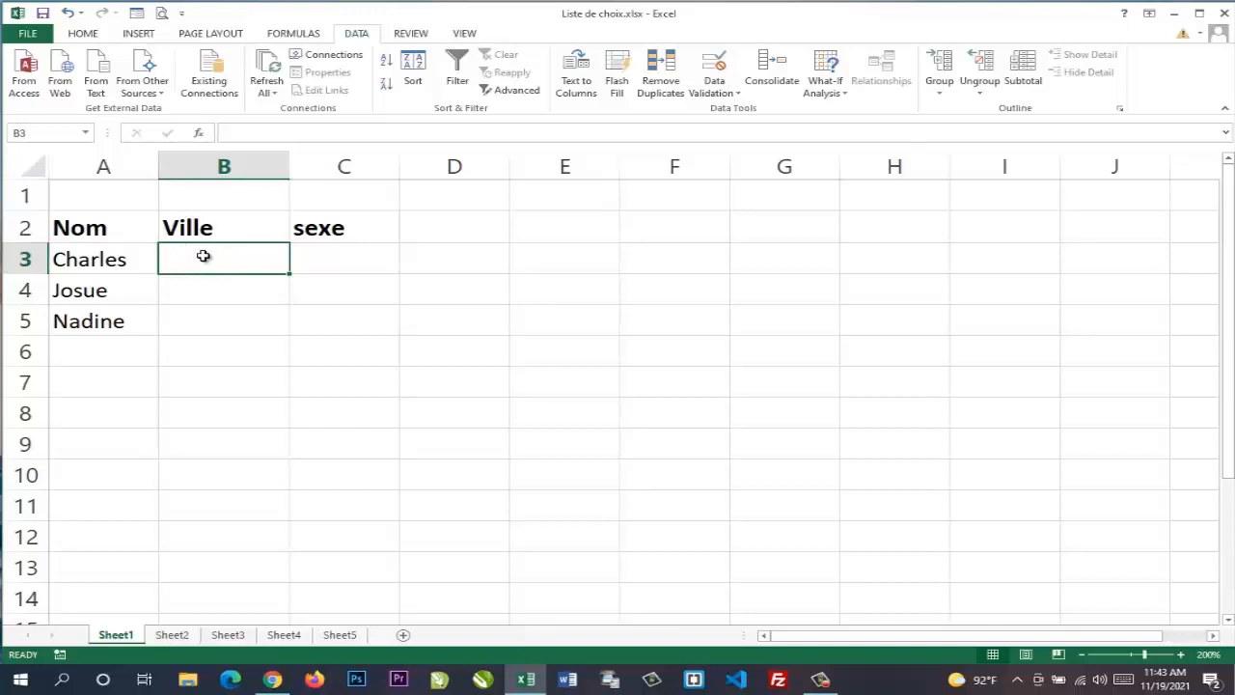
# Start a data validation rule for the Ville cells B3:B5 and set its allowed values to List.
pyautogui.moveTo(204, 257); pyautogui.dragTo(196, 329)
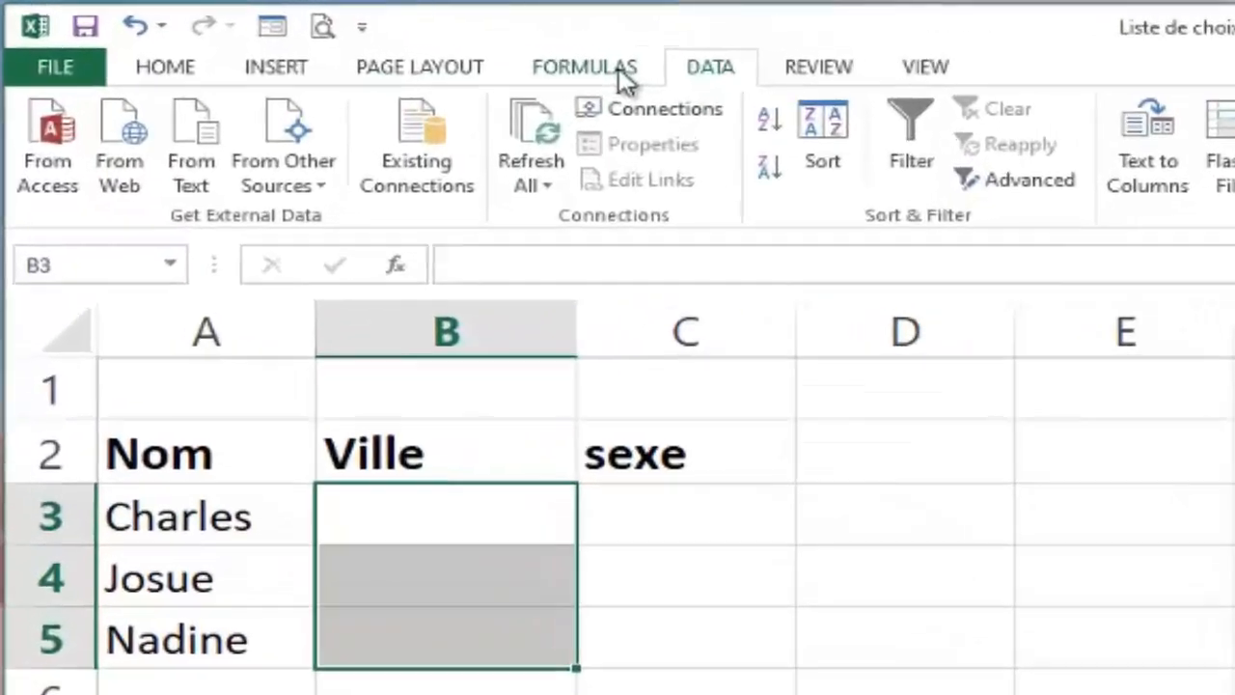
pyautogui.click(618, 68)
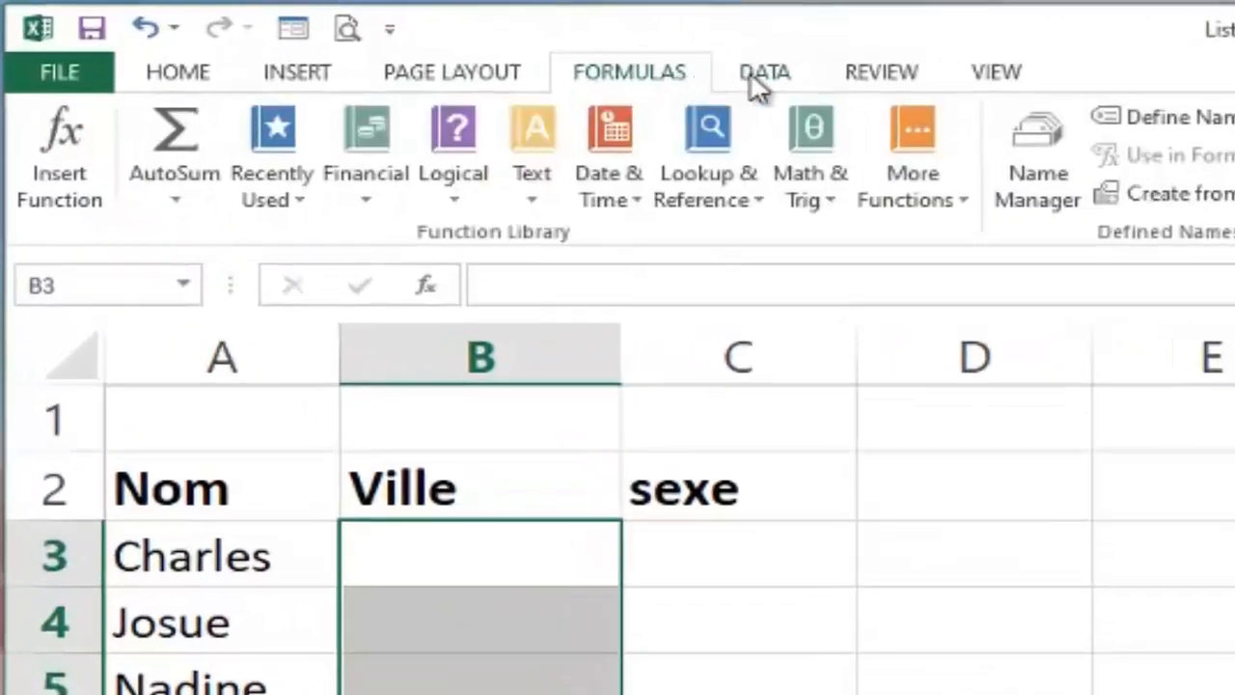
pyautogui.click(710, 66)
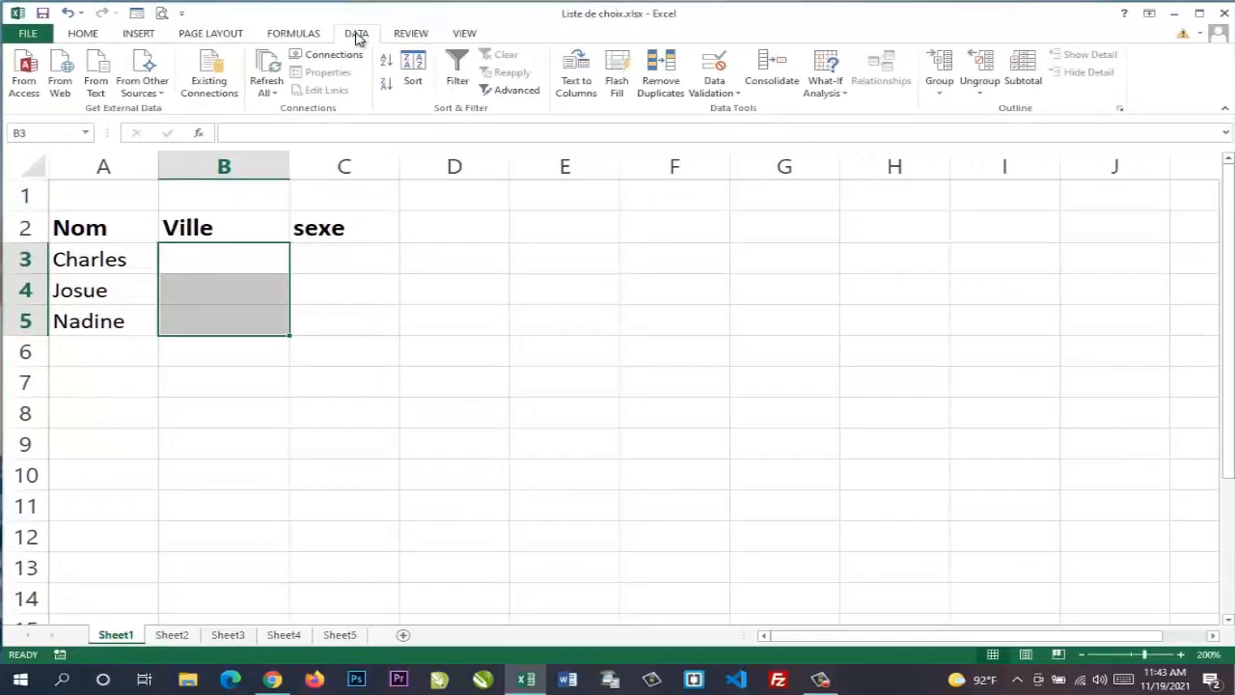
pyautogui.click(726, 94)
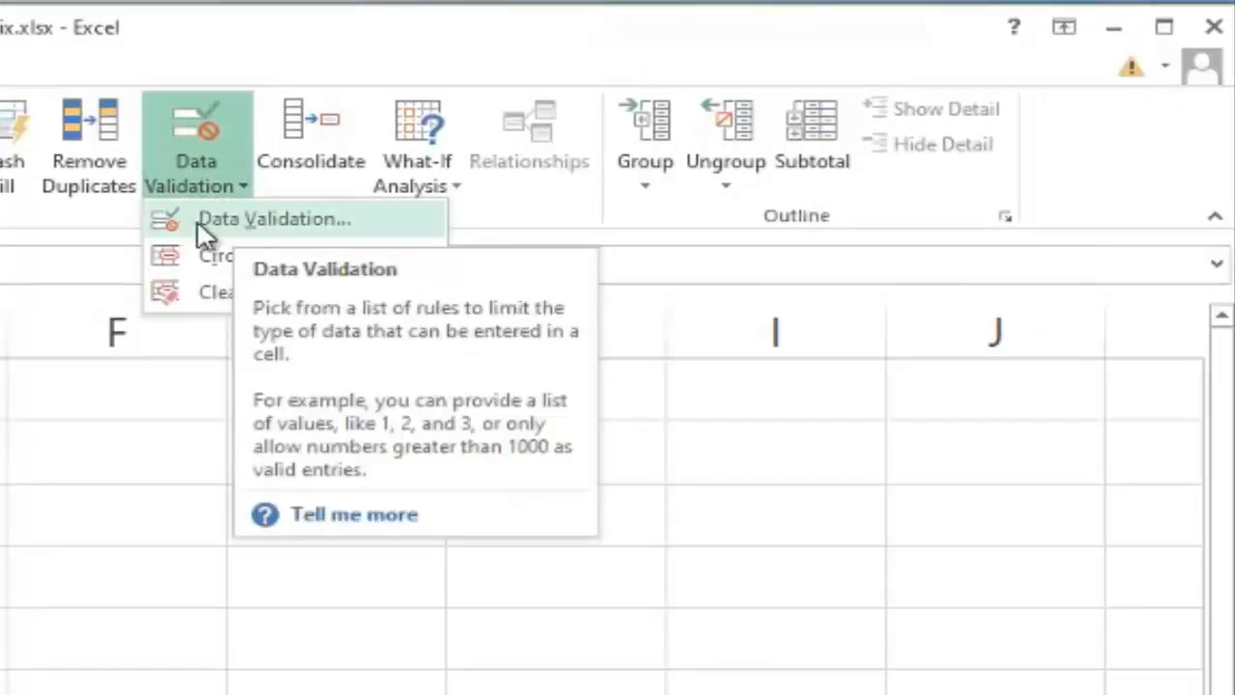
pyautogui.click(203, 224)
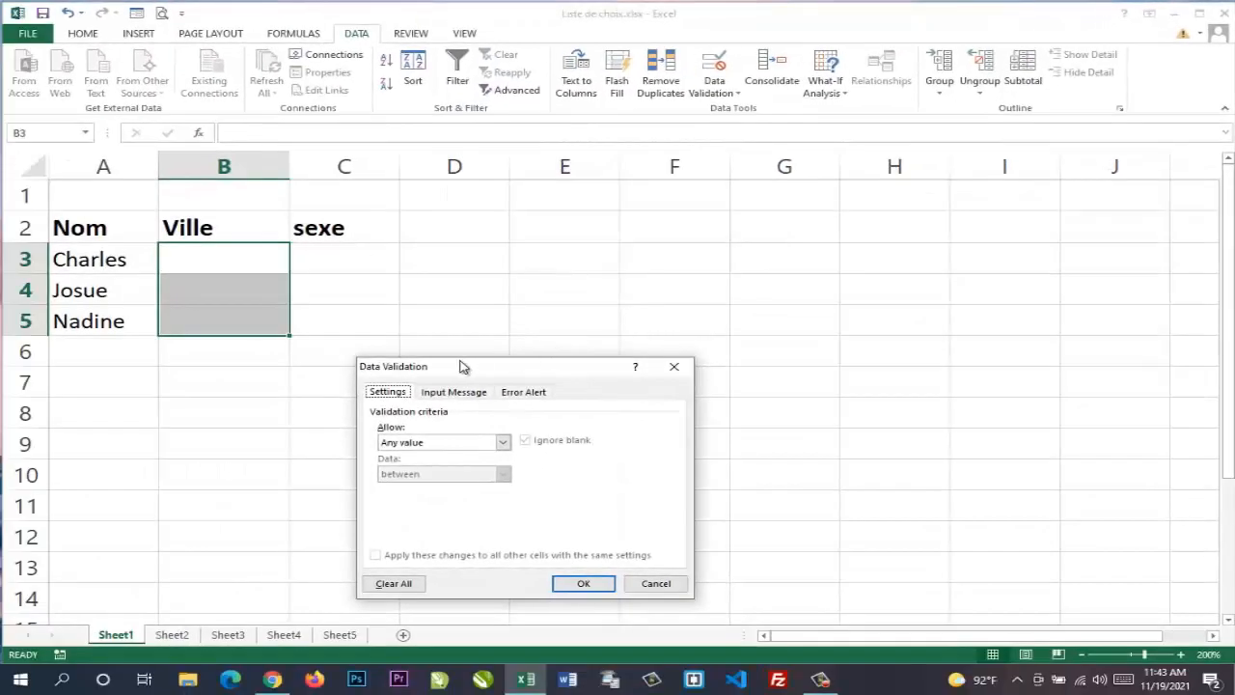
pyautogui.moveTo(462, 368); pyautogui.dragTo(454, 142)
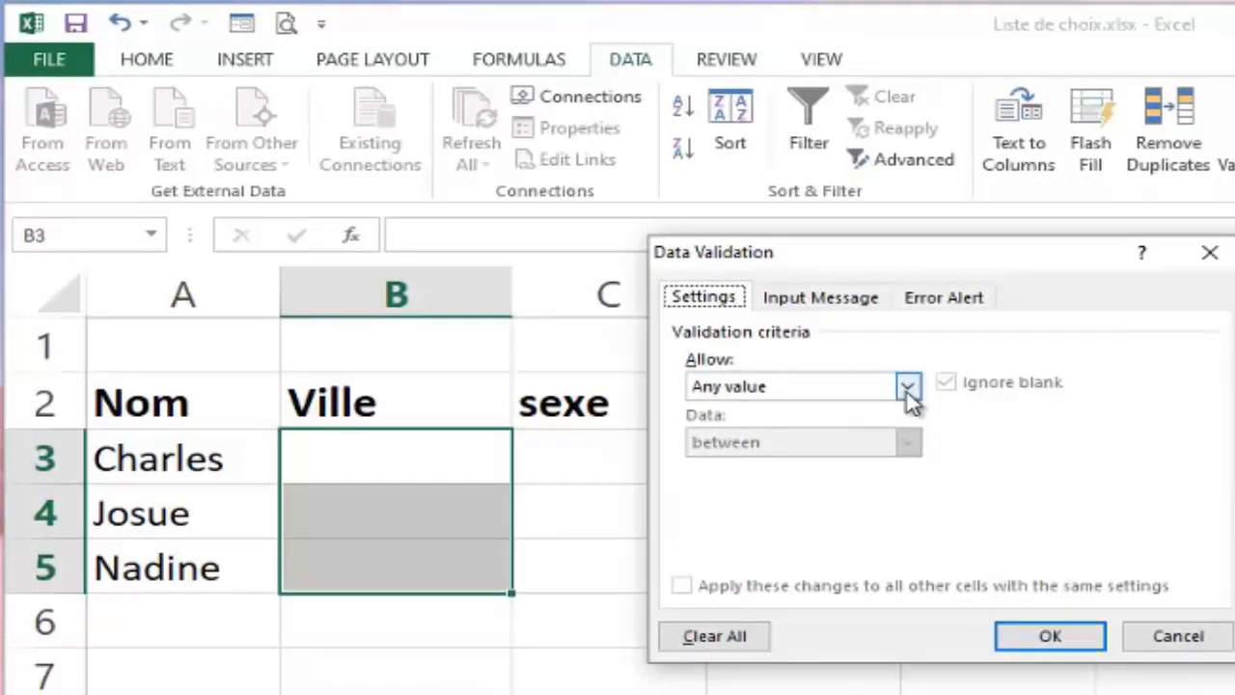
pyautogui.click(907, 388)
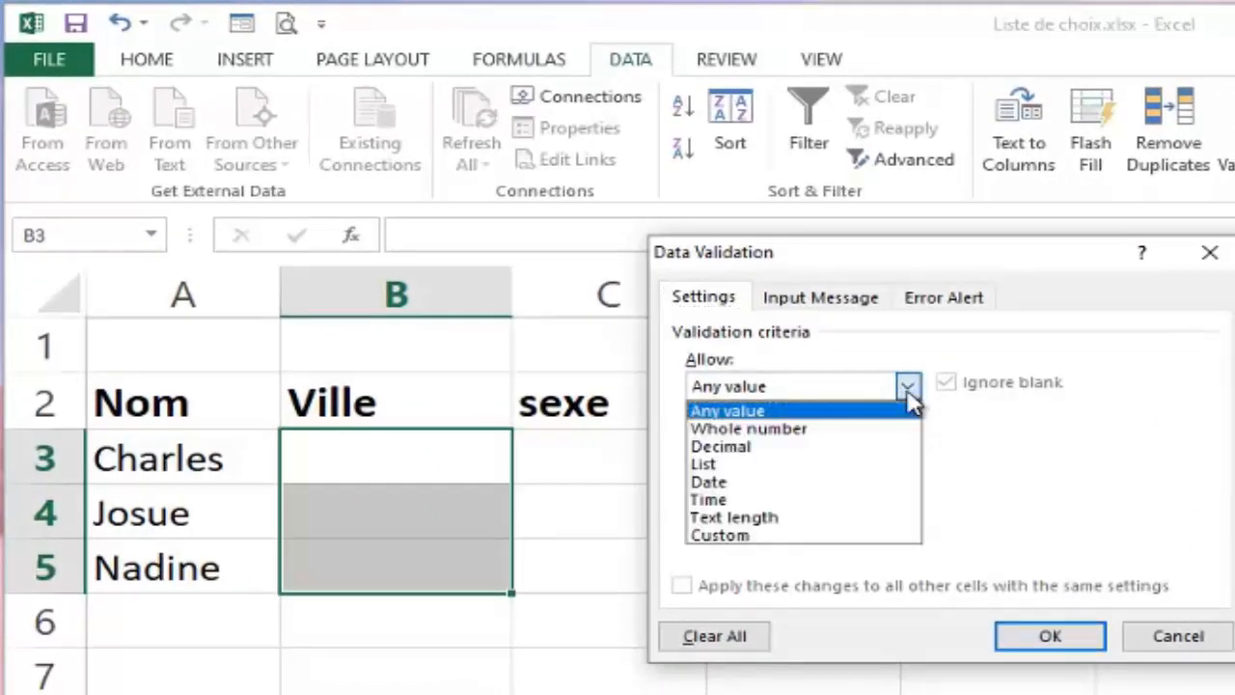
pyautogui.click(712, 467)
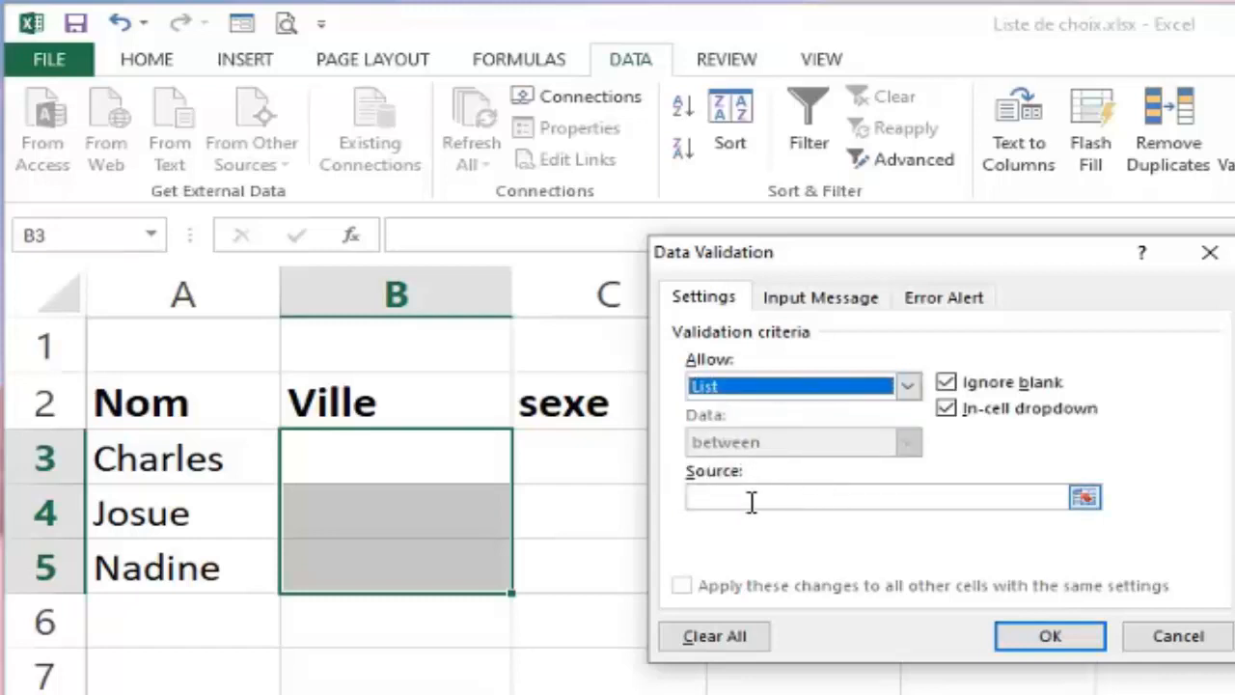
# Set the list source to P-au-P, Jacmel, Leogane, Mirebalais, Lascabobas, Gonaive, Cap-Haitien and apply the validation rule.
pyautogui.click(723, 496)
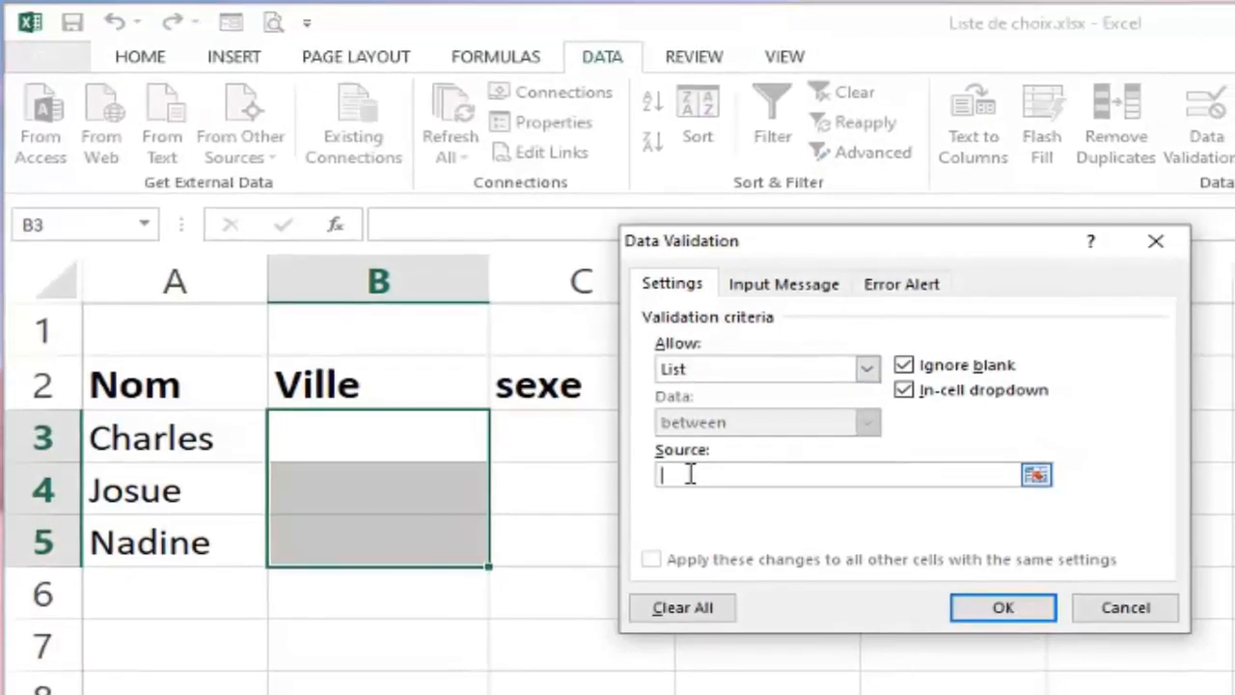
pyautogui.write('P-au')
pyautogui.write('-P, Jacmel,')
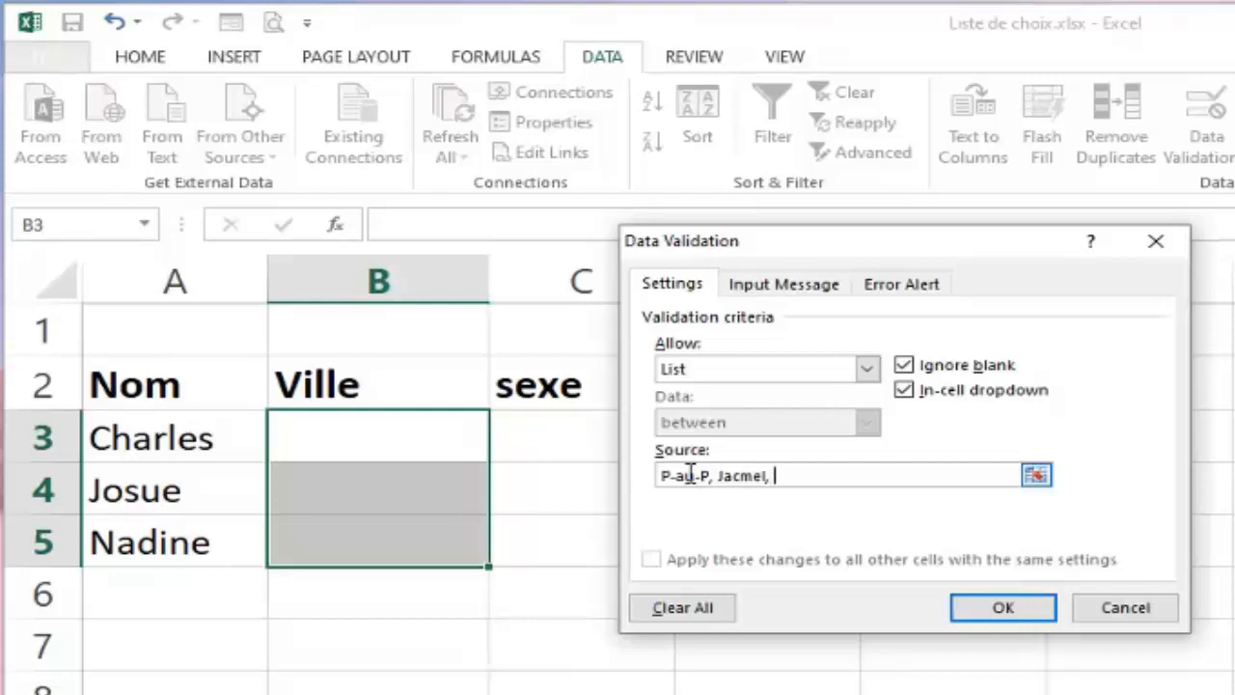
pyautogui.write(' Leogane, Mirel')
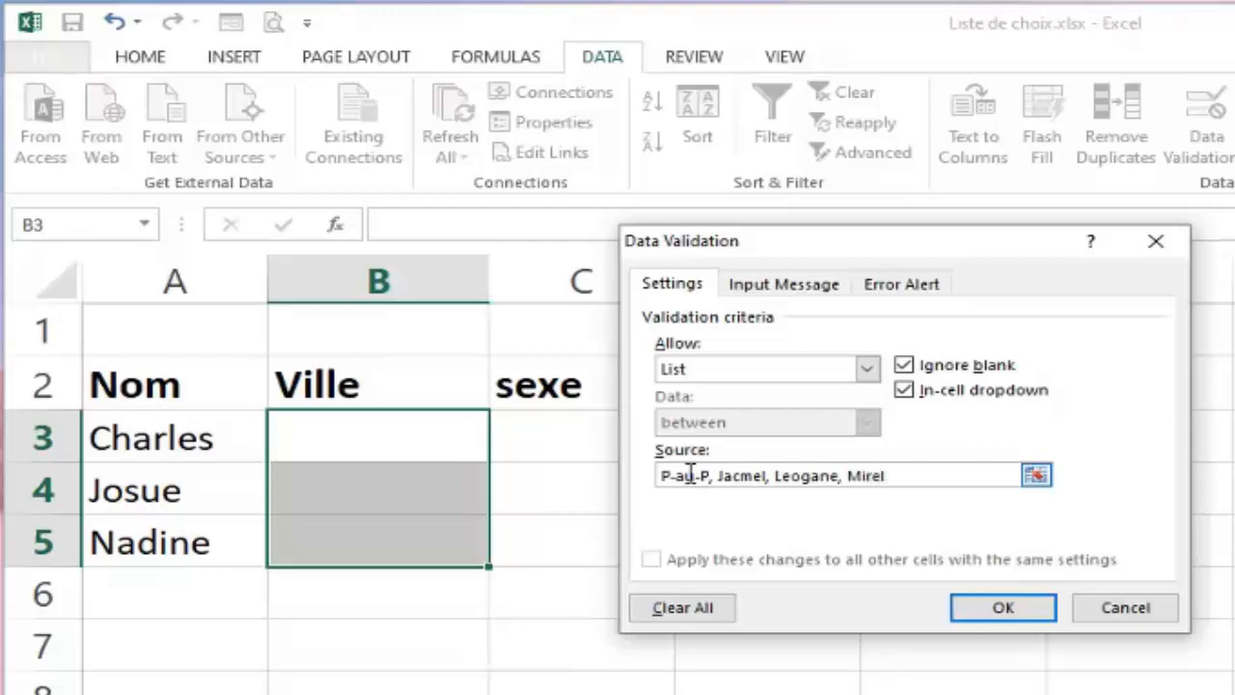
pyautogui.press('BackSpace')
pyautogui.write('balais, Lascab')
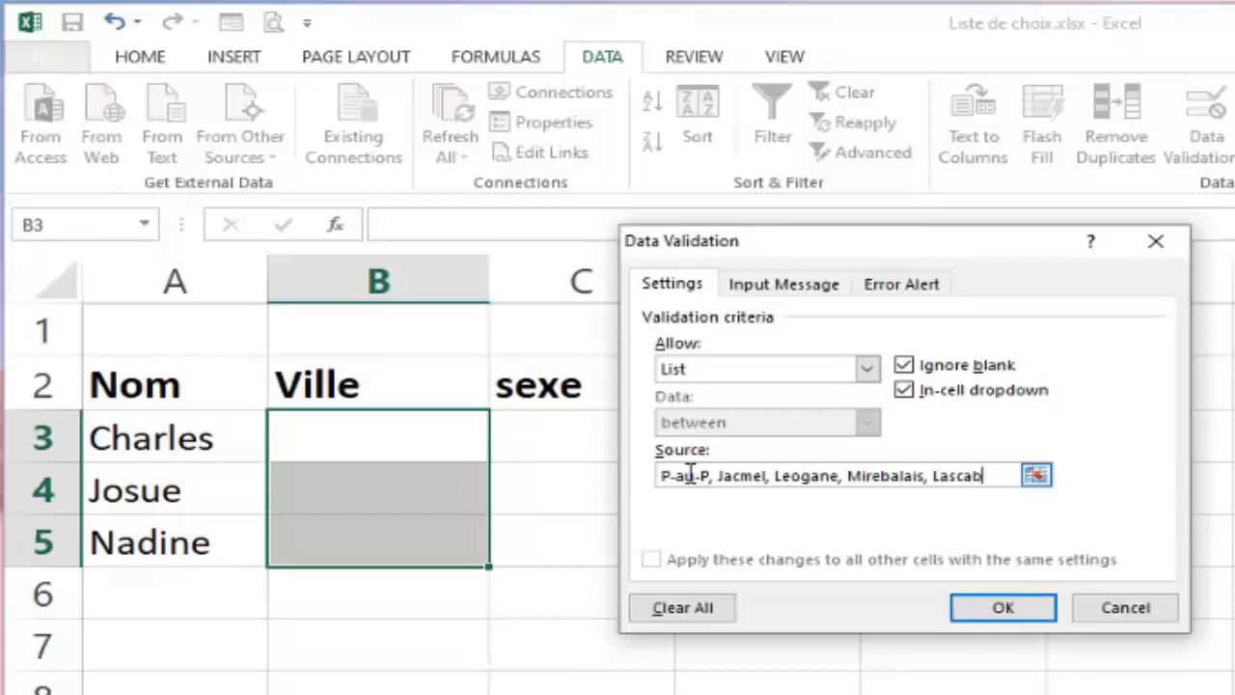
pyautogui.write('aho')
pyautogui.write('obas')
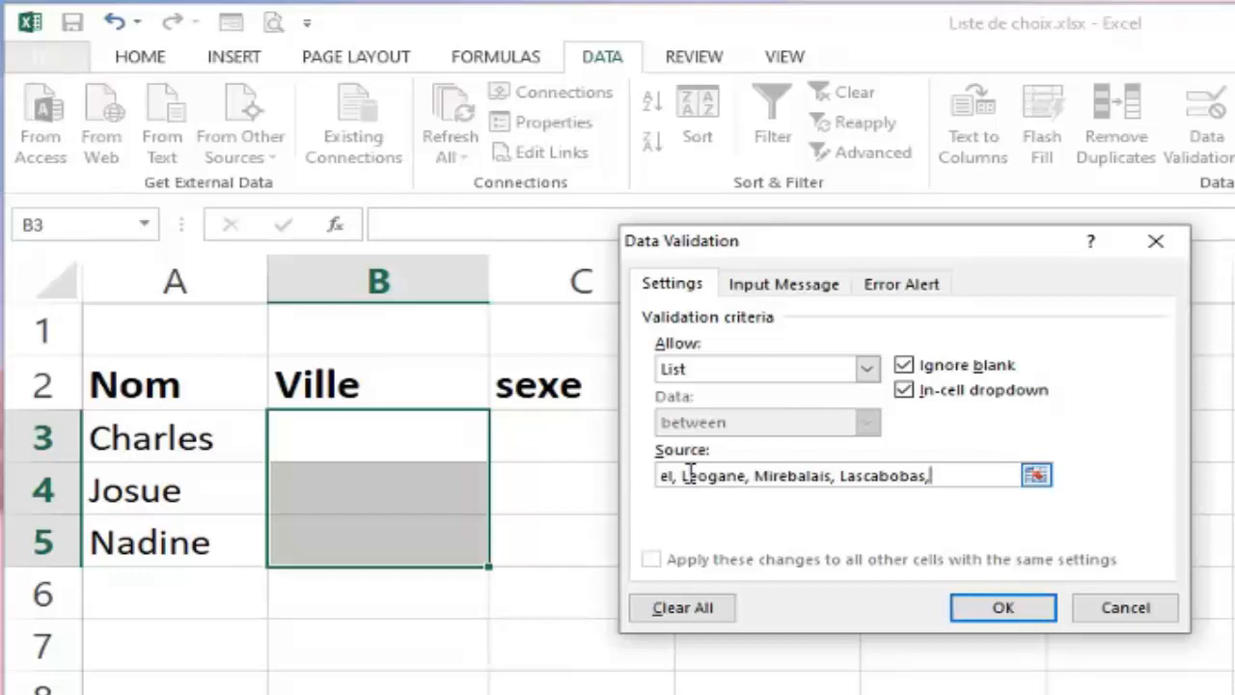
pyautogui.write(', Gonaive, Cap')
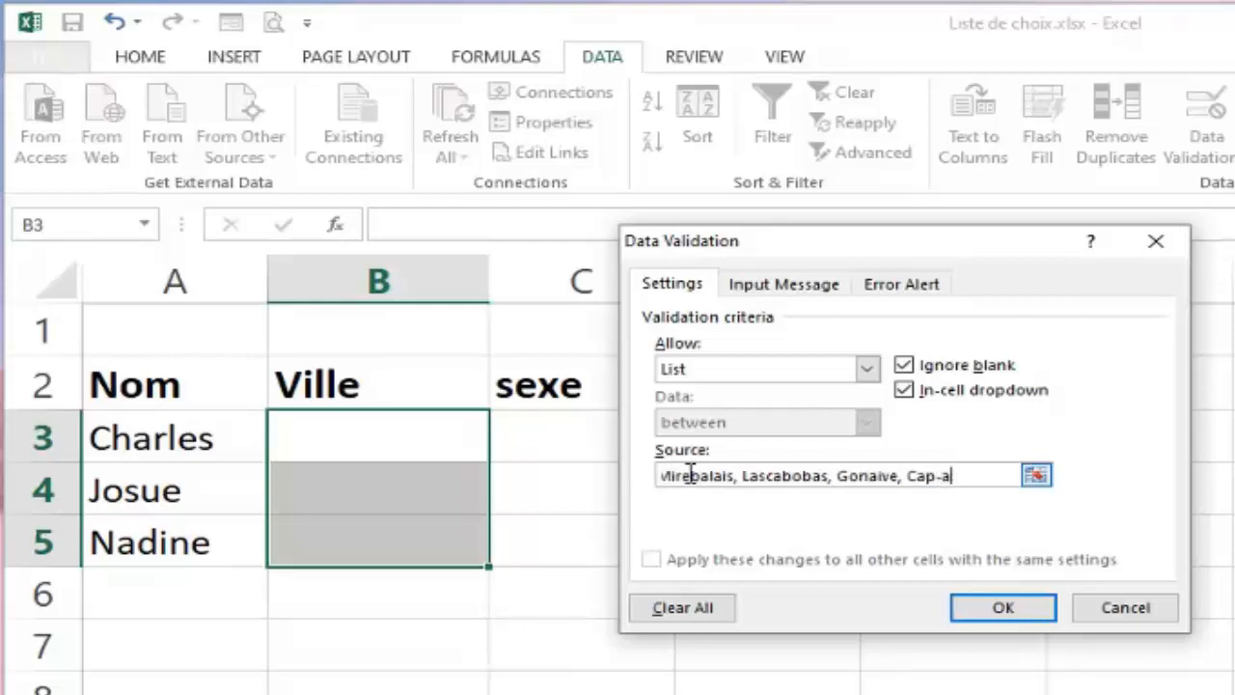
pyautogui.write('-Haitien')
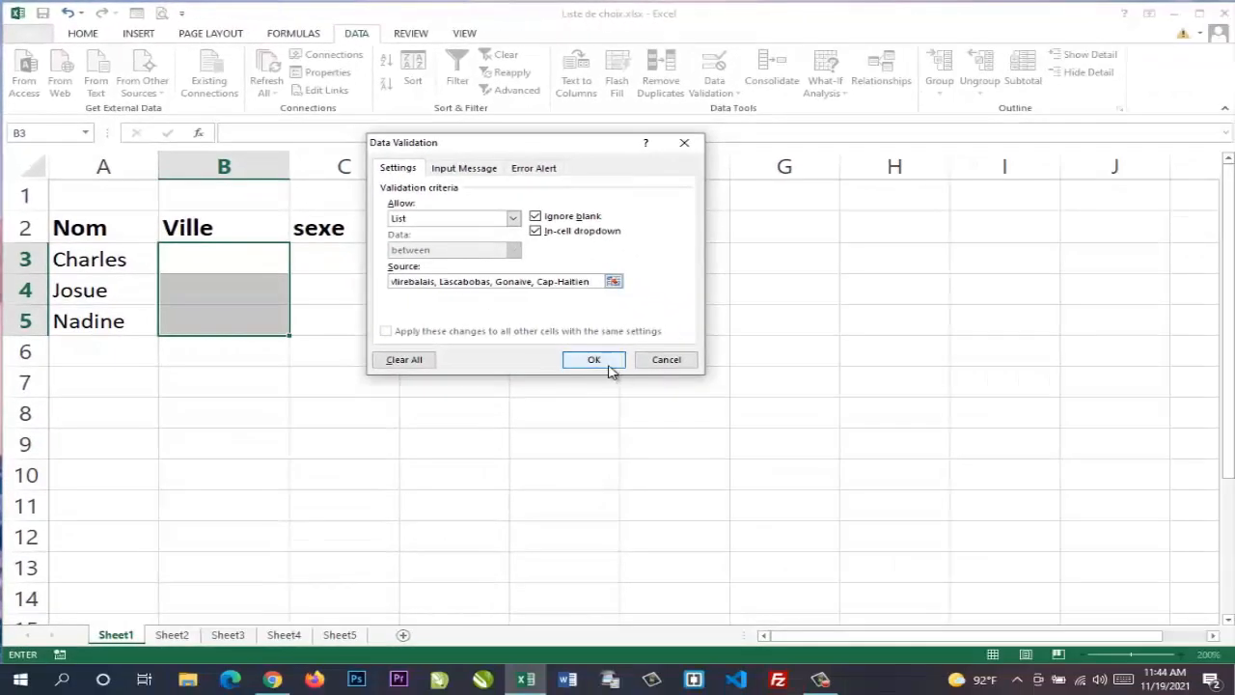
pyautogui.click(599, 360)
# Fill the Ville column from the in-cell choices: Jacmel in B3, P-au-P in B4 and Lascabobas in B5.
pyautogui.moveTo(246, 282); pyautogui.dragTo(318, 318)
pyautogui.click(235, 263)
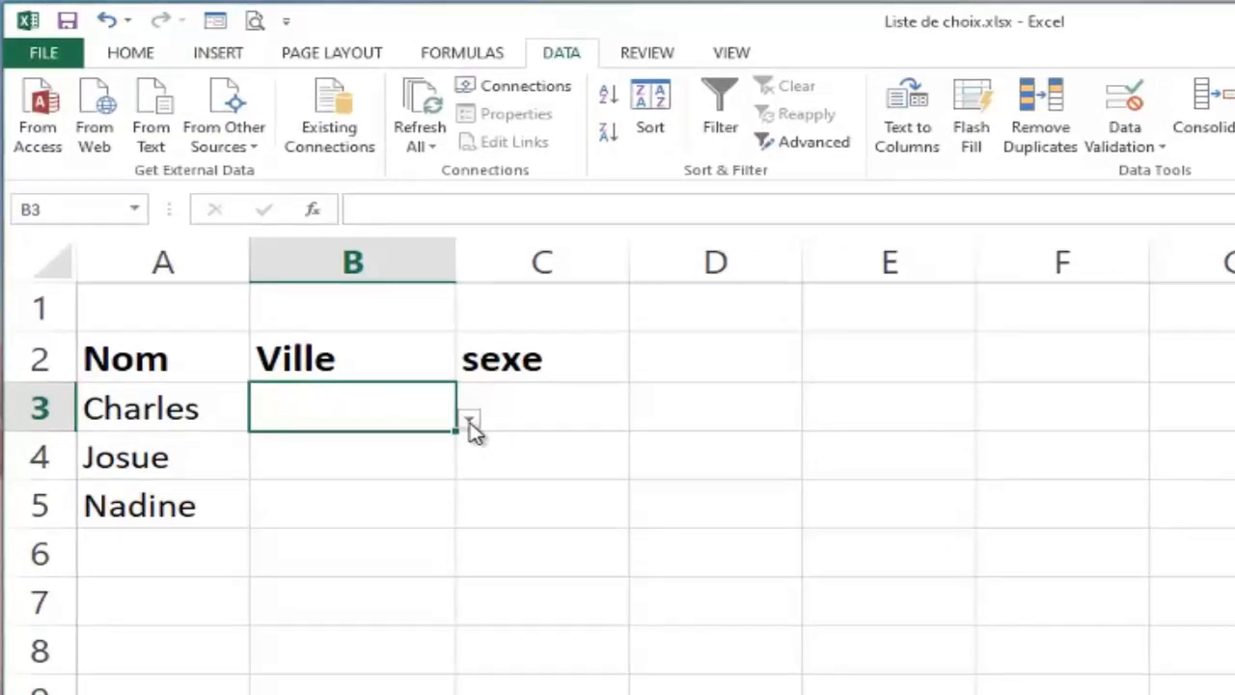
pyautogui.click(469, 421)
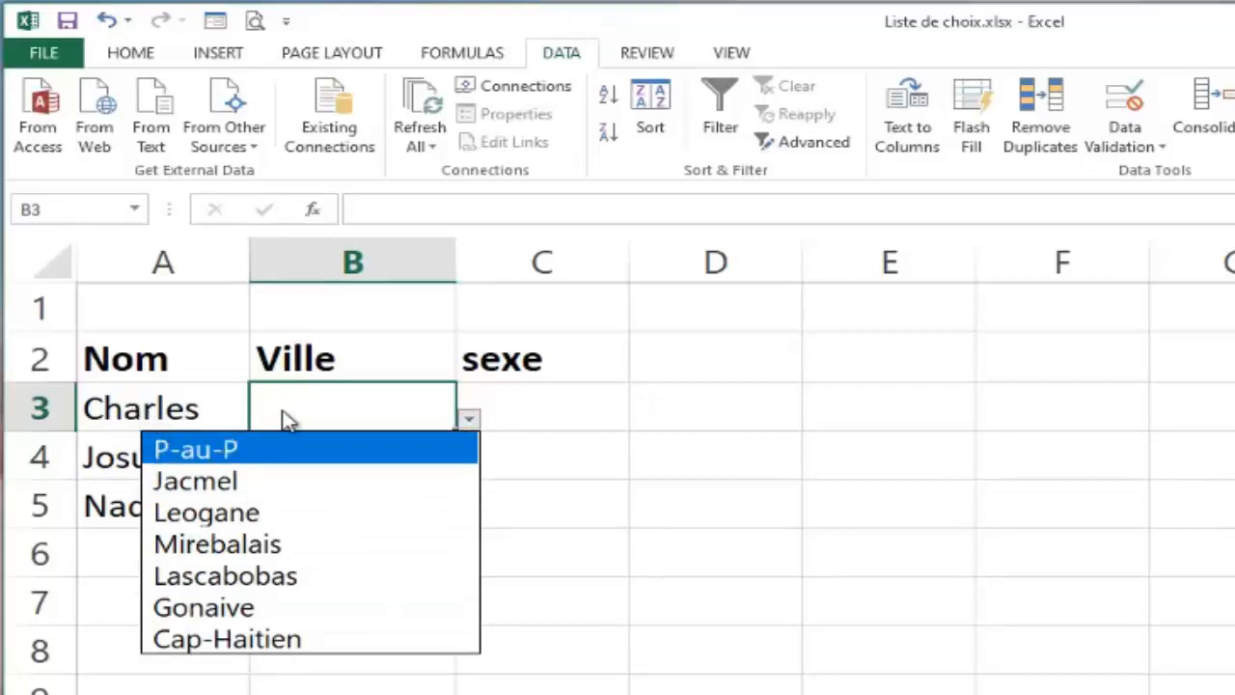
pyautogui.click(225, 477)
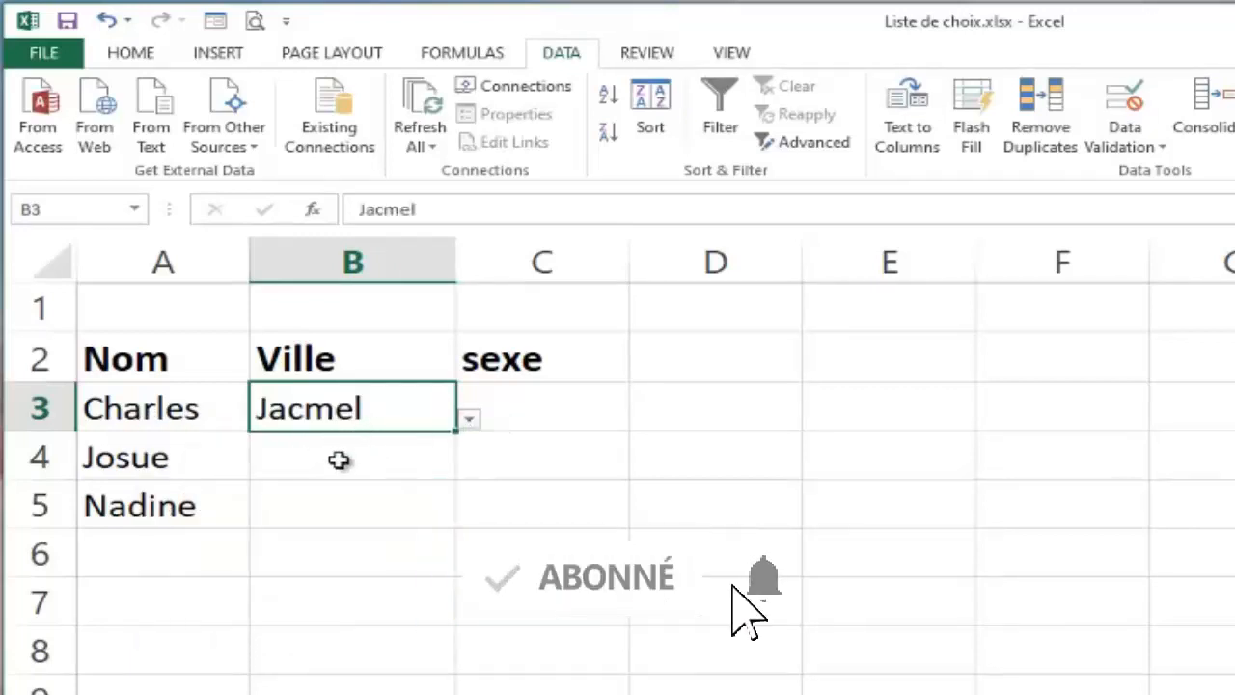
pyautogui.click(287, 463)
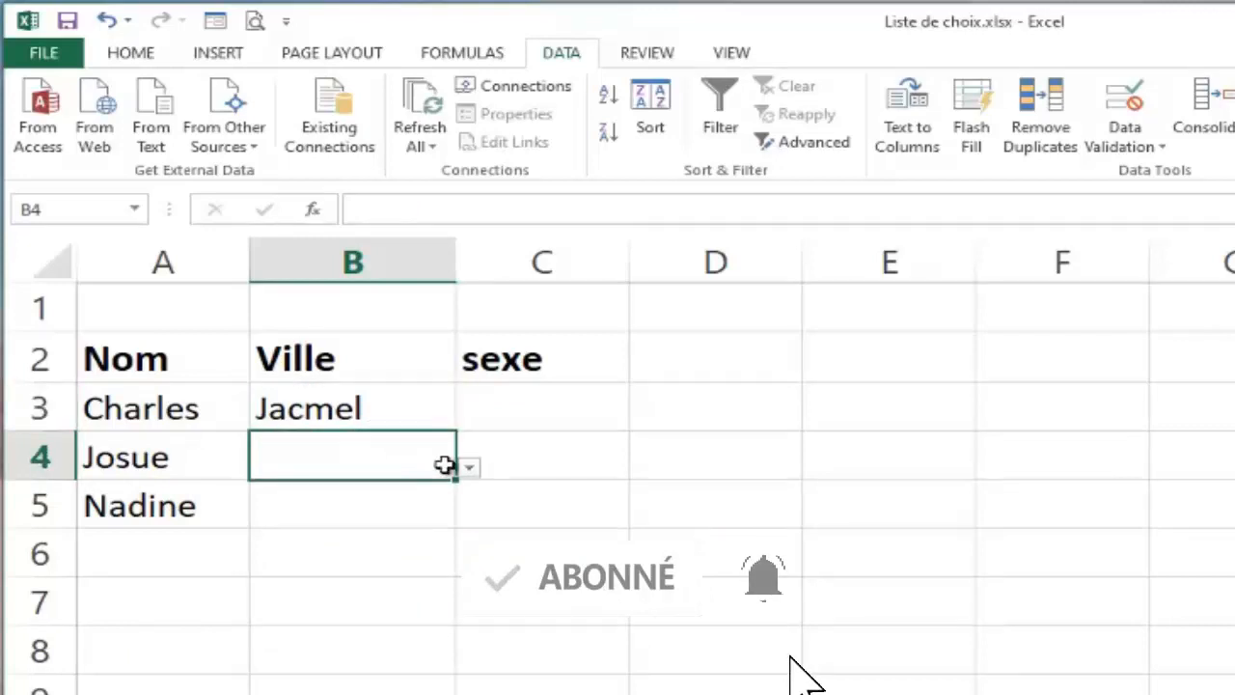
pyautogui.click(468, 470)
pyautogui.click(222, 494)
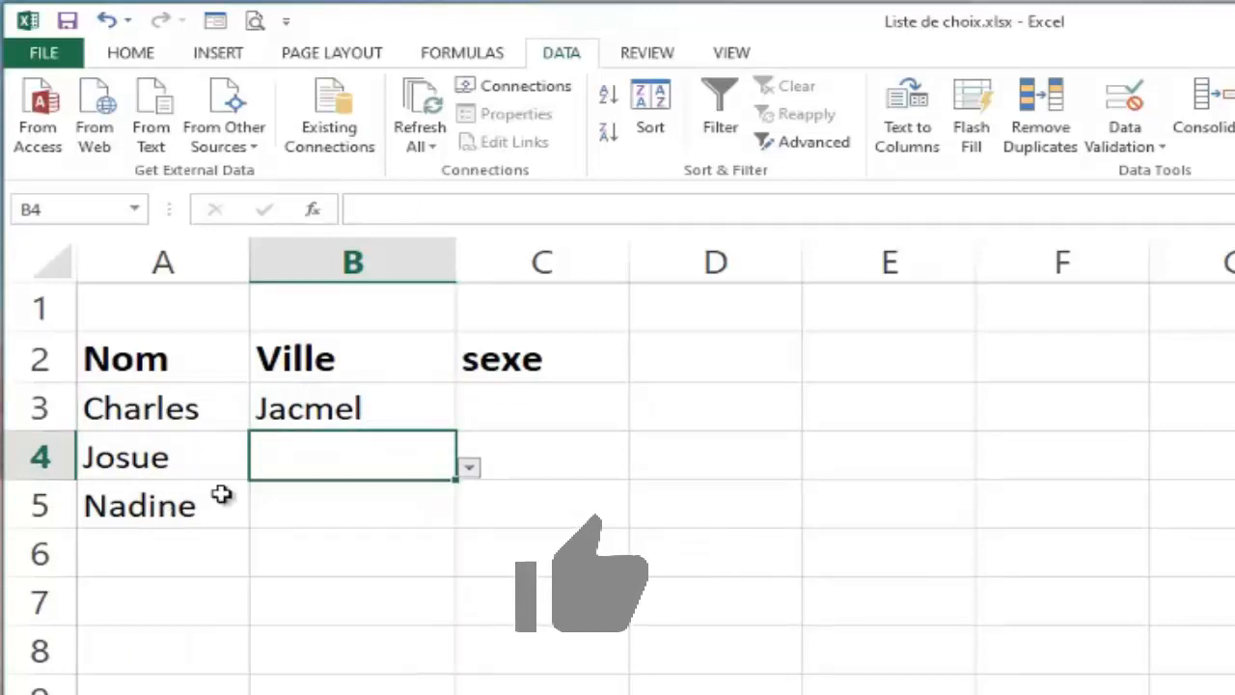
pyautogui.click(326, 515)
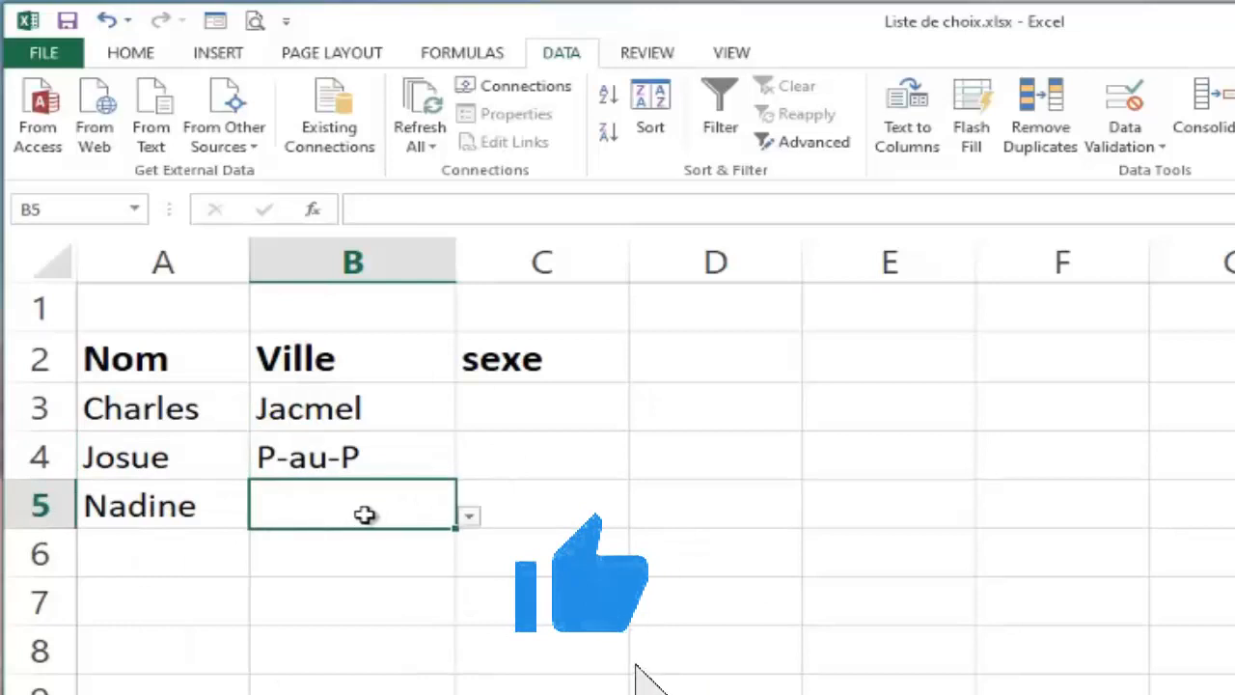
pyautogui.click(468, 516)
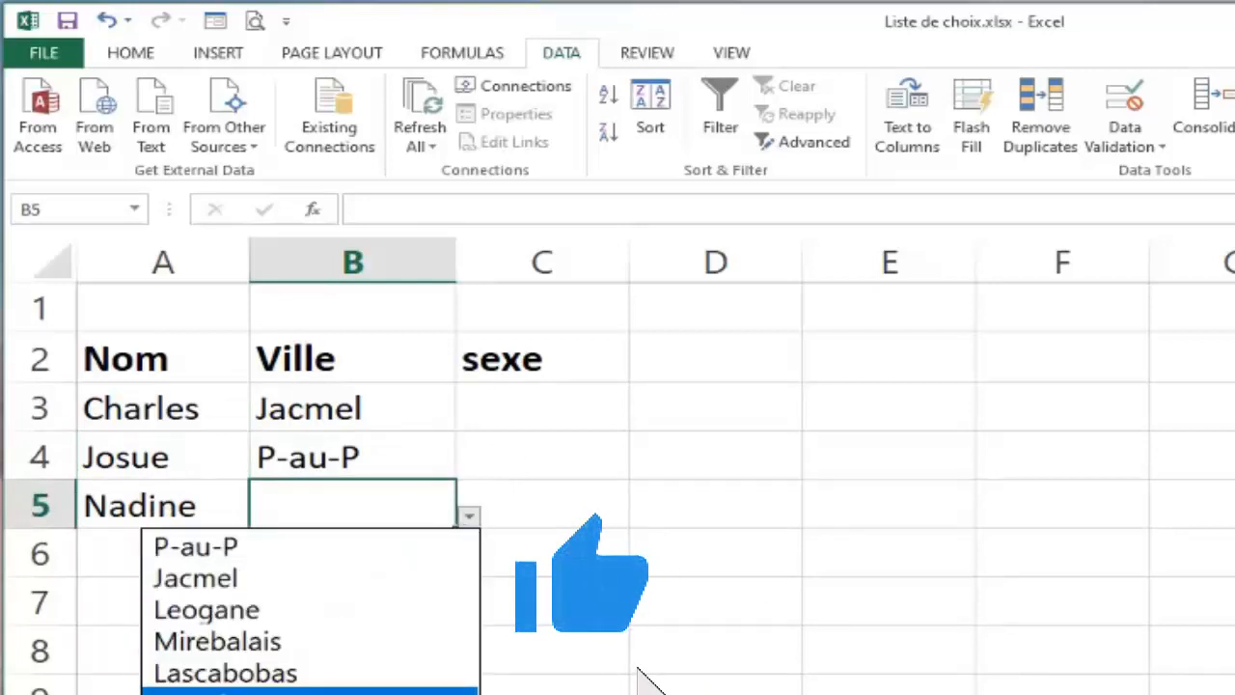
pyautogui.click(253, 672)
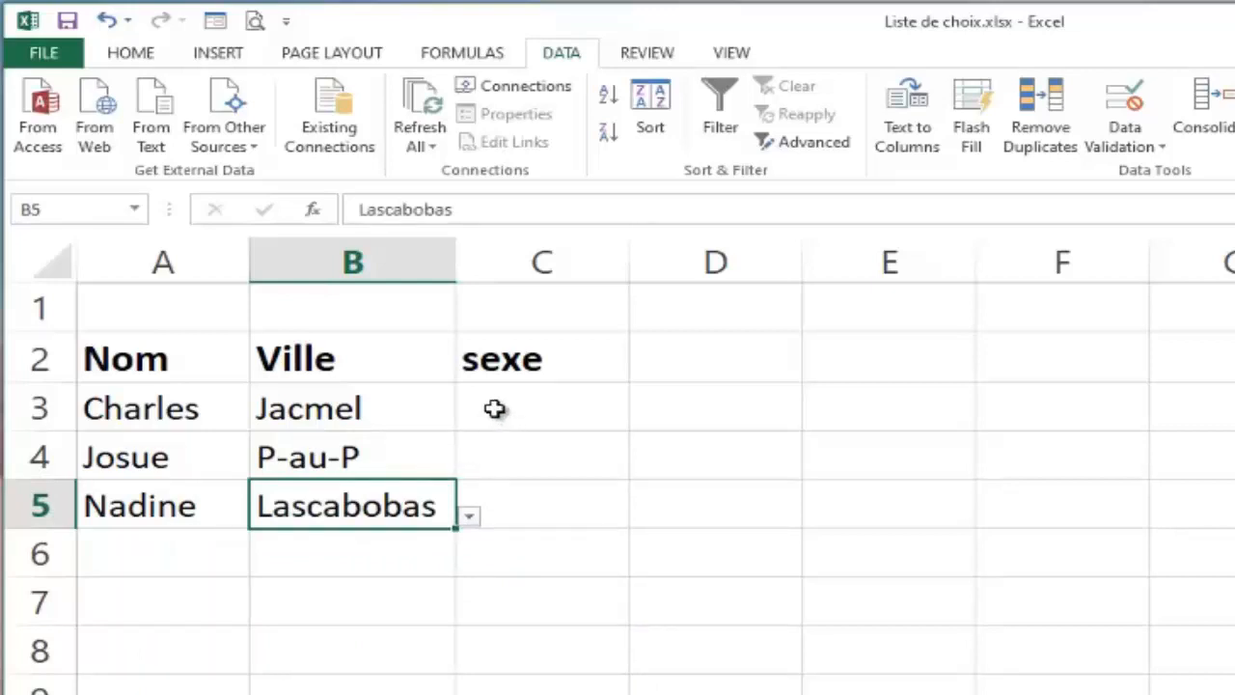
# Apply a List data validation rule with the source M, F to the sexe cells C3:C5.
pyautogui.click(494, 409)
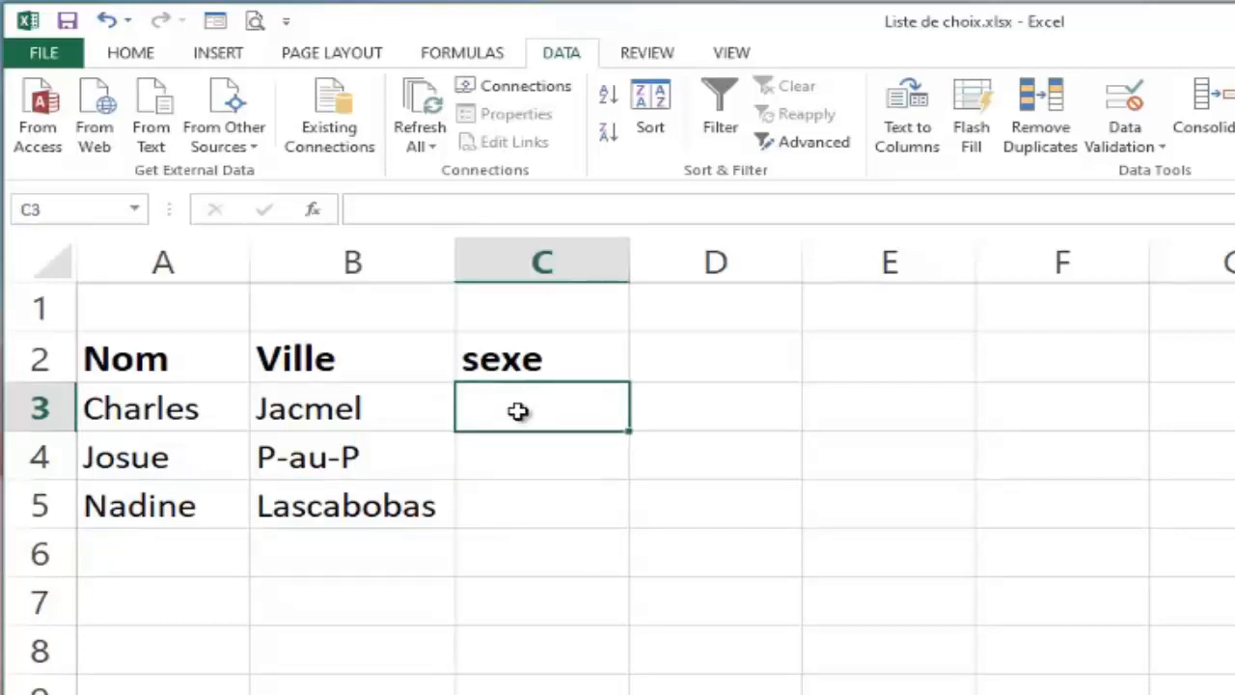
pyautogui.moveTo(516, 419); pyautogui.dragTo(505, 496)
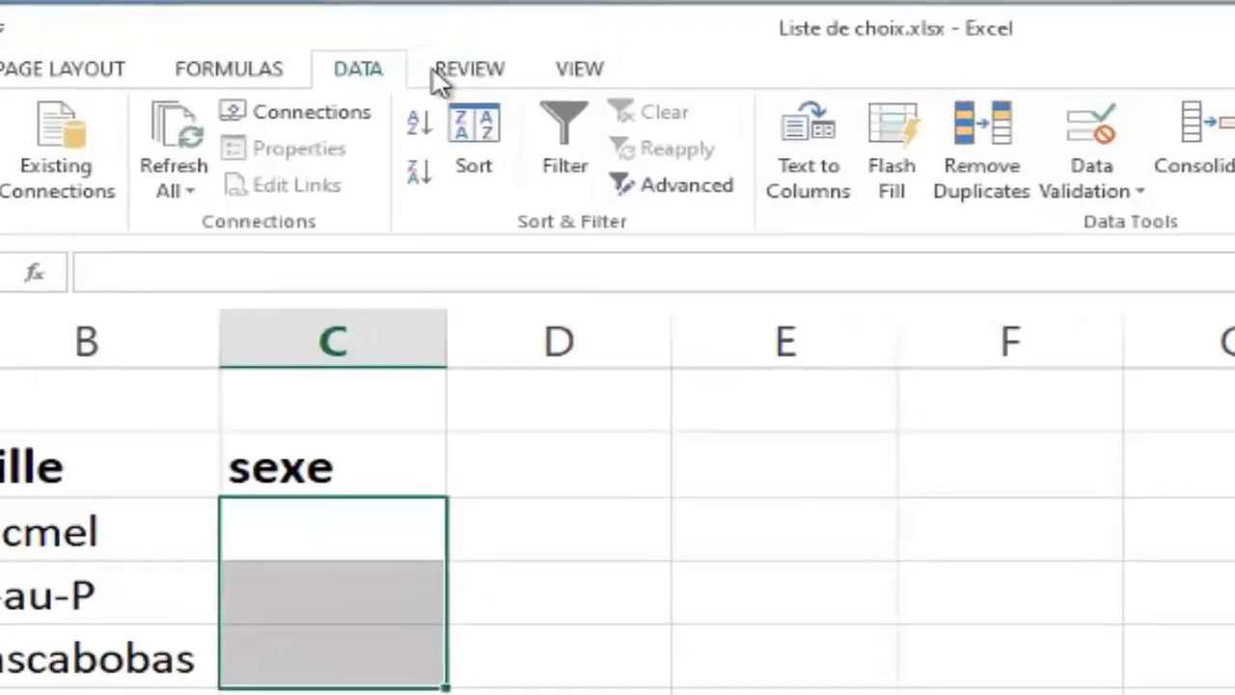
pyautogui.click(1088, 275)
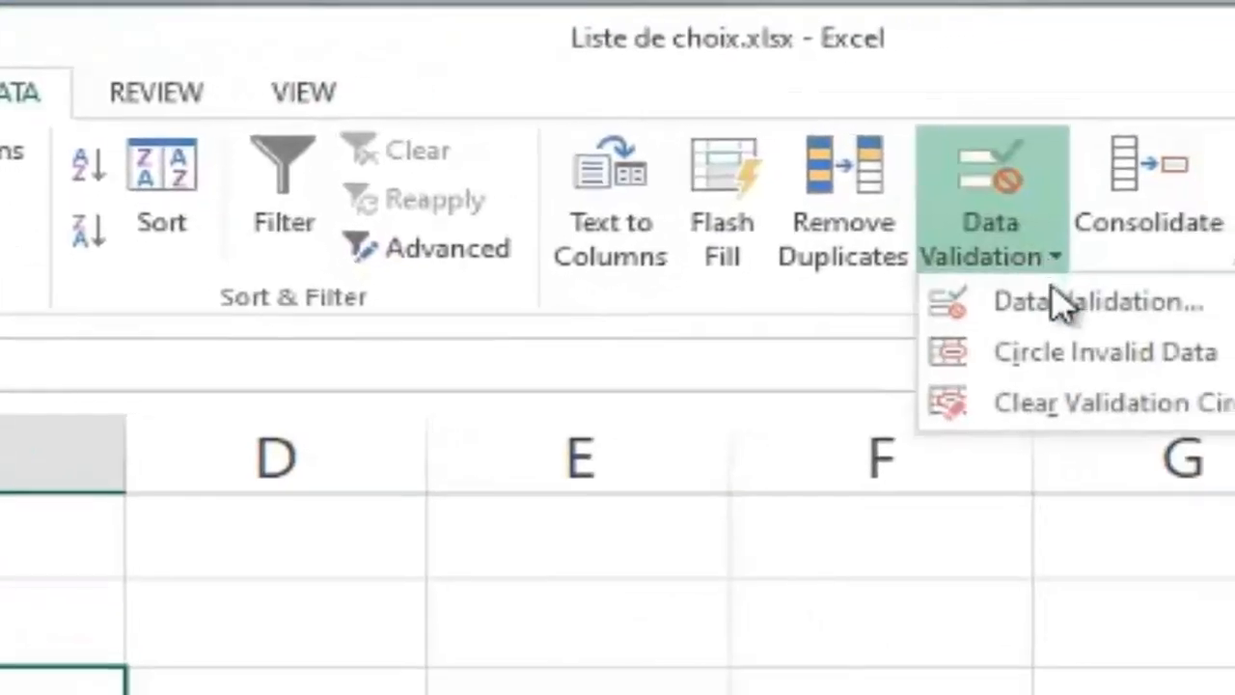
pyautogui.click(952, 272)
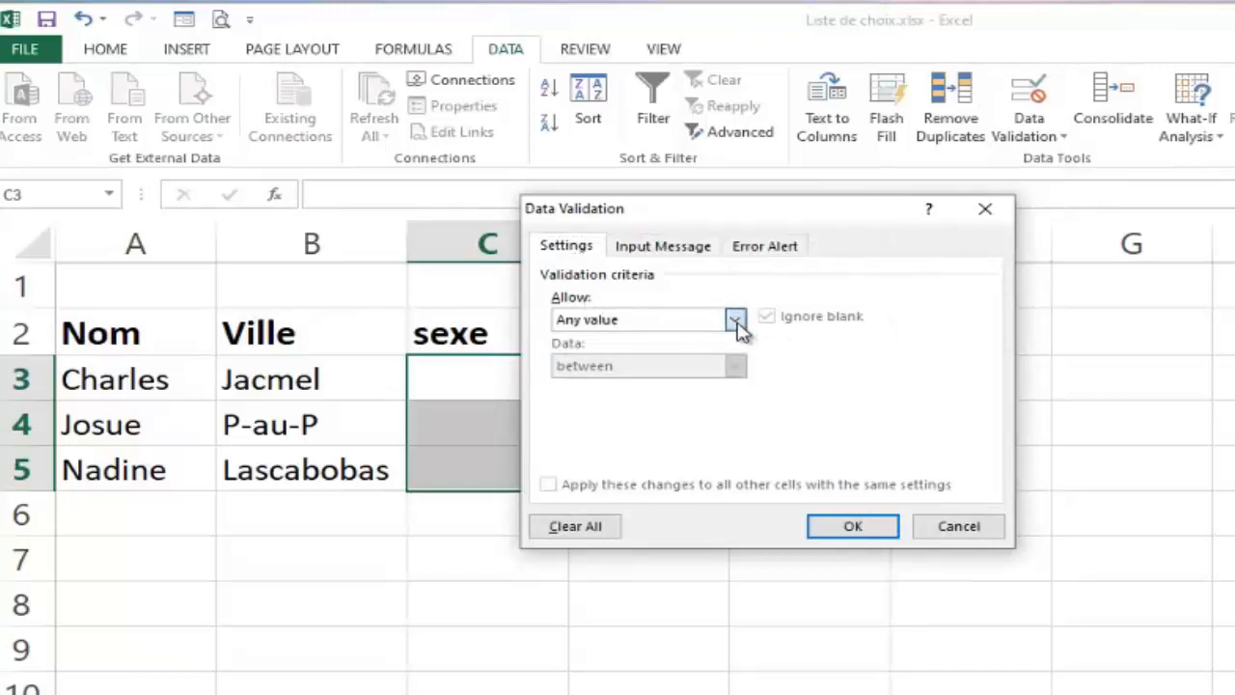
pyautogui.click(735, 319)
pyautogui.click(567, 386)
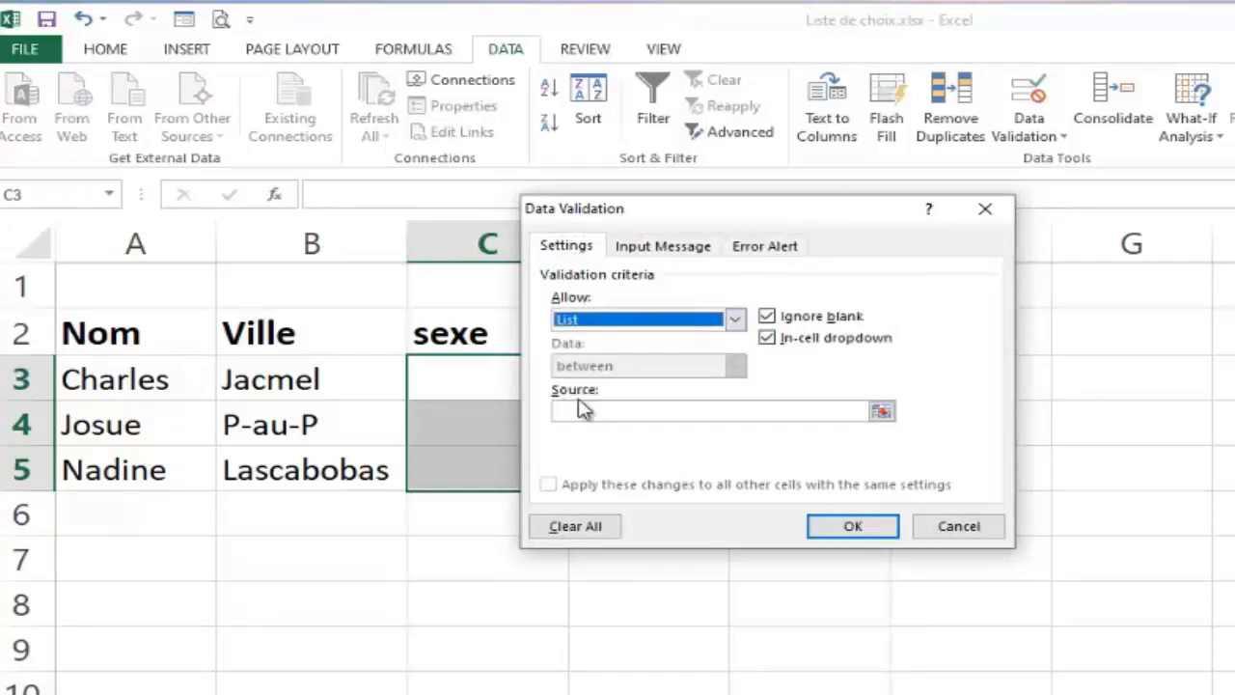
pyautogui.click(582, 410)
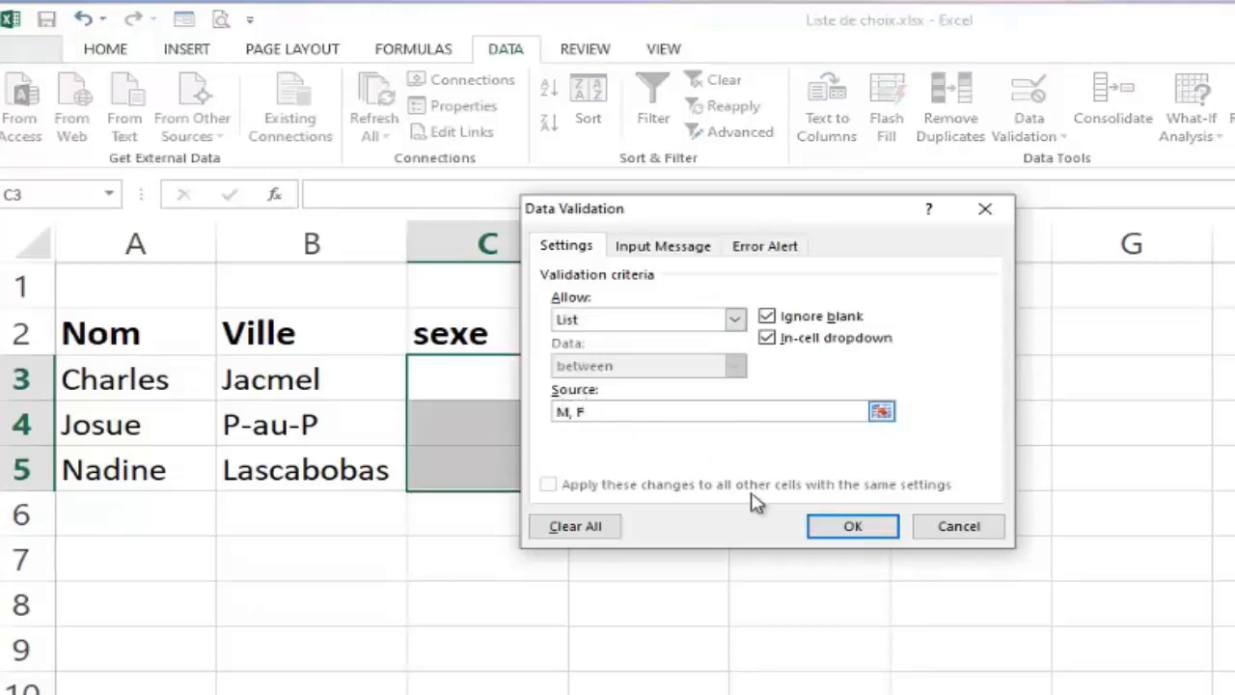
pyautogui.click(849, 527)
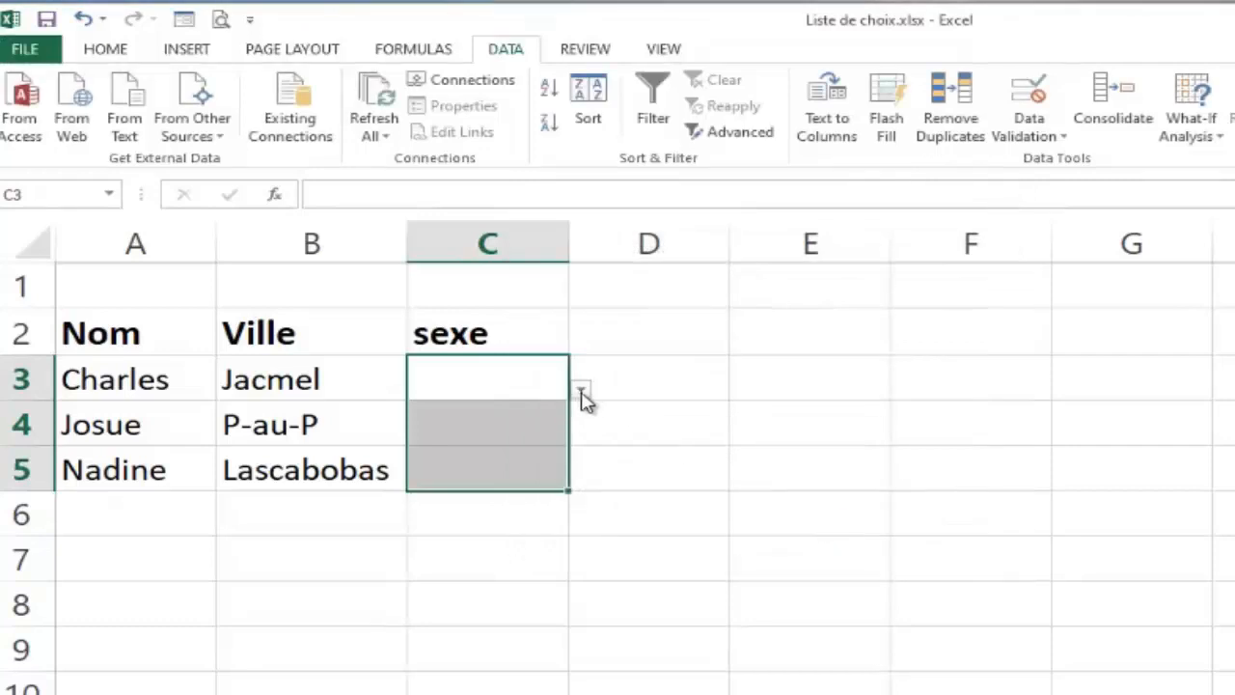
# Fill the sexe column from the in-cell choices: M in C3, M in C4 and F in C5.
pyautogui.click(581, 390)
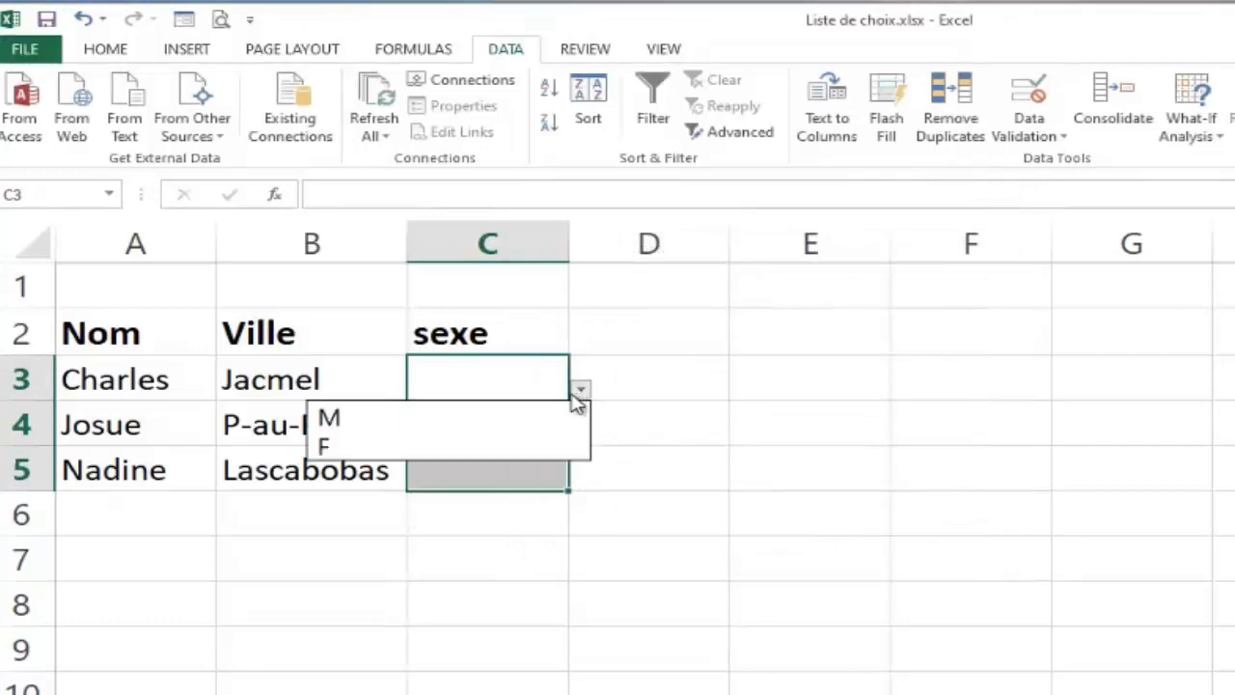
pyautogui.click(385, 415)
pyautogui.click(449, 418)
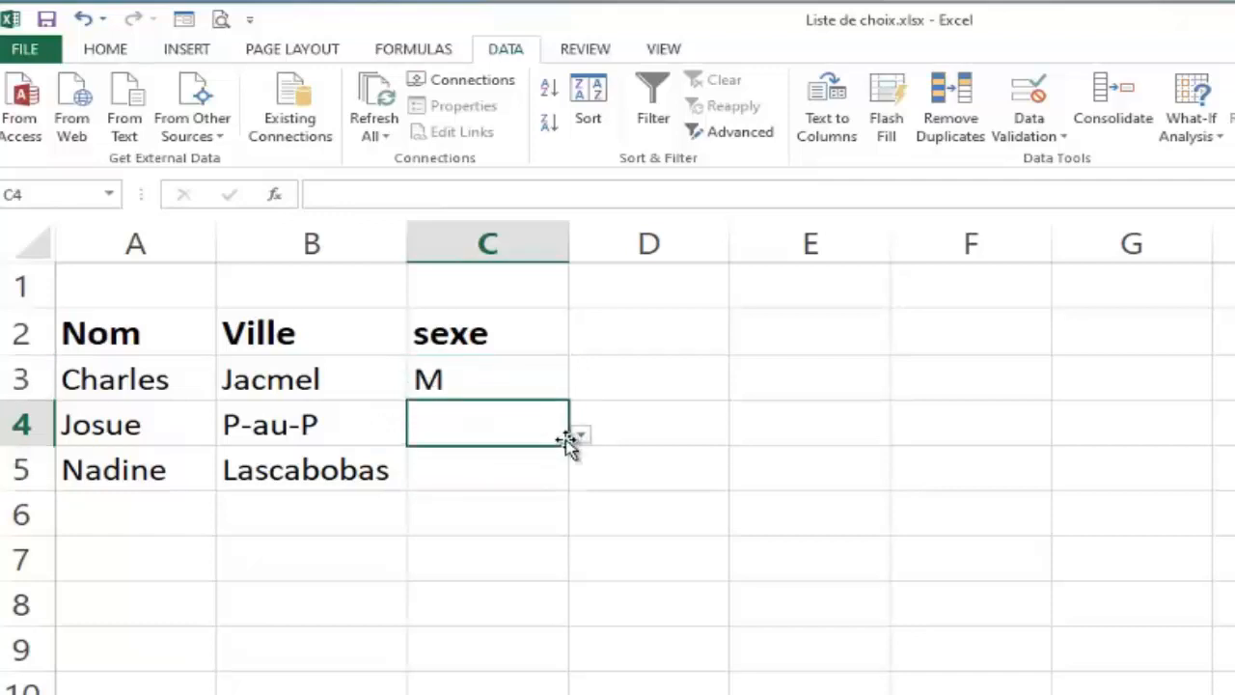
pyautogui.click(580, 436)
pyautogui.click(476, 460)
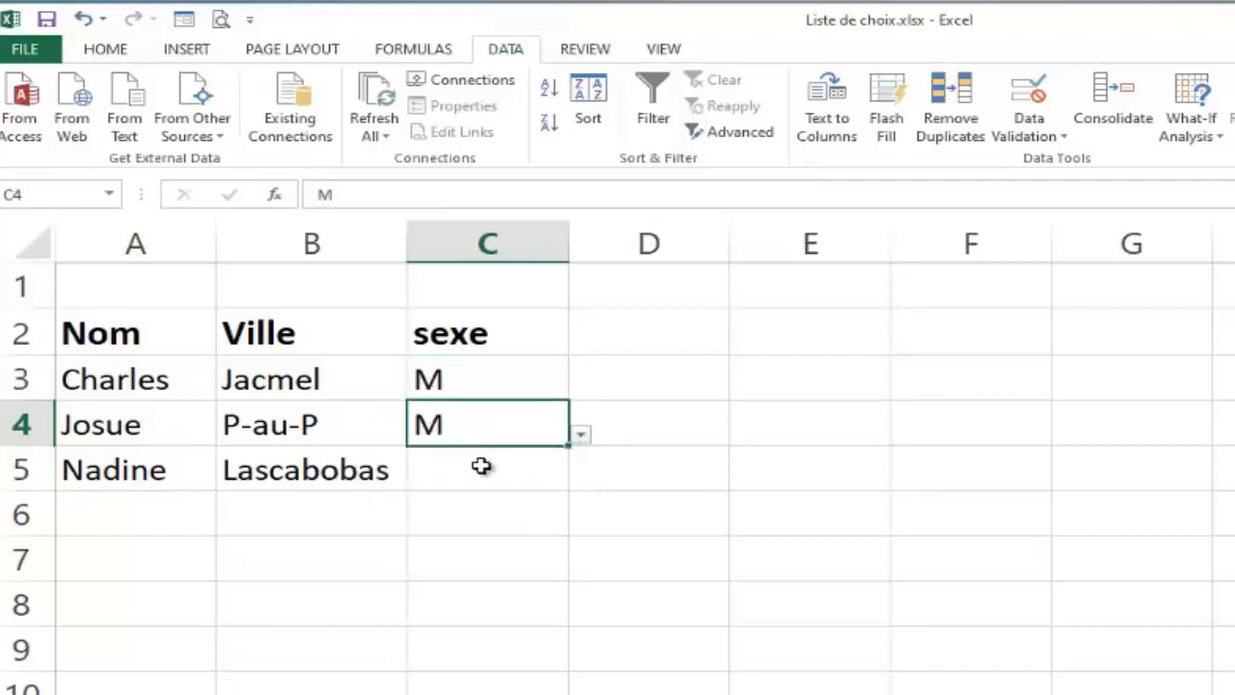
pyautogui.click(481, 466)
pyautogui.click(579, 479)
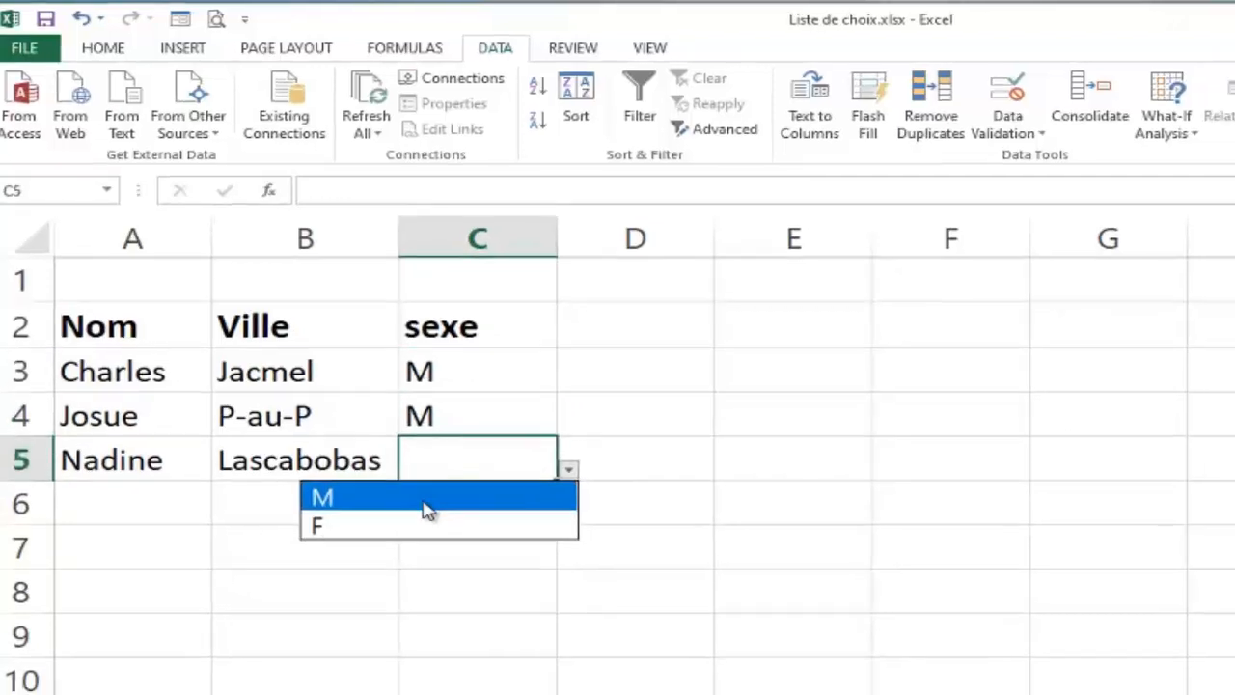
pyautogui.click(374, 525)
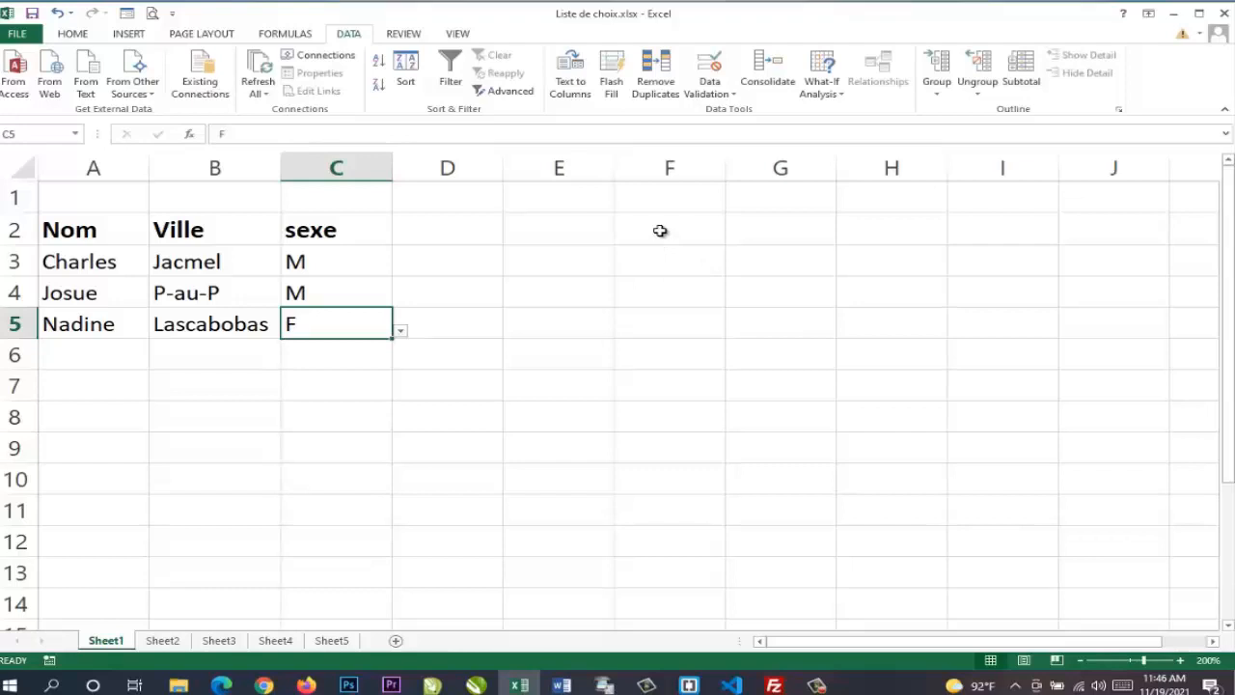
# Open the data validation settings for cells F1:F7 and look over the input message and error alert options.
pyautogui.click(660, 229)
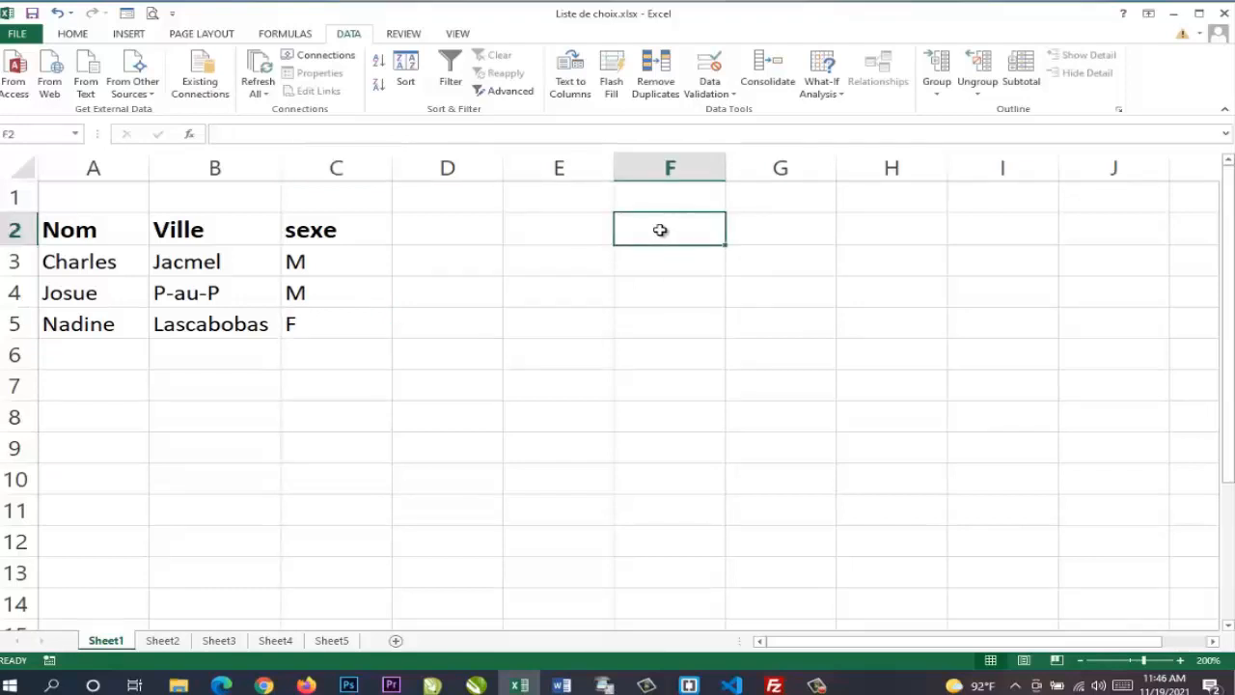
pyautogui.moveTo(660, 232); pyautogui.dragTo(649, 418)
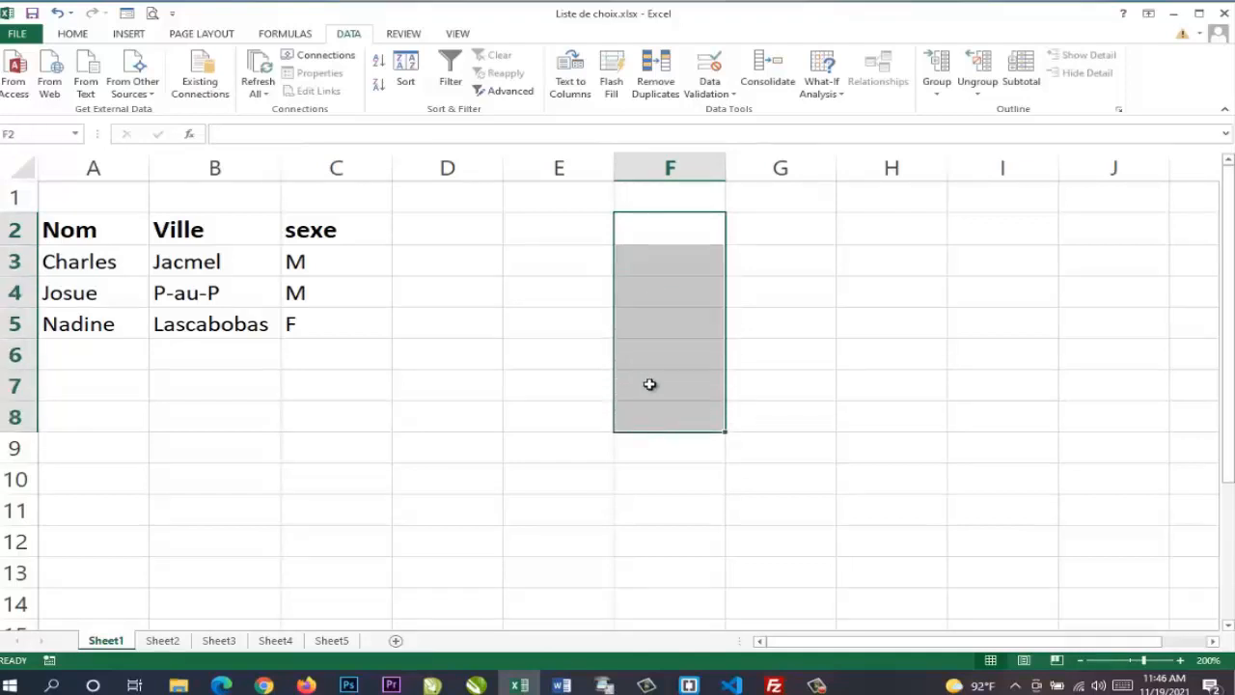
pyautogui.click(654, 198)
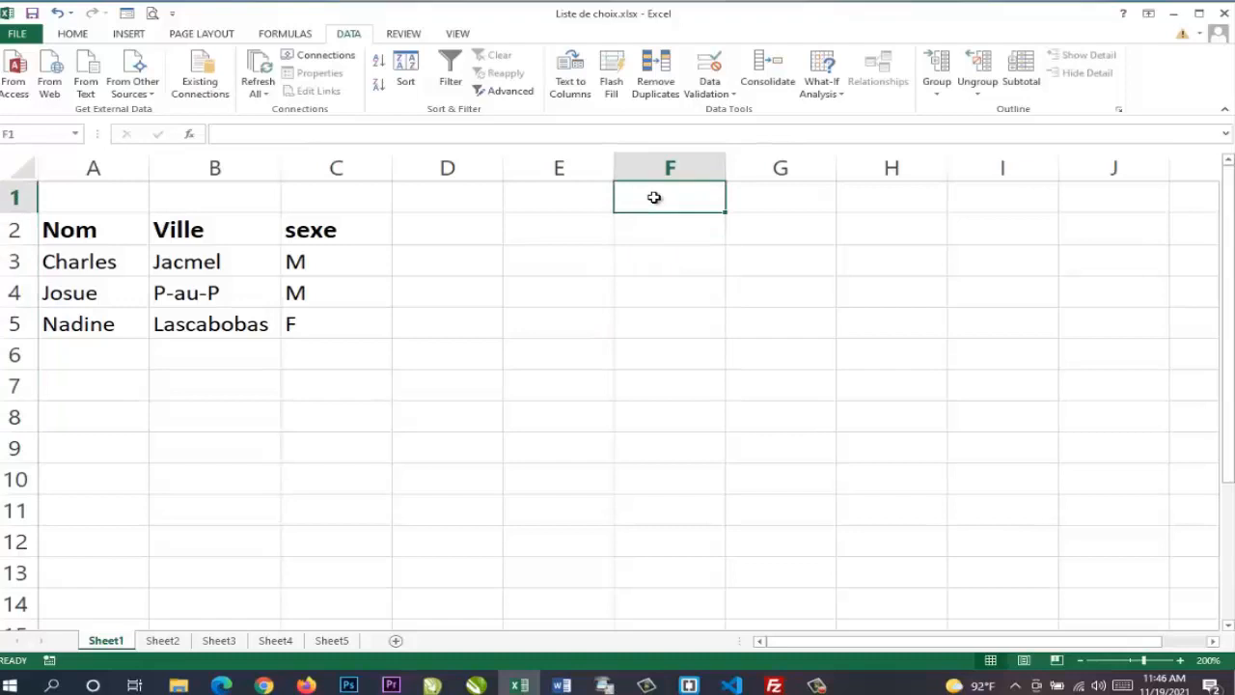
pyautogui.moveTo(655, 202); pyautogui.dragTo(649, 377)
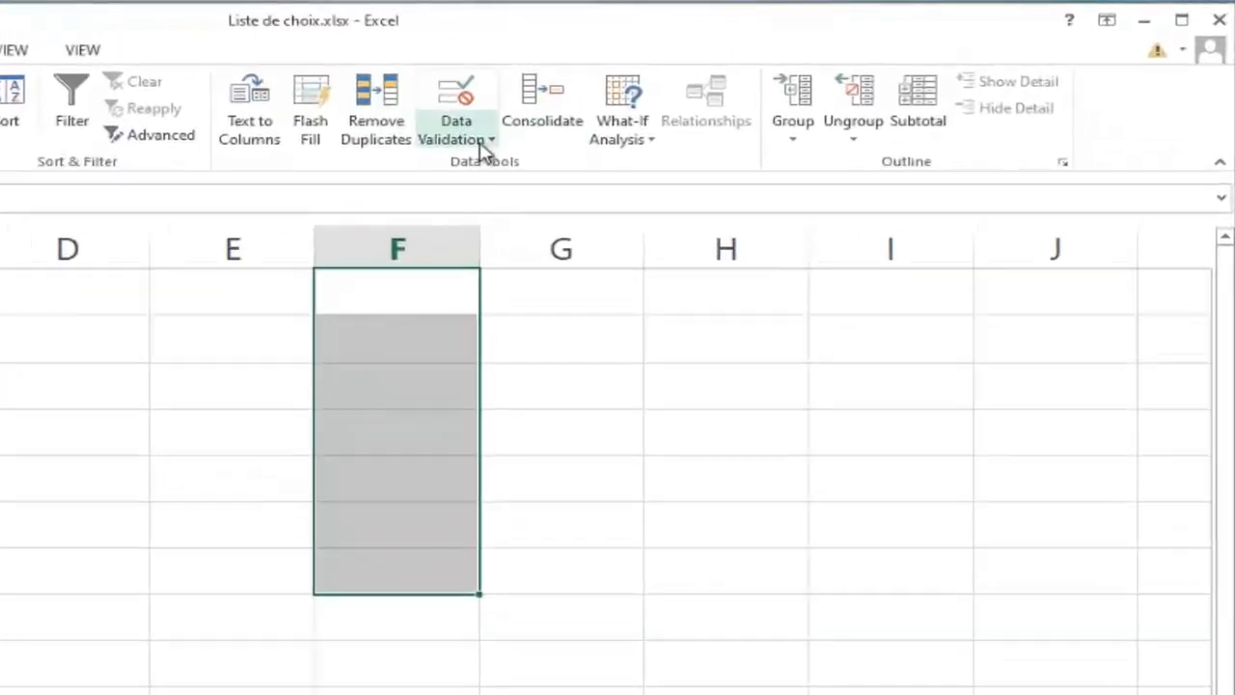
pyautogui.click(725, 95)
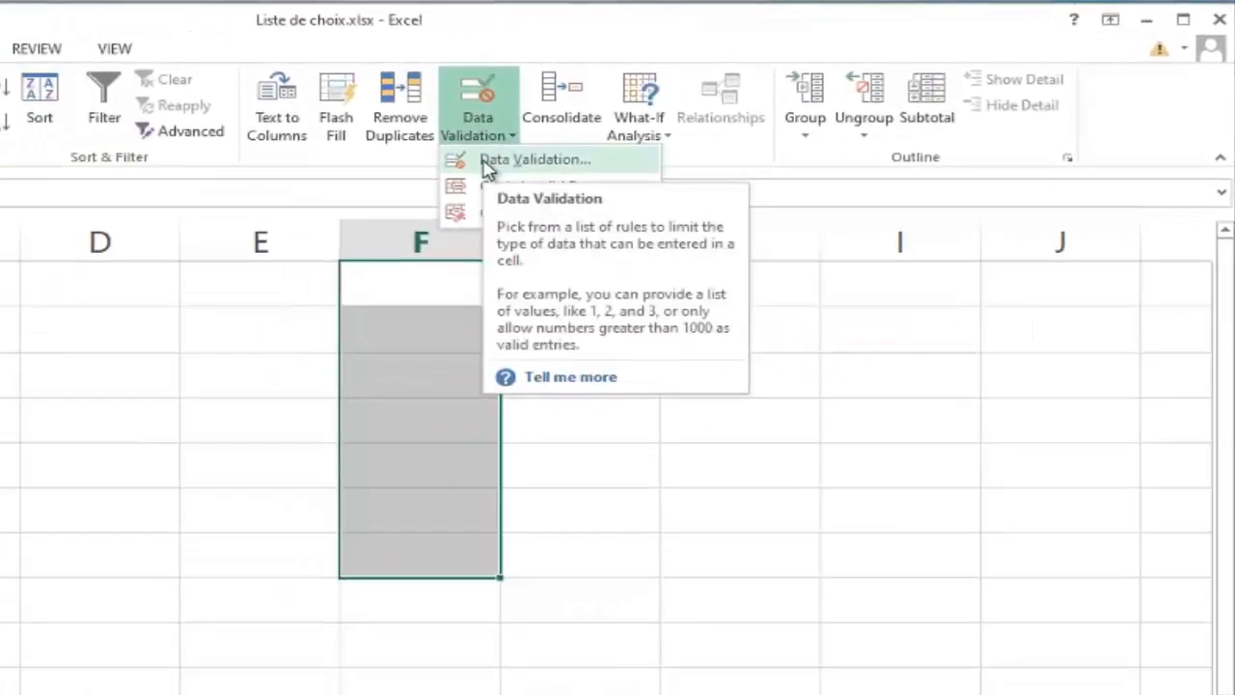
pyautogui.click(308, 200)
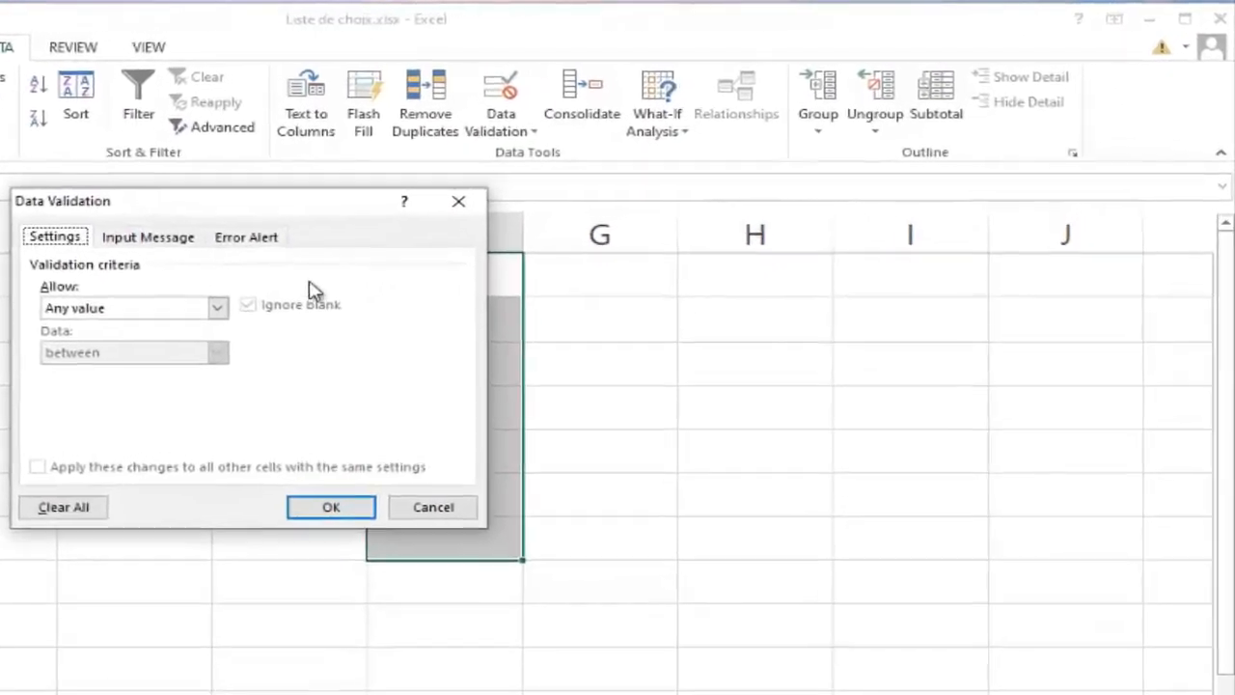
pyautogui.moveTo(179, 205); pyautogui.dragTo(574, 491)
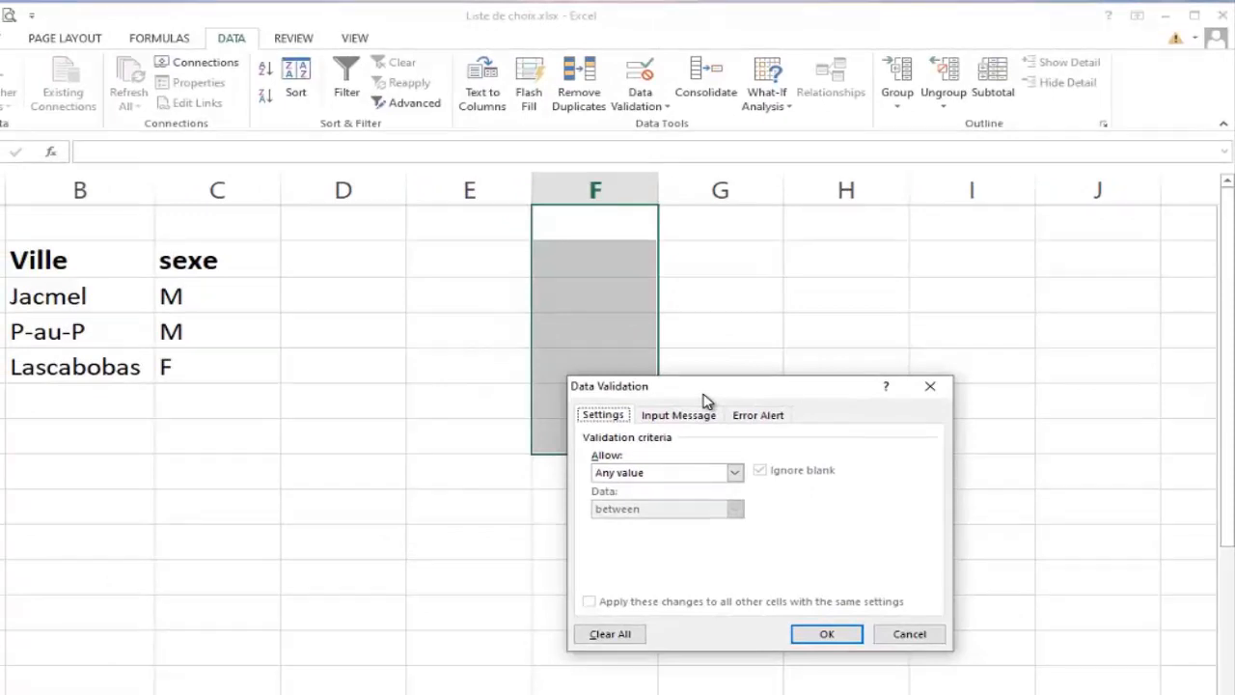
pyautogui.moveTo(704, 394); pyautogui.dragTo(667, 236)
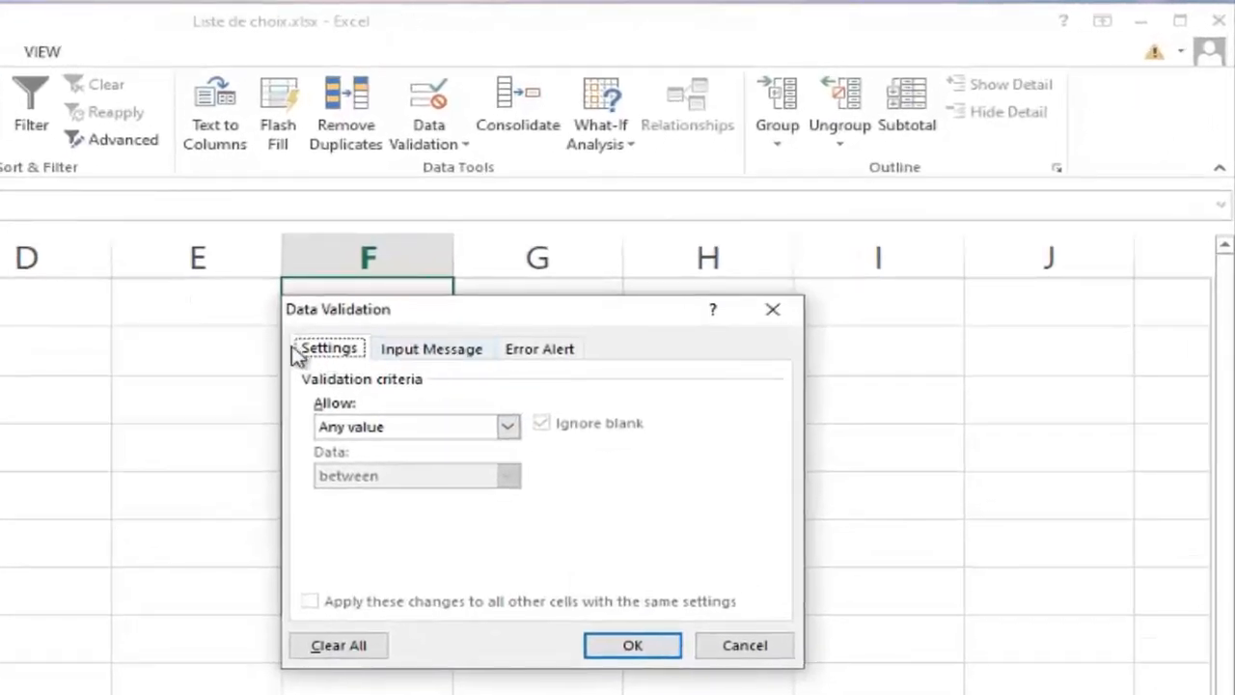
pyautogui.click(411, 355)
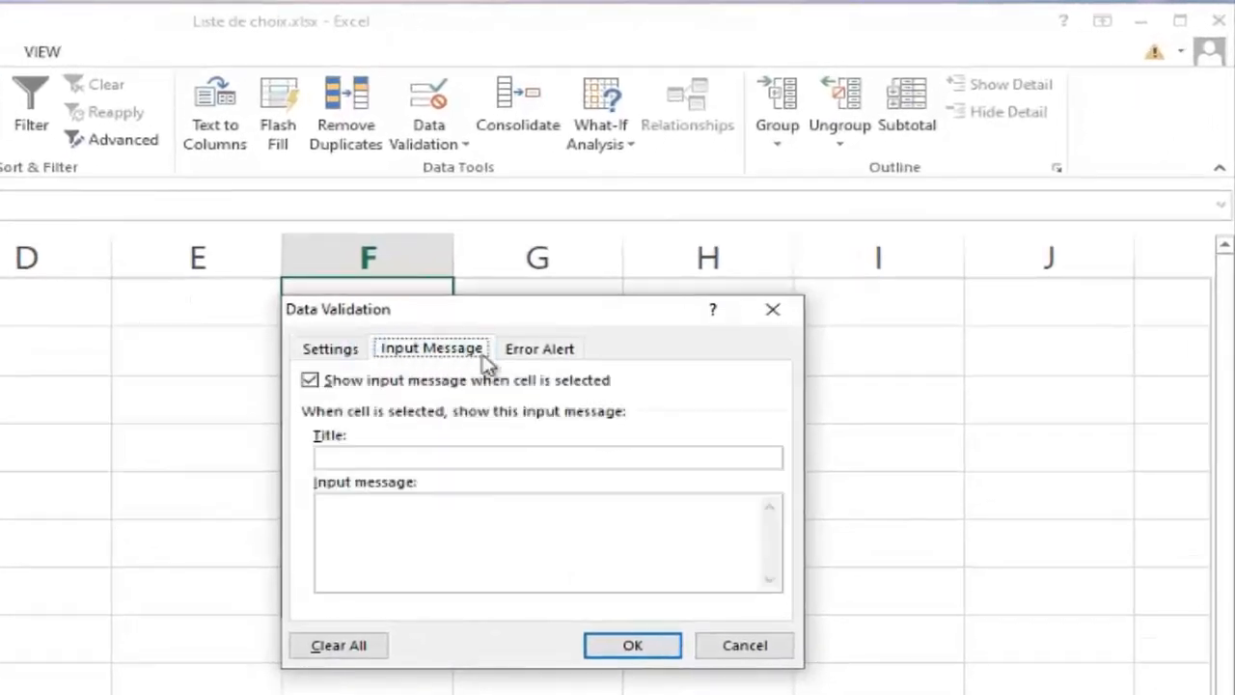
pyautogui.click(542, 355)
pyautogui.click(346, 355)
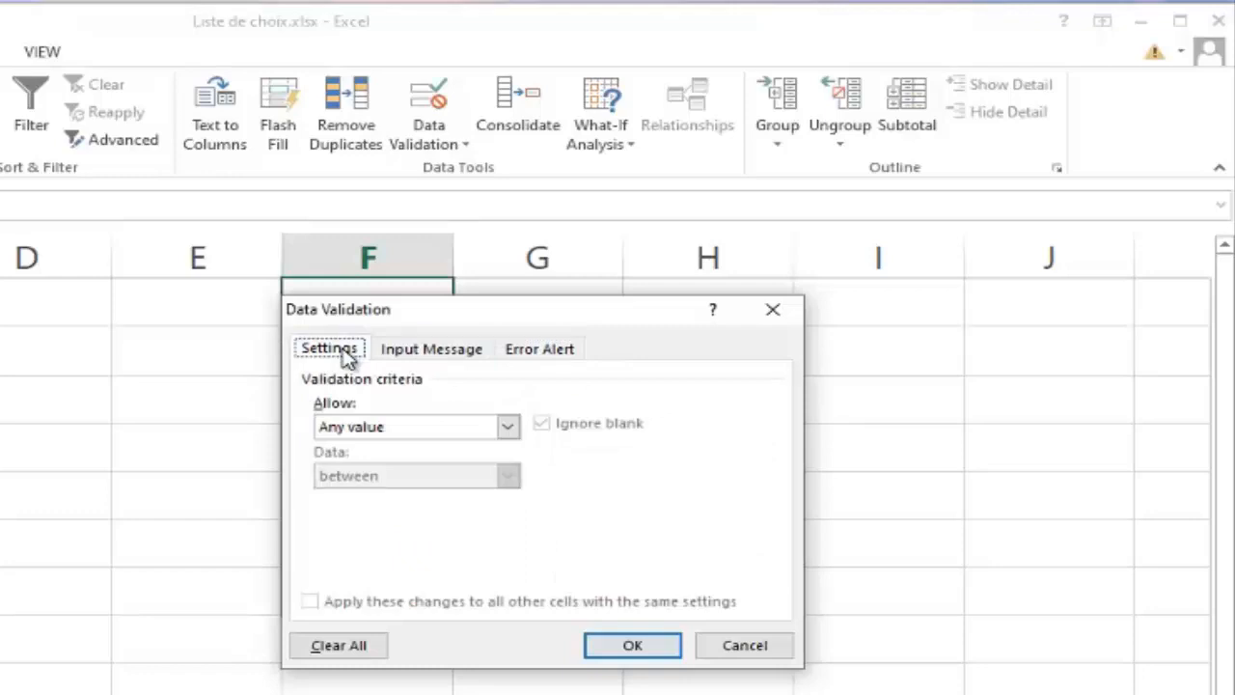
# Allow only decimal values between 1 and 2000 in cells F1:F7 and apply the validation rule.
pyautogui.click(508, 432)
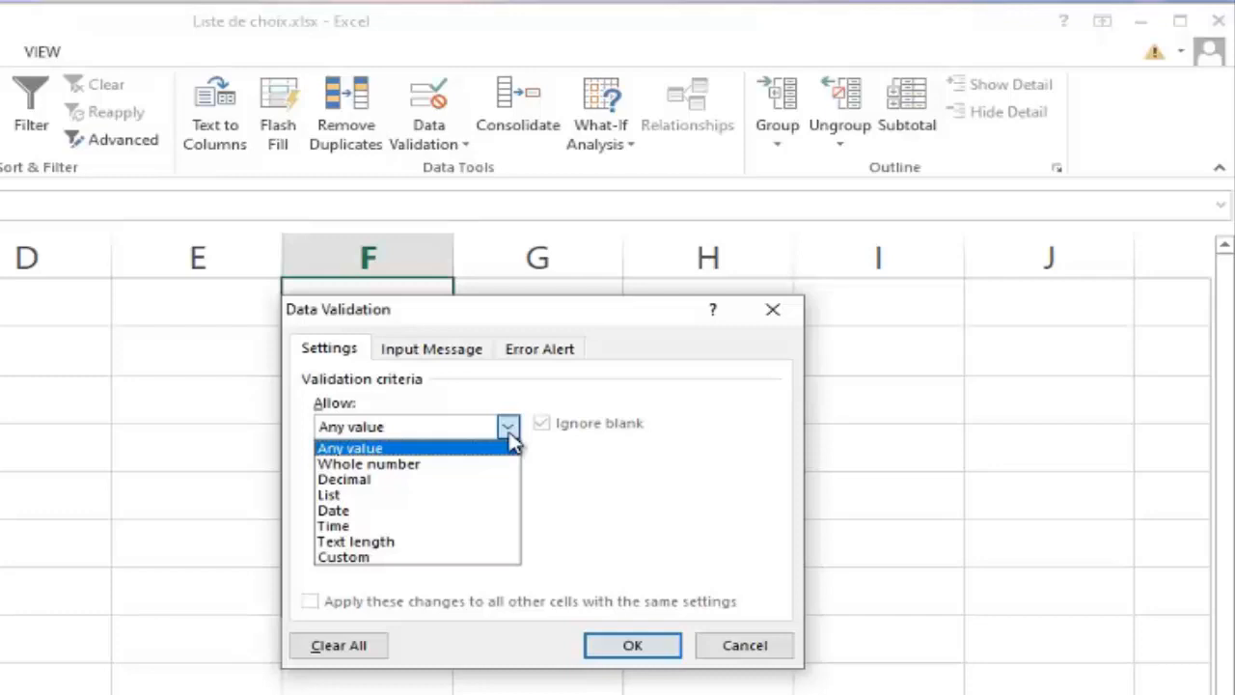
pyautogui.click(338, 481)
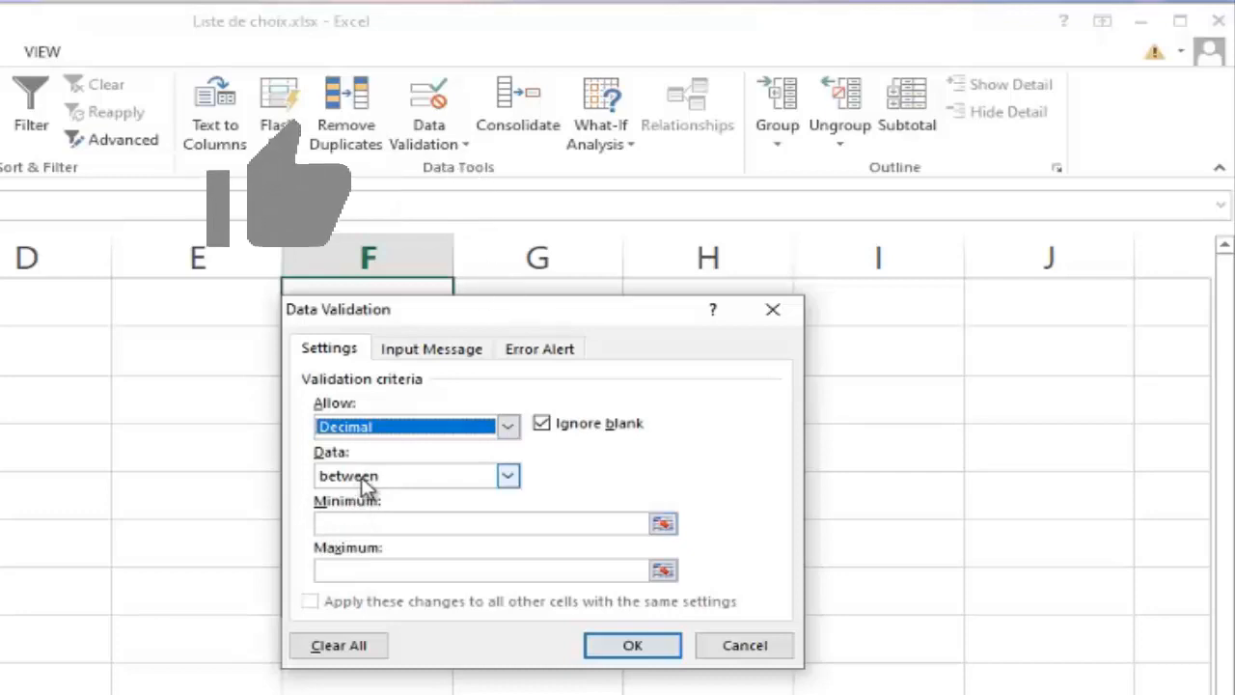
pyautogui.click(345, 524)
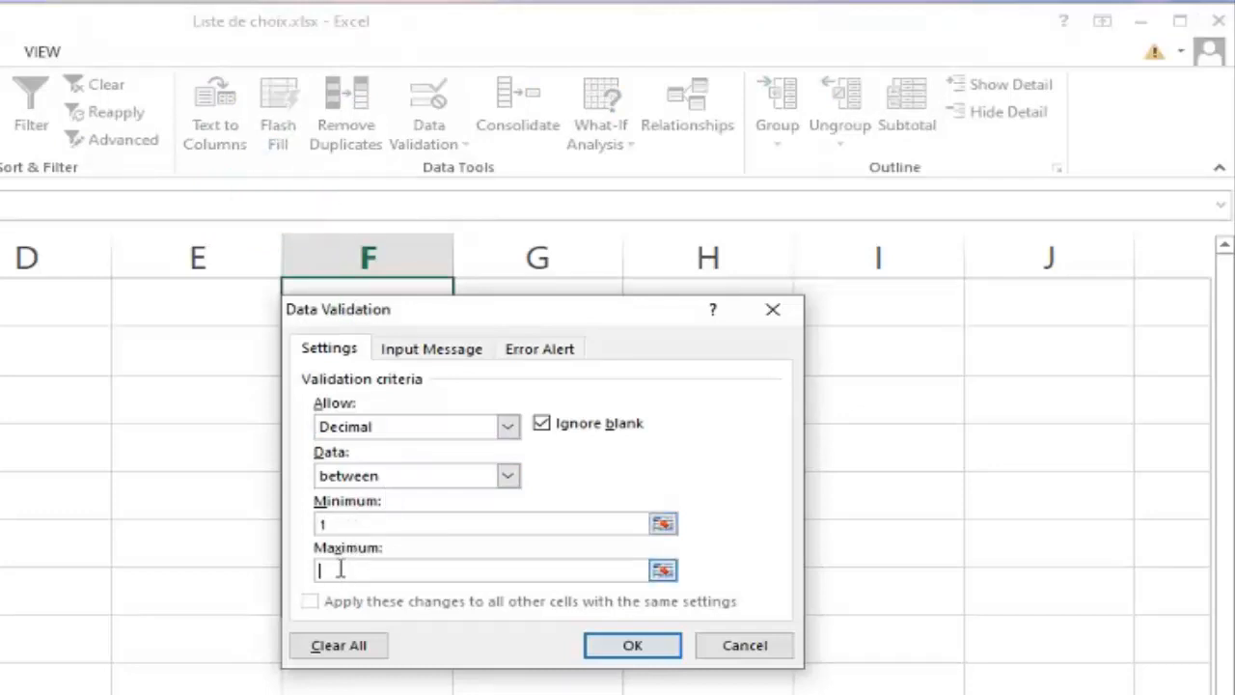
pyautogui.click(340, 571)
pyautogui.write('2000')
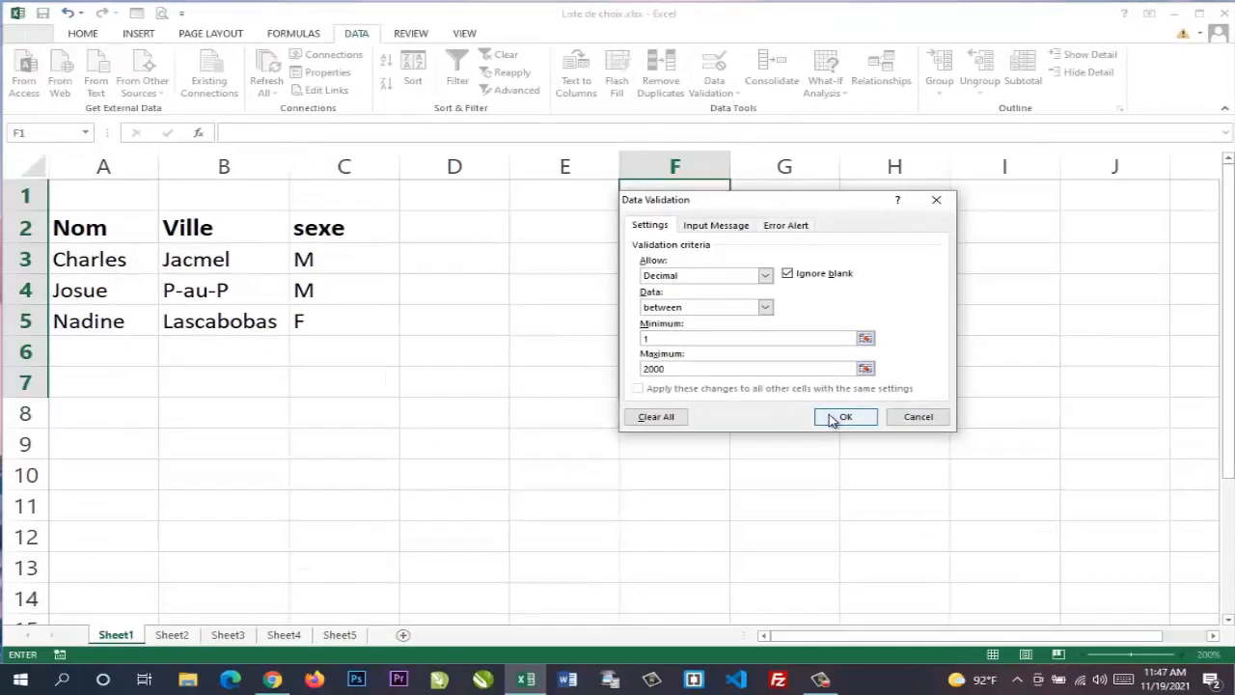
pyautogui.click(608, 645)
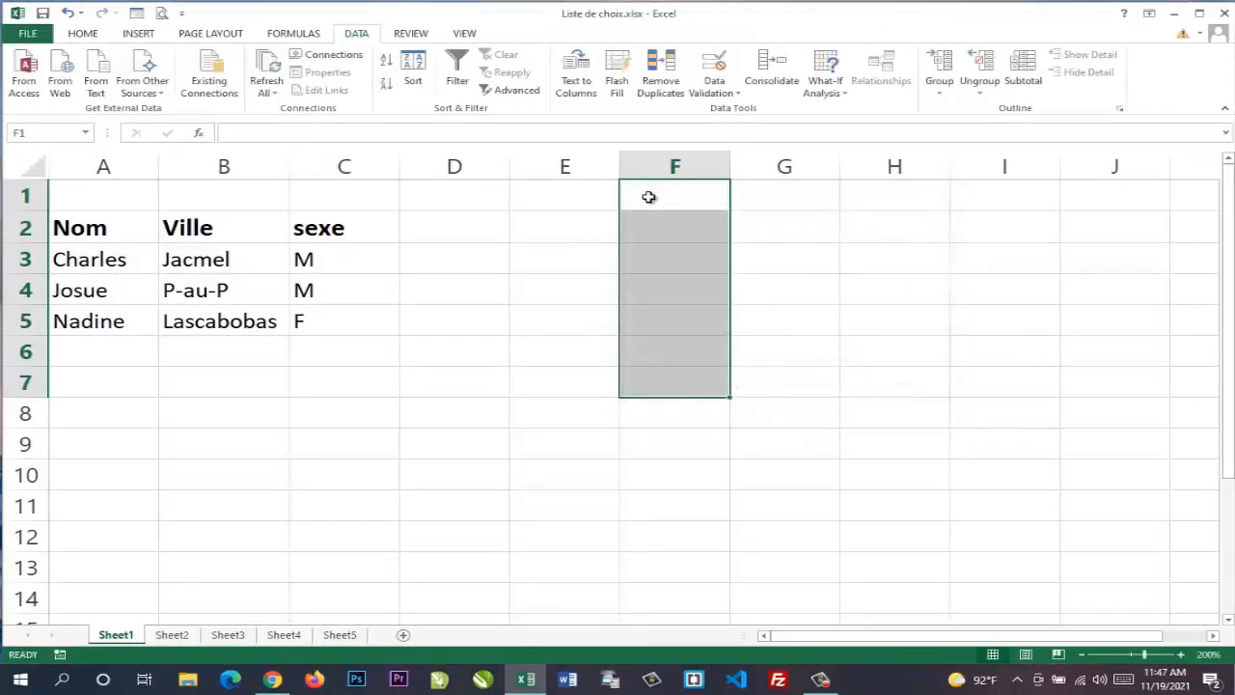
# Enter 1 in cell F1 to test the rule's minimum value.
pyautogui.click(648, 196)
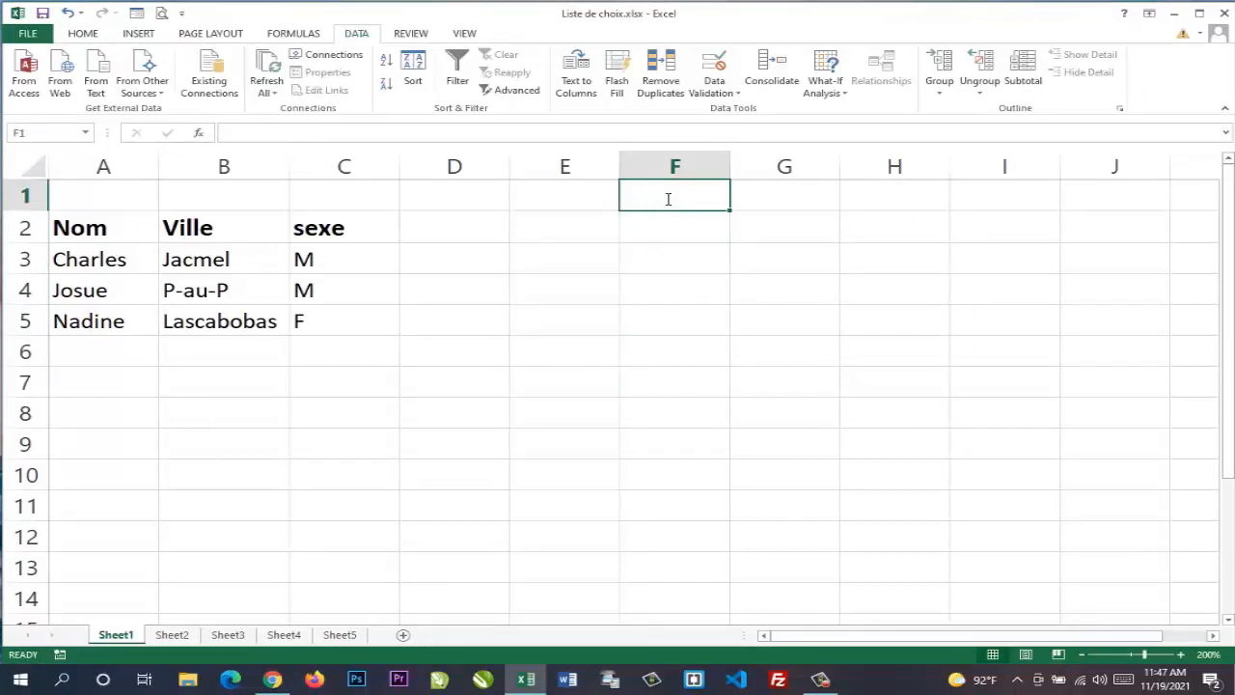
pyautogui.write('1')
pyautogui.press('Return')
# Try to enter 0 in cell F1 to test a value below the allowed minimum.
pyautogui.click(667, 199)
pyautogui.write('0')
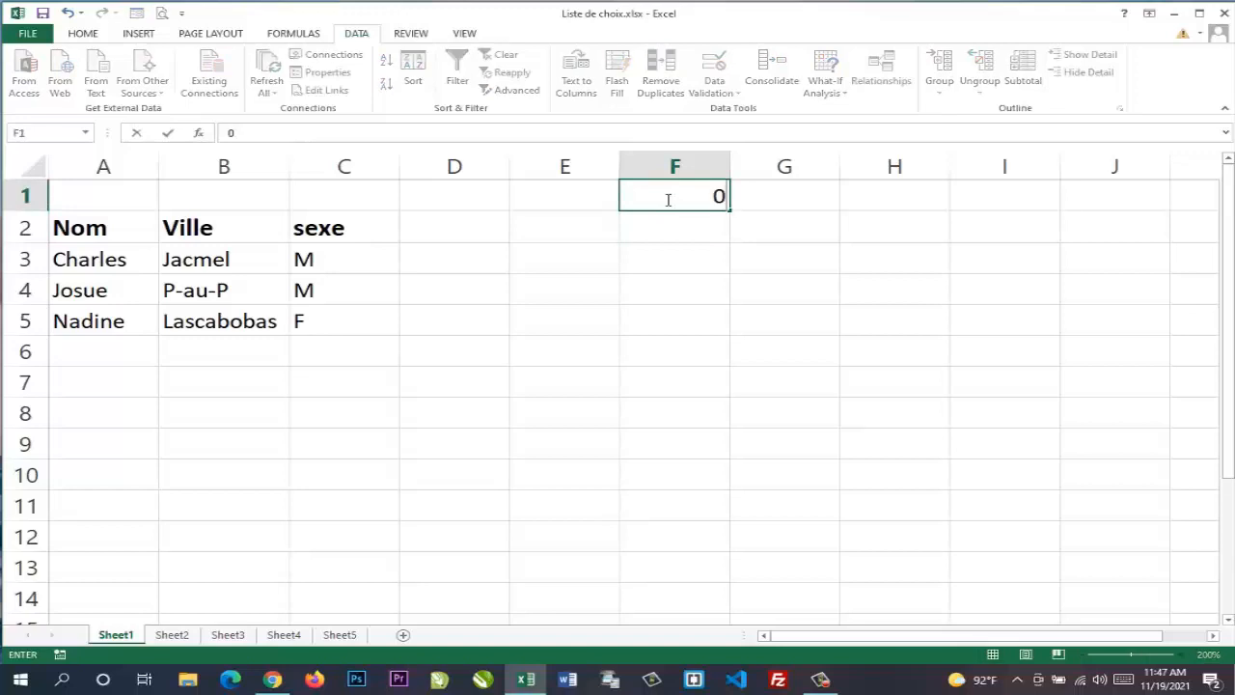
pyautogui.press('Return')
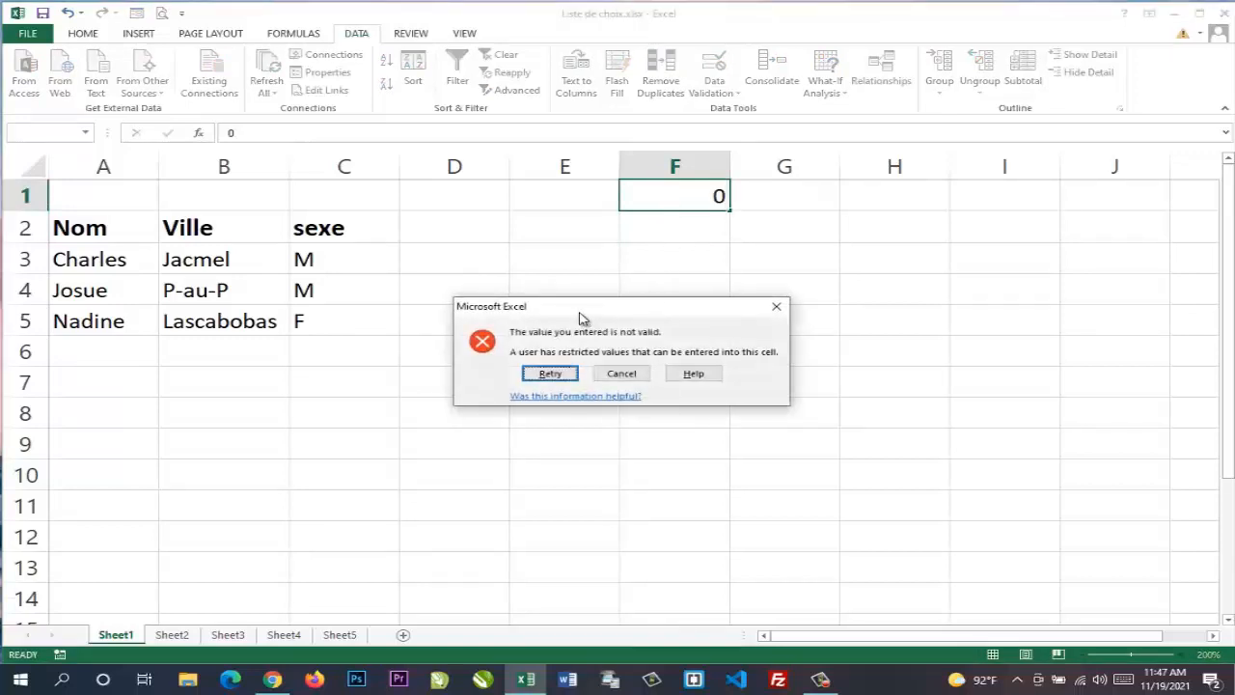
pyautogui.moveTo(581, 317); pyautogui.dragTo(530, 296)
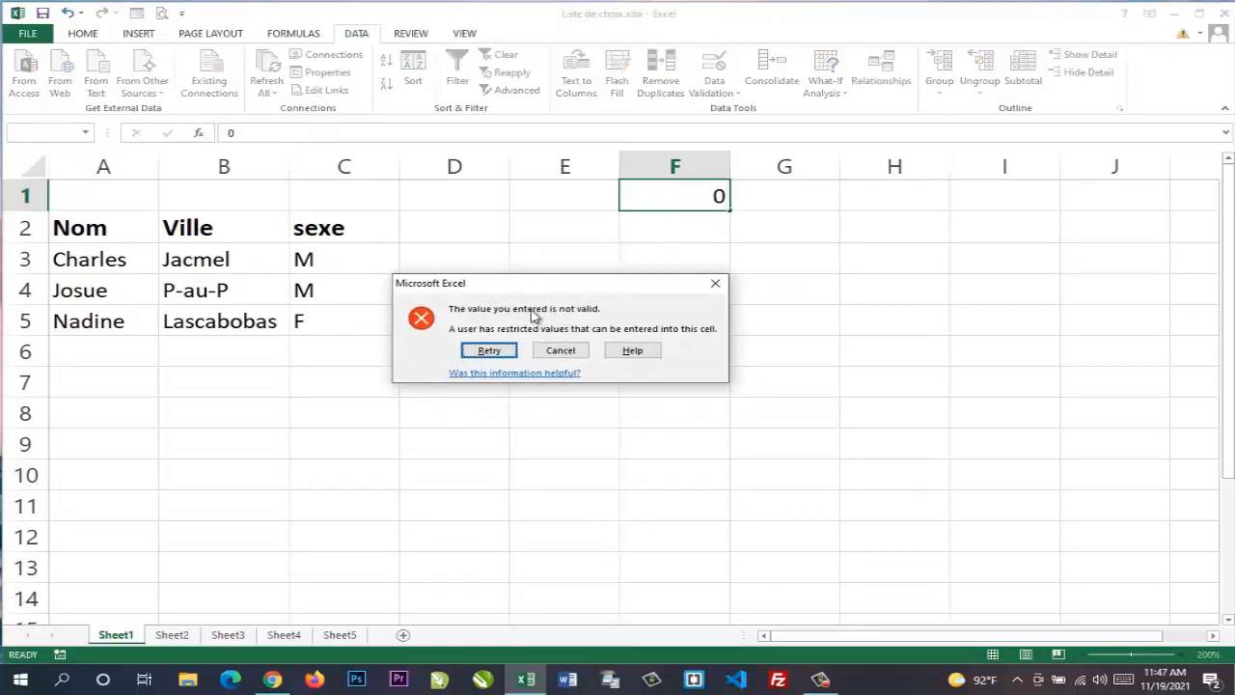
pyautogui.moveTo(480, 287); pyautogui.dragTo(505, 242)
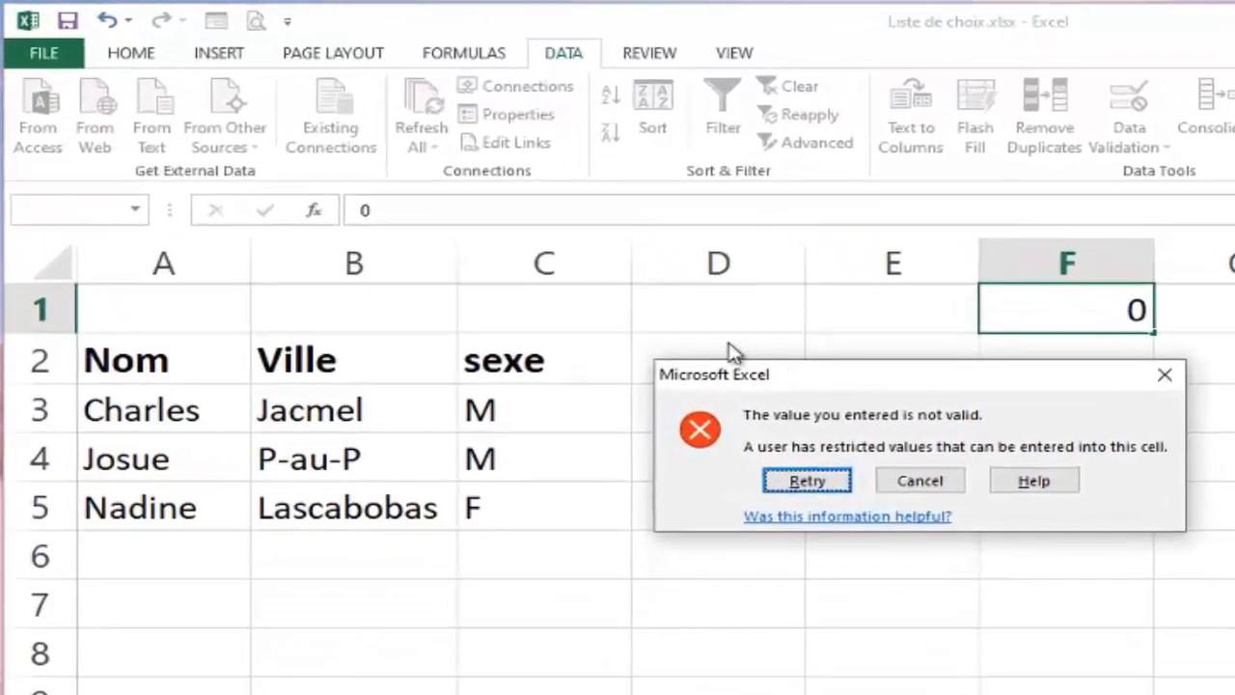
pyautogui.moveTo(733, 372); pyautogui.dragTo(695, 331)
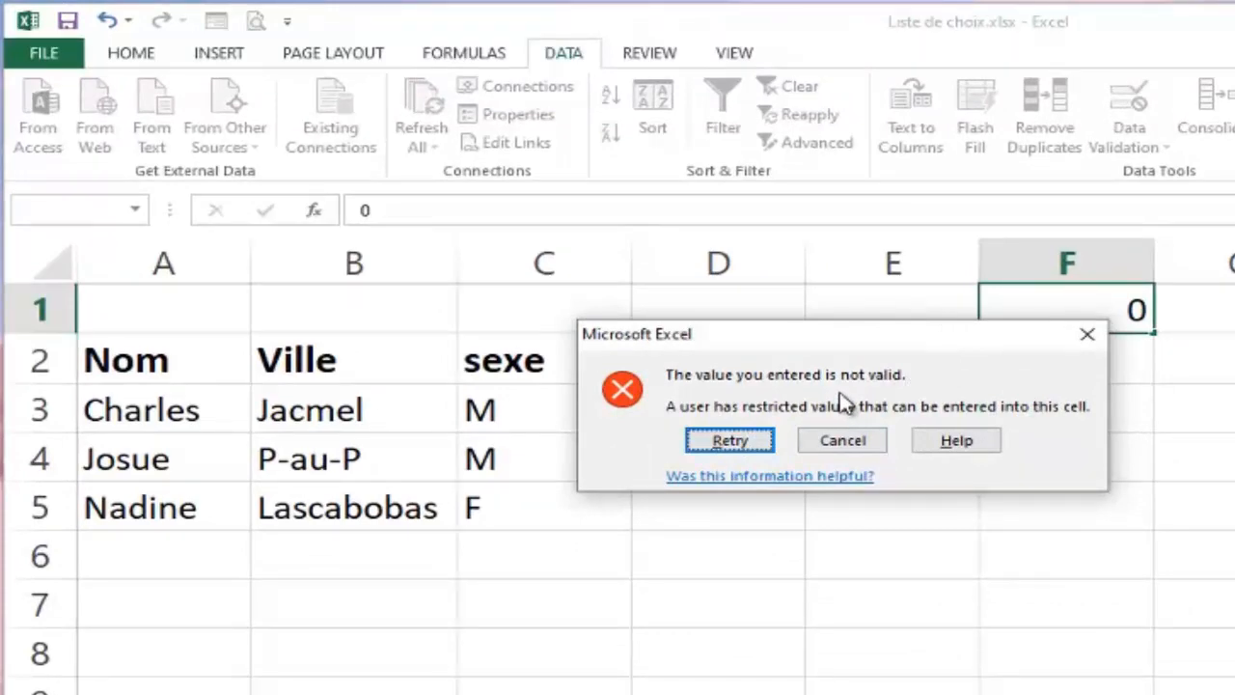
pyautogui.click(1089, 338)
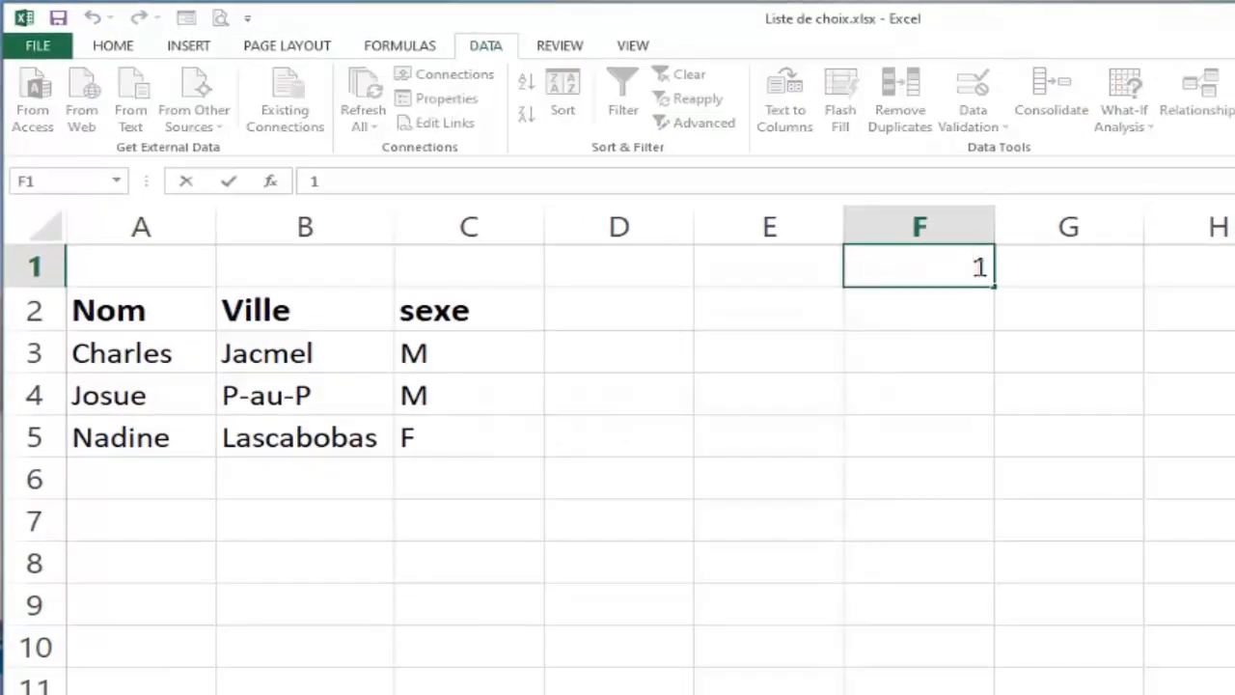
# Try to enter 2001 in cell F1 to test a value just above the allowed maximum, and cancel the entry.
pyautogui.rightClick(991, 268)
pyautogui.write('2001')
pyautogui.press('Return')
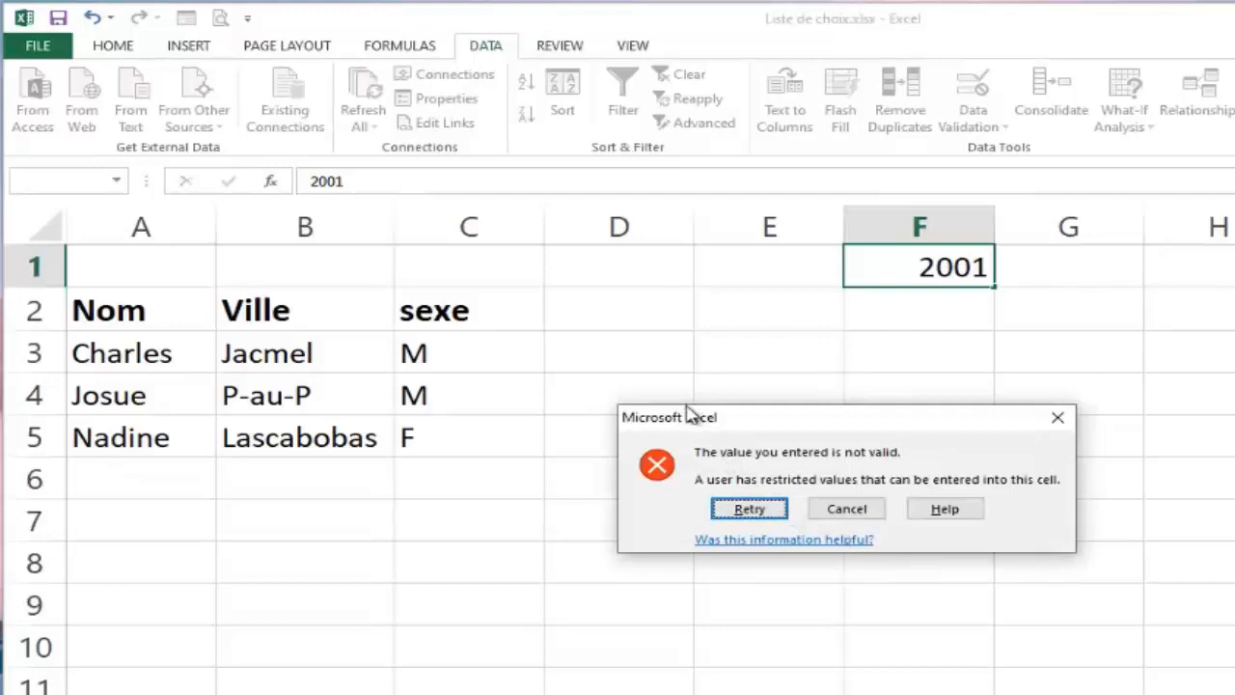
pyautogui.moveTo(689, 416); pyautogui.dragTo(758, 400)
pyautogui.click(916, 493)
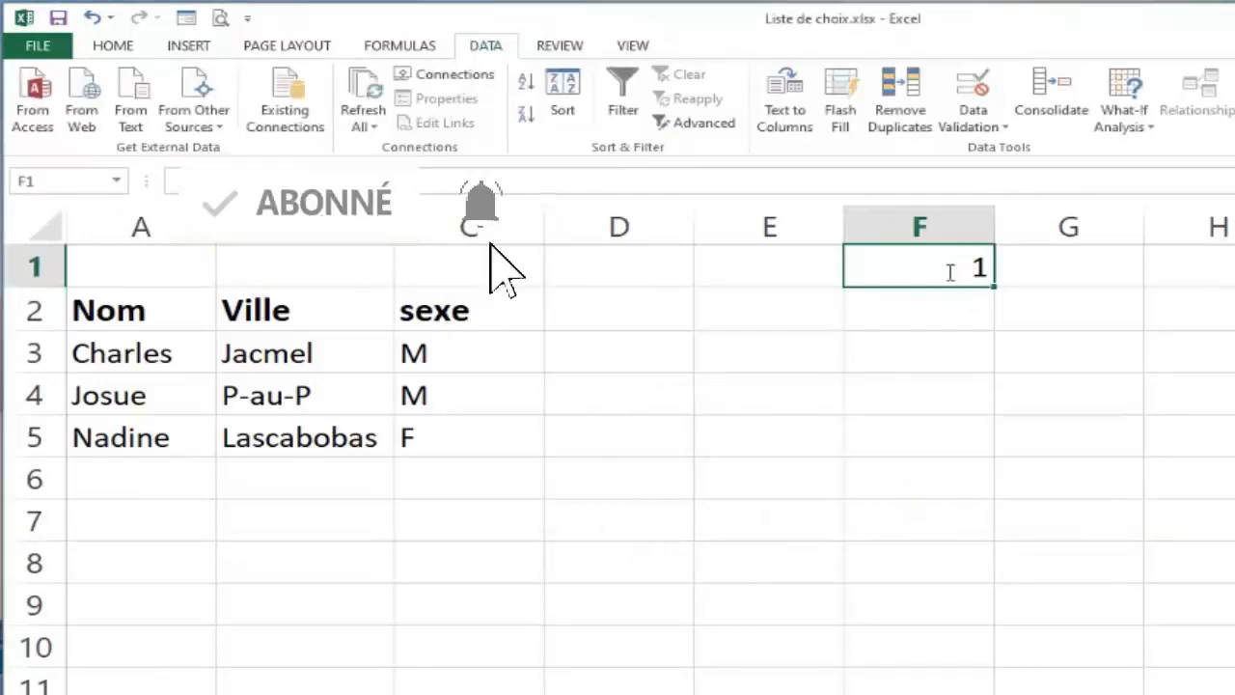
# Enter 99 in cell F1 as a value within the allowed range.
pyautogui.write('99')
pyautogui.press('Return')
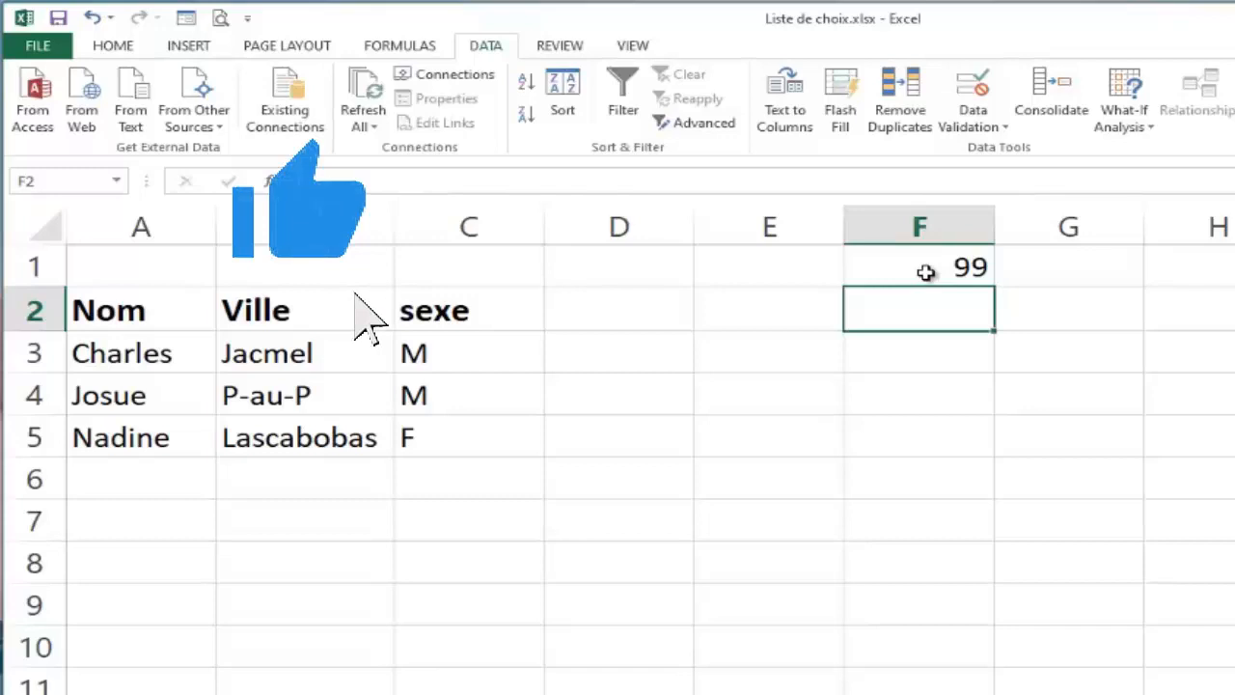
# Try to replace the value in cell F1 with 3000, and cancel the entry.
pyautogui.click(925, 272)
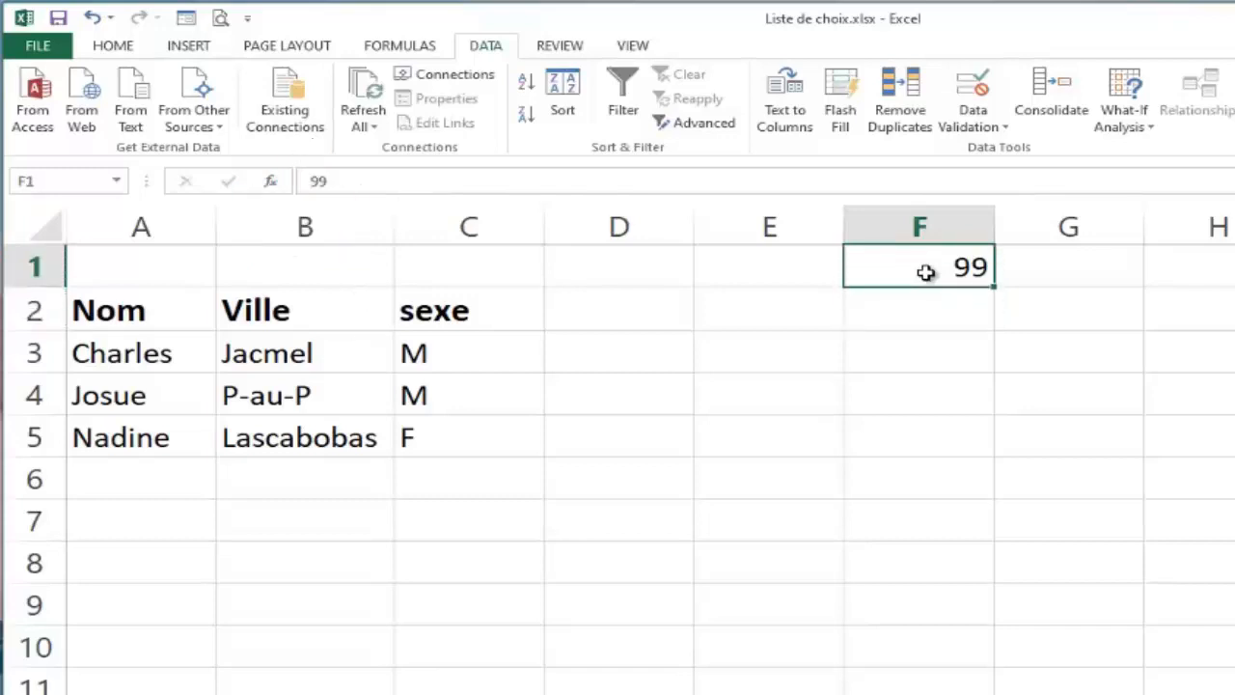
pyautogui.doubleClick(926, 272)
pyautogui.moveTo(929, 268); pyautogui.dragTo(1009, 268)
pyautogui.write('3')
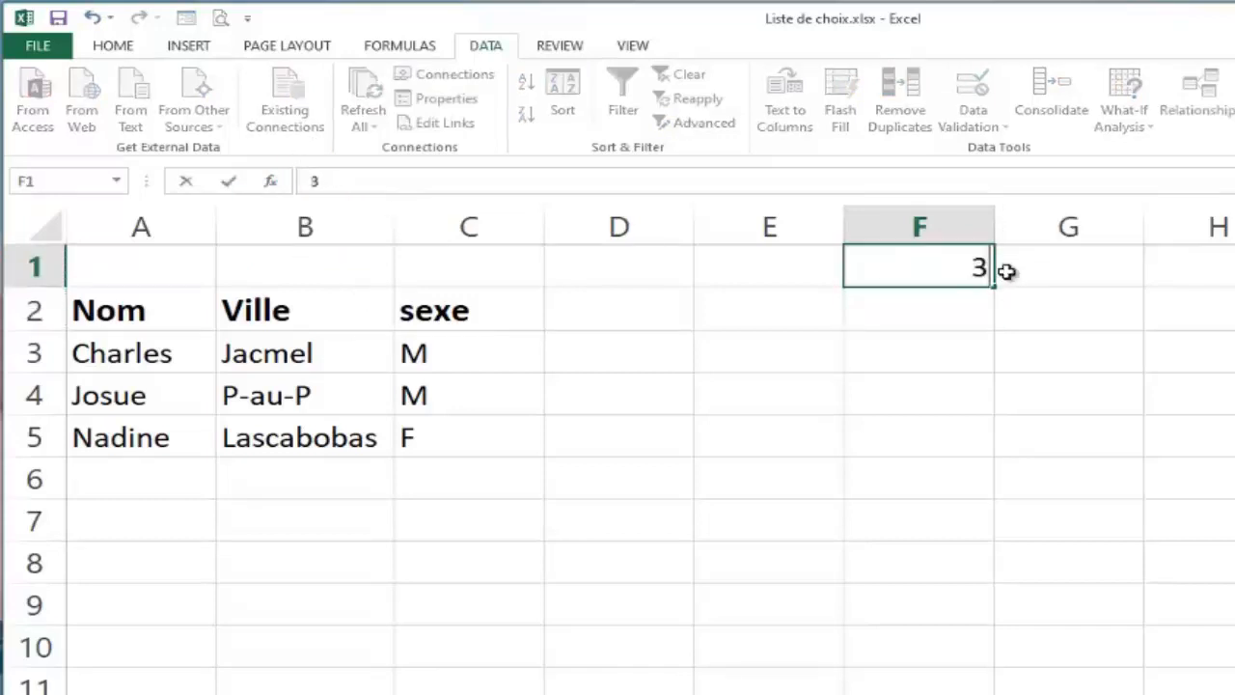
pyautogui.write('000')
pyautogui.press('Return')
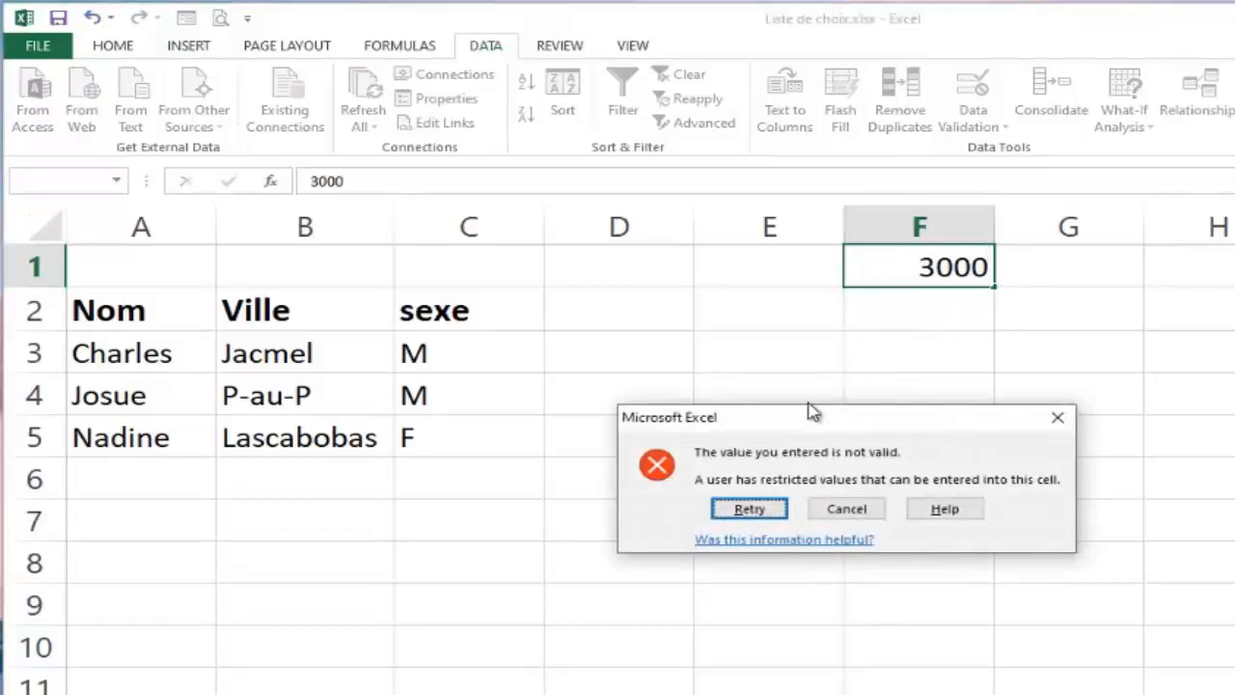
pyautogui.moveTo(720, 418); pyautogui.dragTo(794, 303)
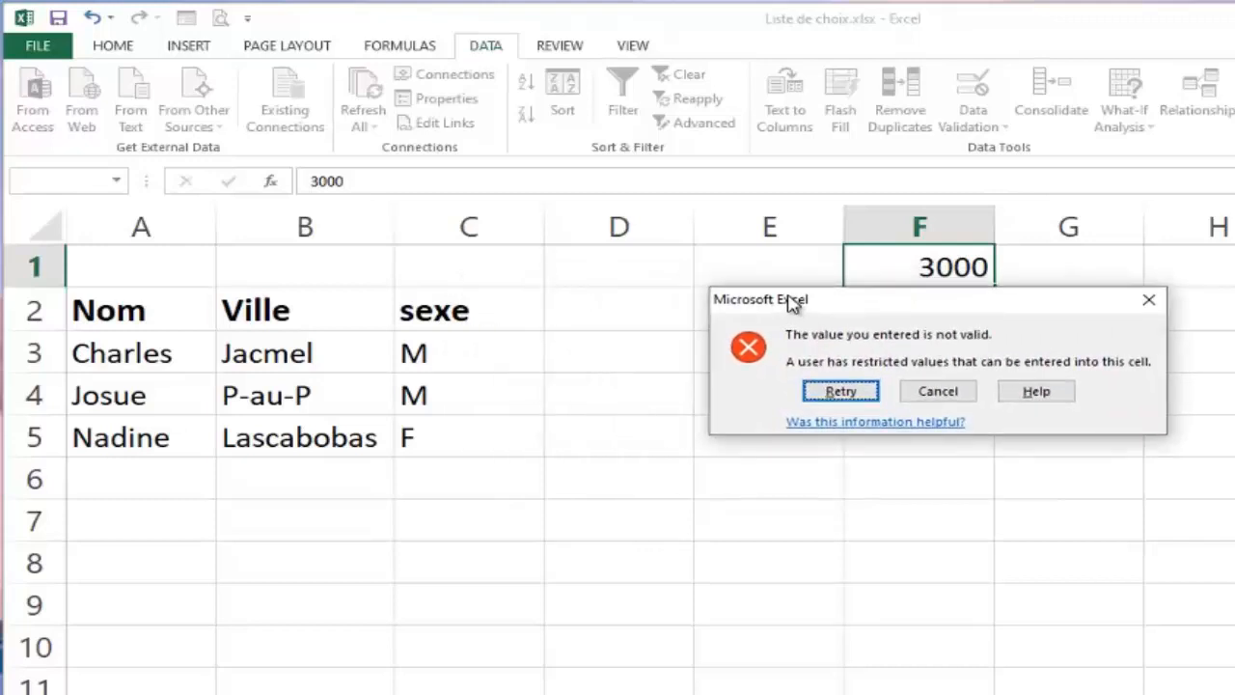
pyautogui.click(938, 393)
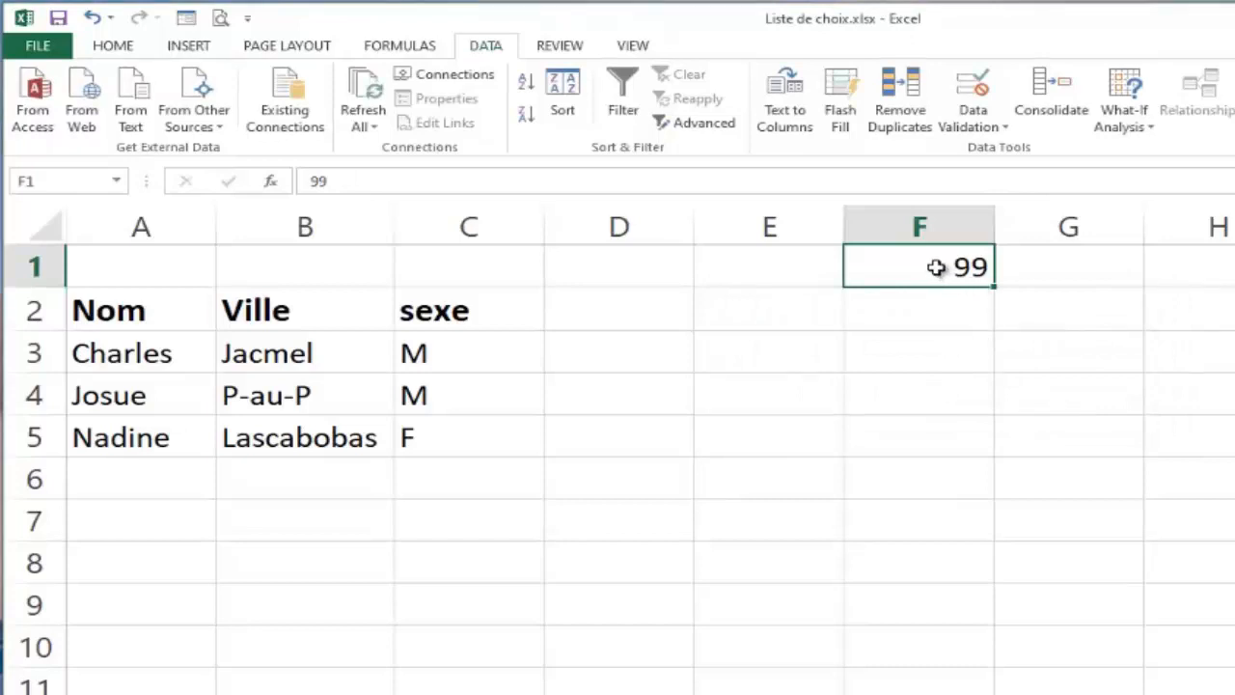
# Reopen the data validation rule for cells F1:F6 and set its error alert title to Restriction.
pyautogui.moveTo(928, 264); pyautogui.dragTo(937, 476)
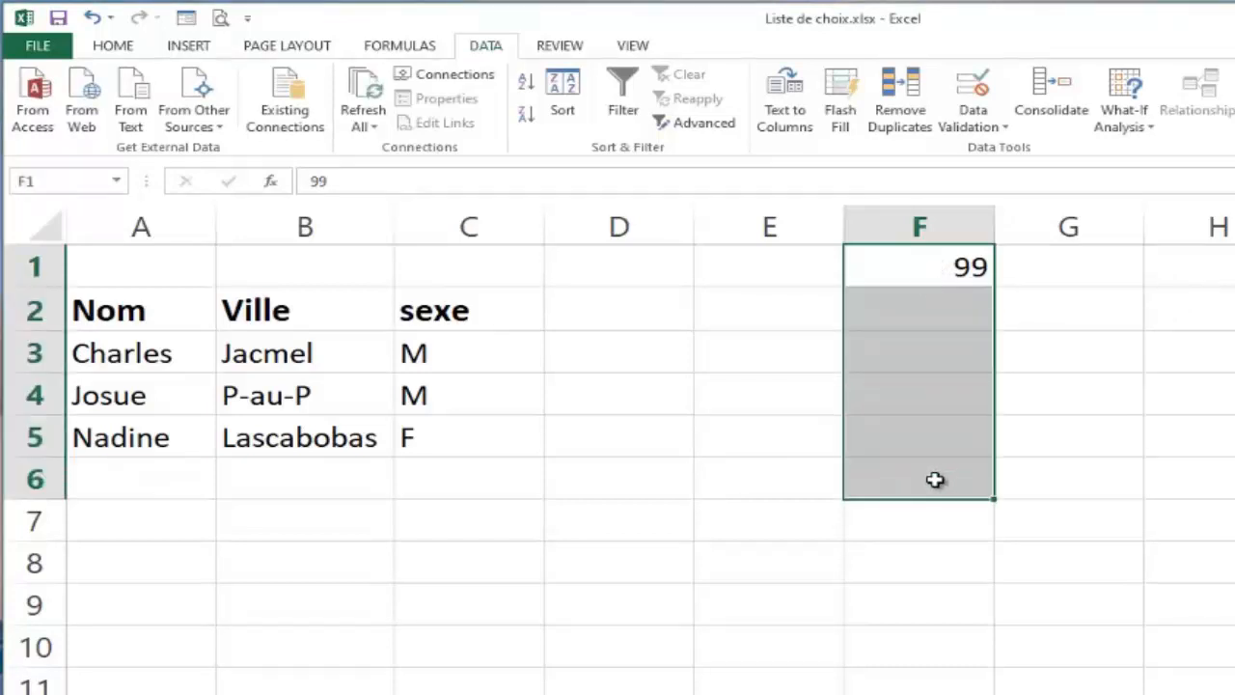
pyautogui.click(1008, 128)
pyautogui.click(1000, 151)
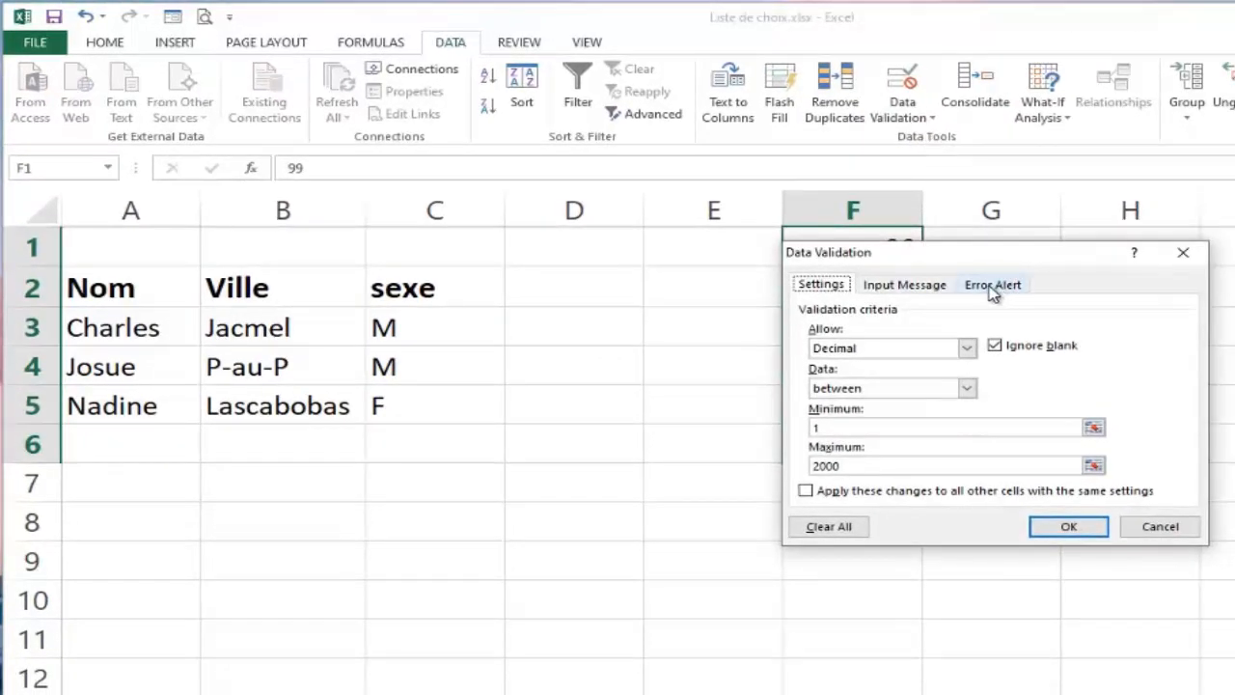
pyautogui.click(994, 286)
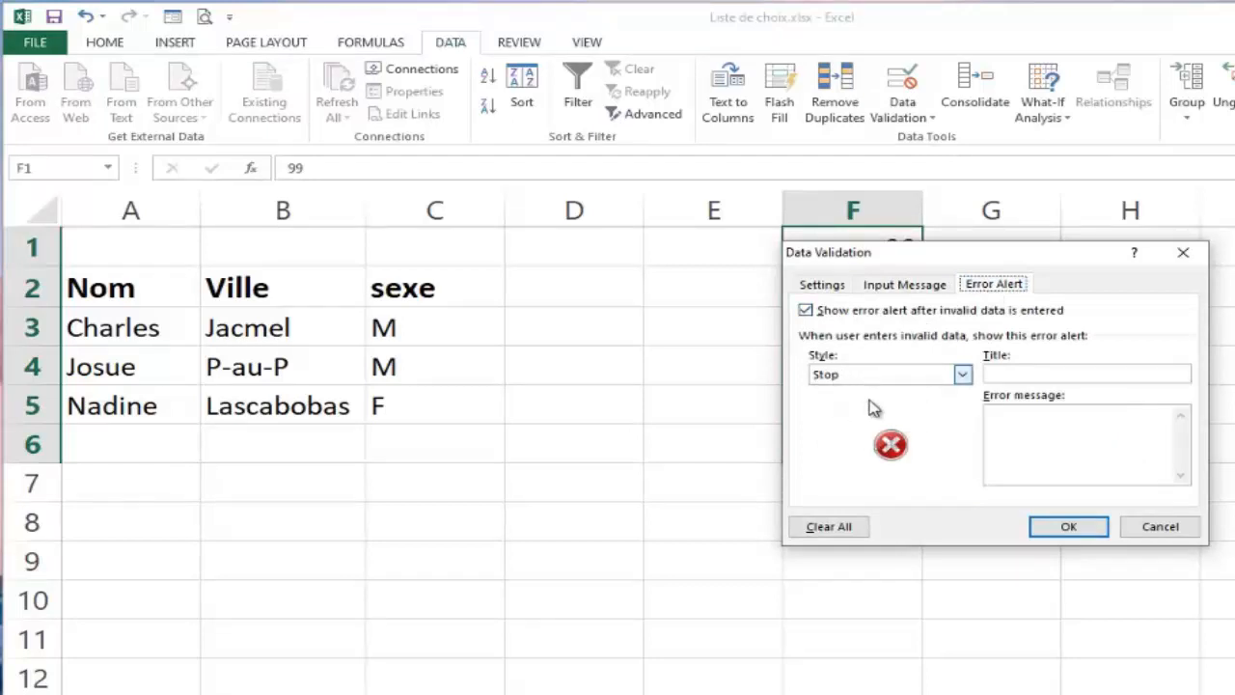
pyautogui.click(1010, 372)
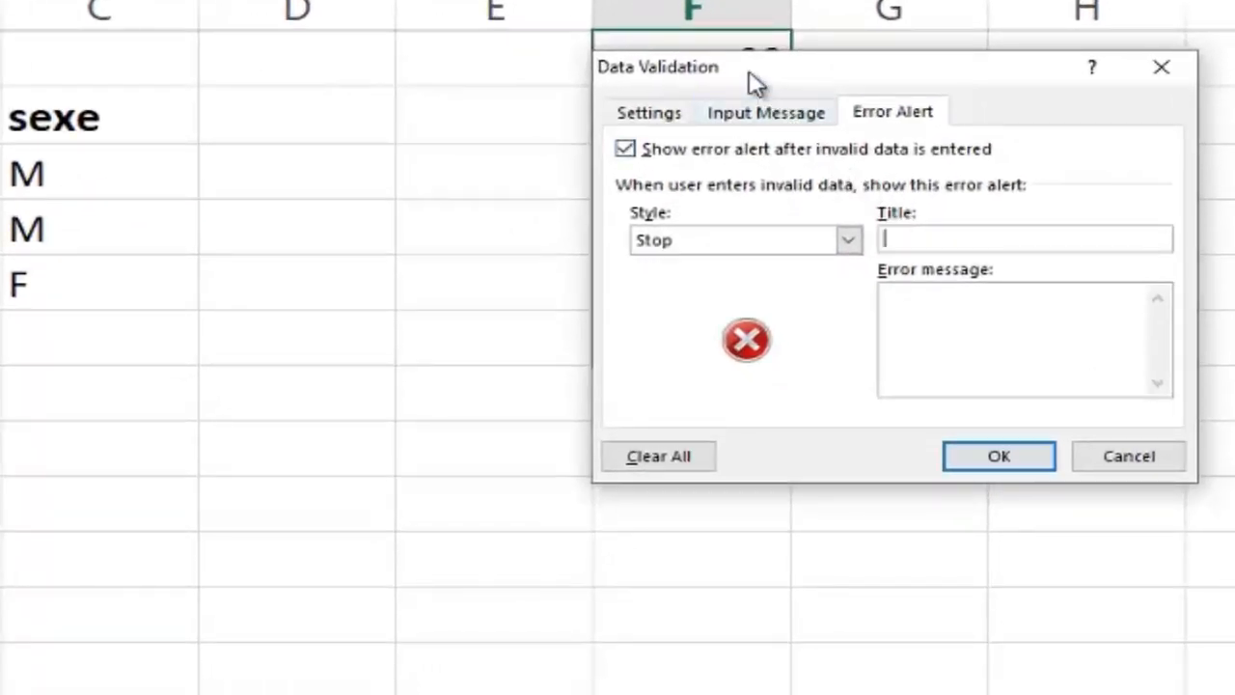
pyautogui.write('Restriction')
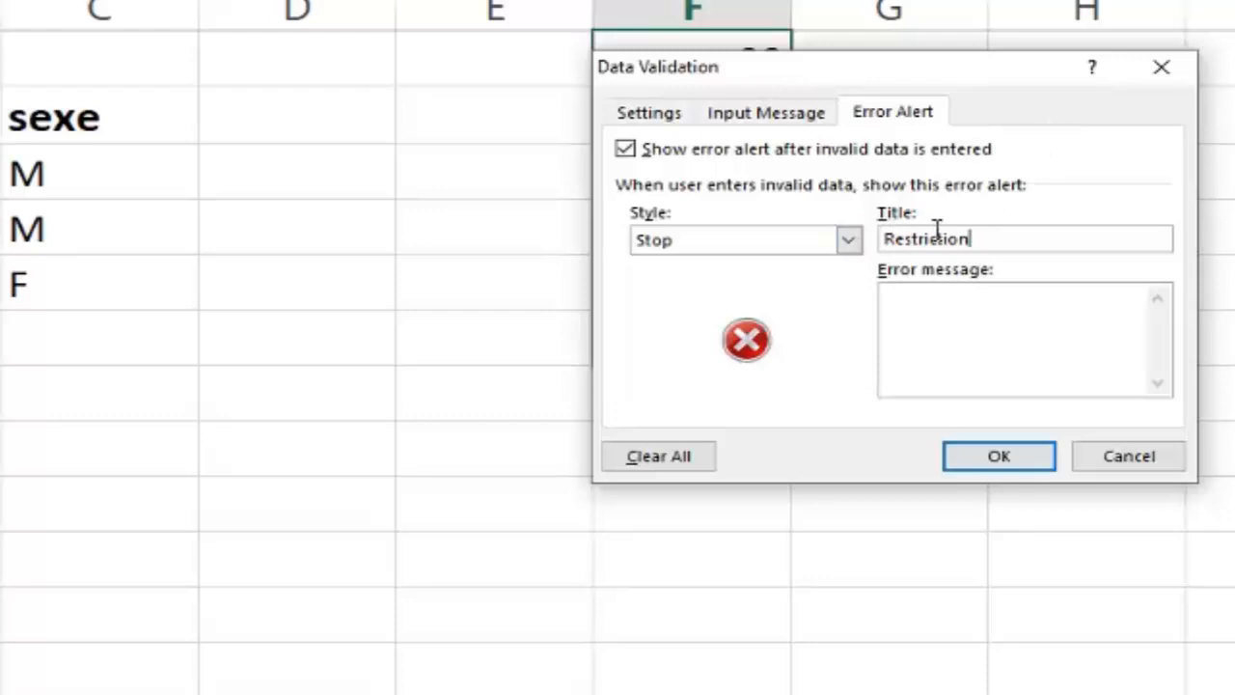
# Set the error alert message for cells F1:F6 to "OU PA KA ANTRE VALE SA ! DEZOLE !" and apply the rule.
pyautogui.click(925, 313)
pyautogui.write('Ou PA KA ANTRE')
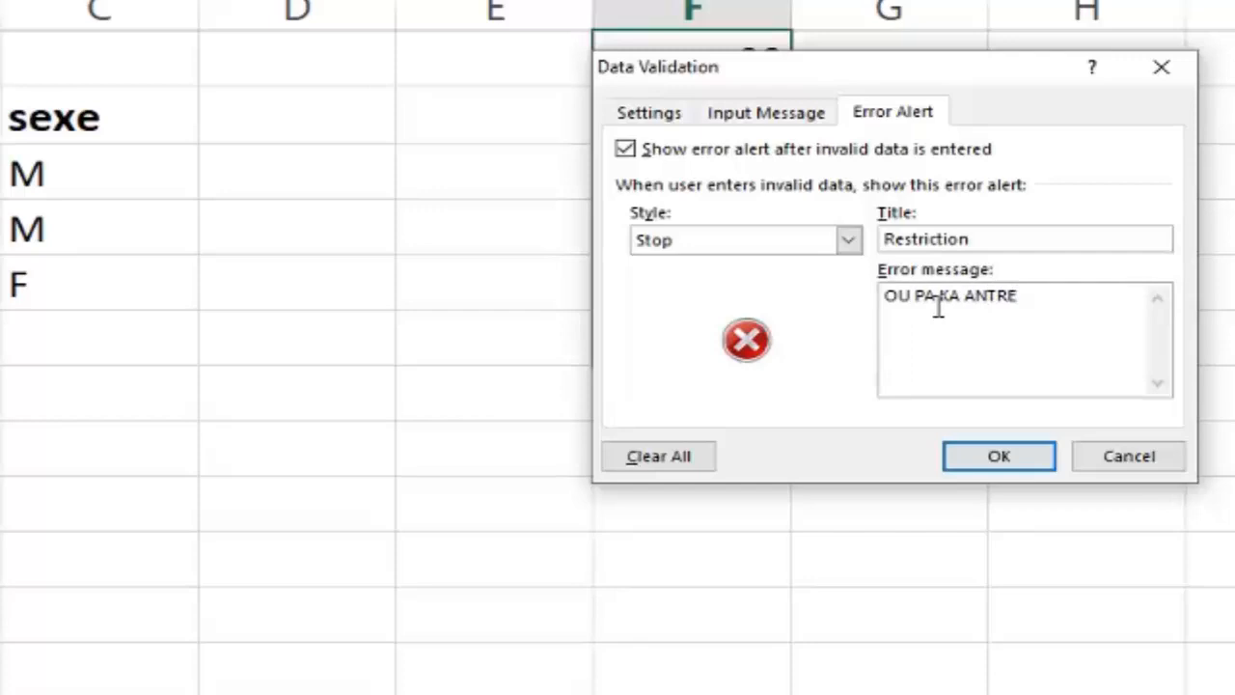
pyautogui.write(' VALE SA ! D')
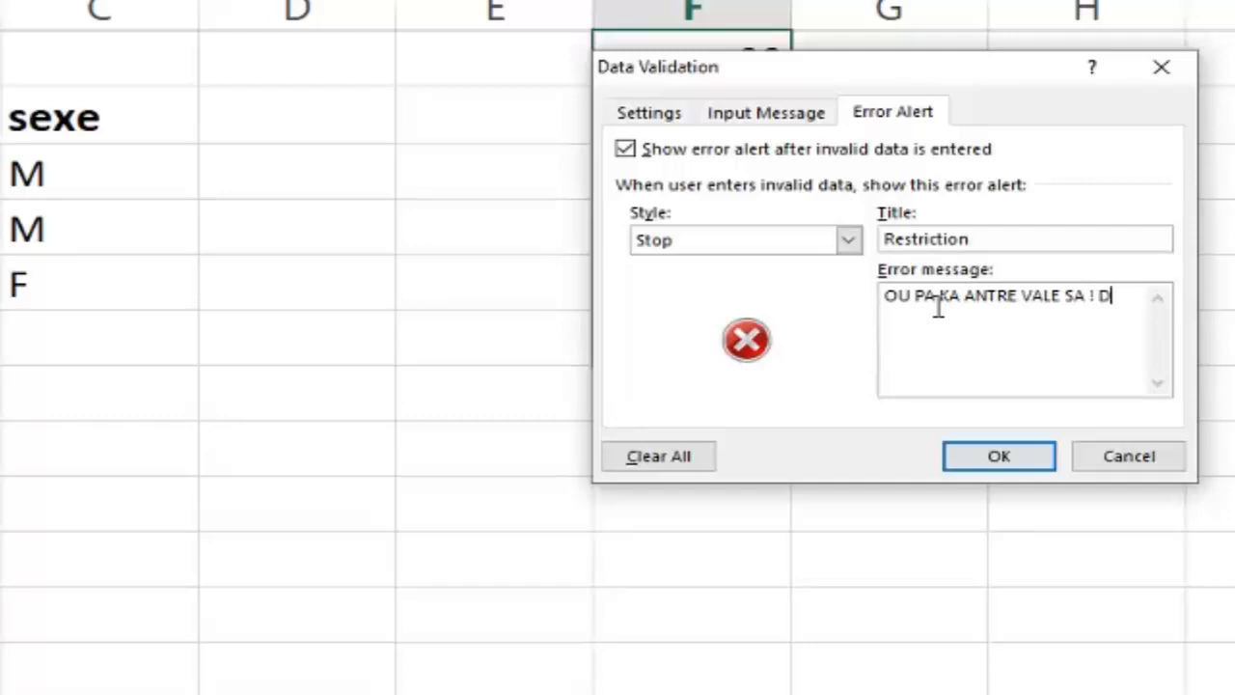
pyautogui.write('OLE !')
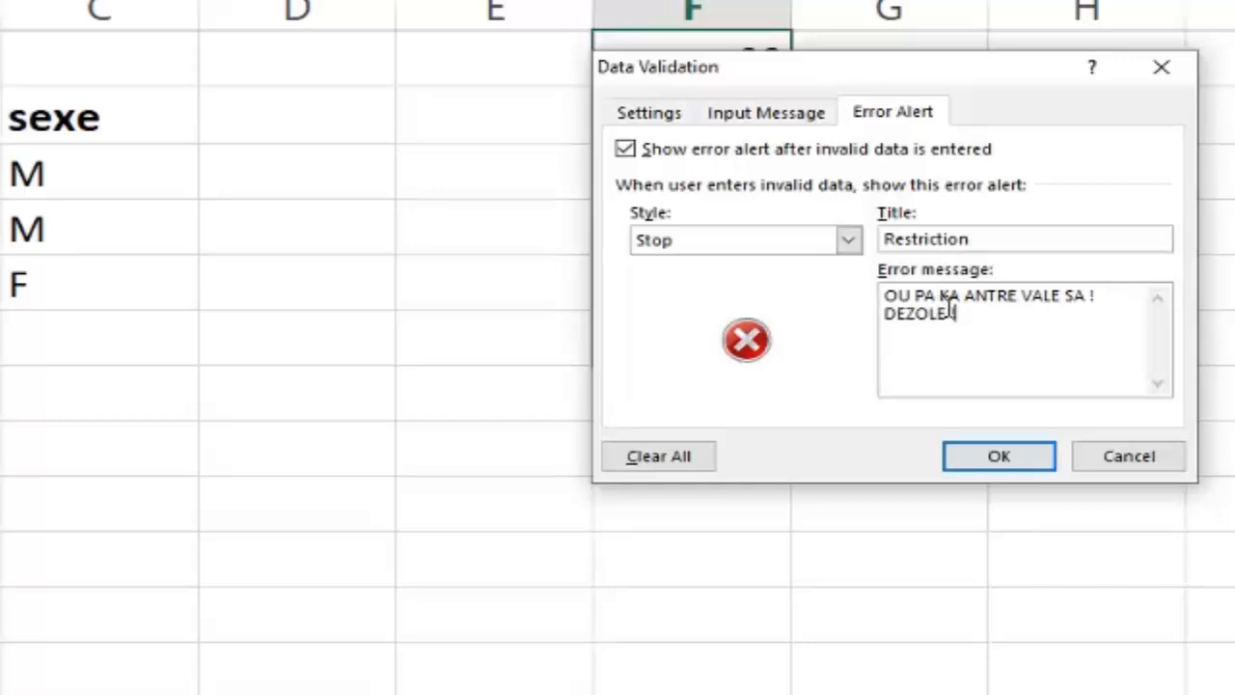
pyautogui.click(1015, 459)
pyautogui.click(1100, 405)
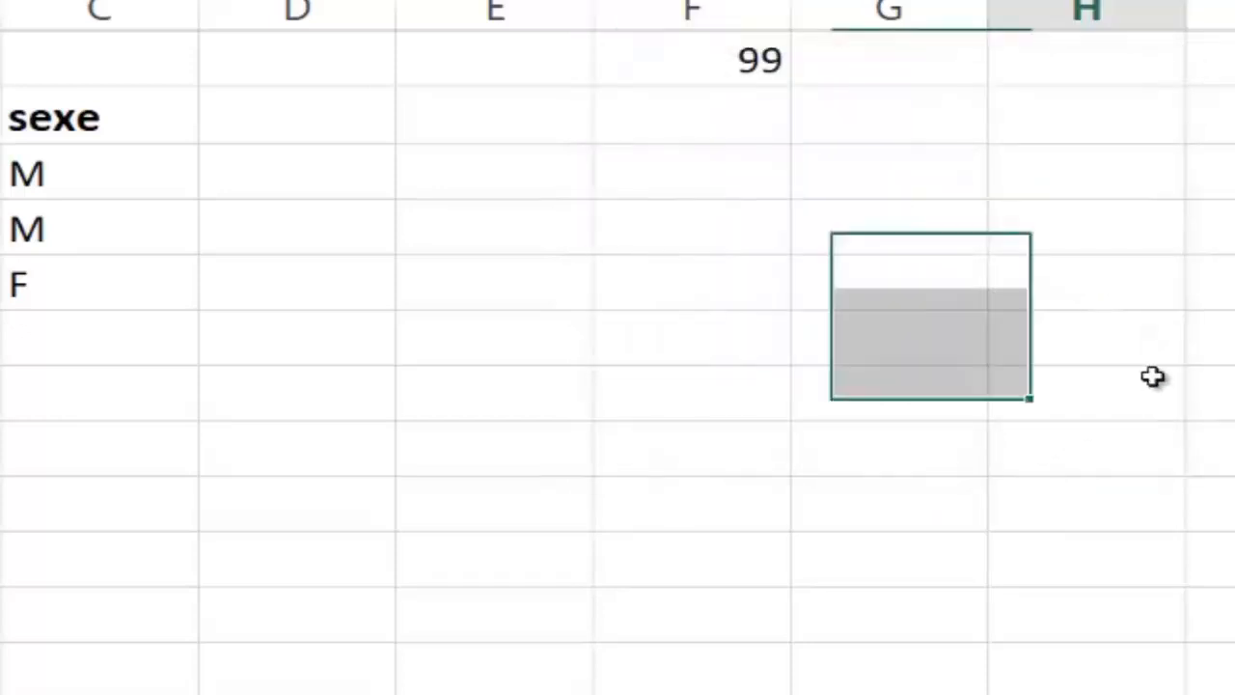
# Try to enter 0 in cell F1 to test the custom error alert, and cancel the entry.
pyautogui.click(683, 62)
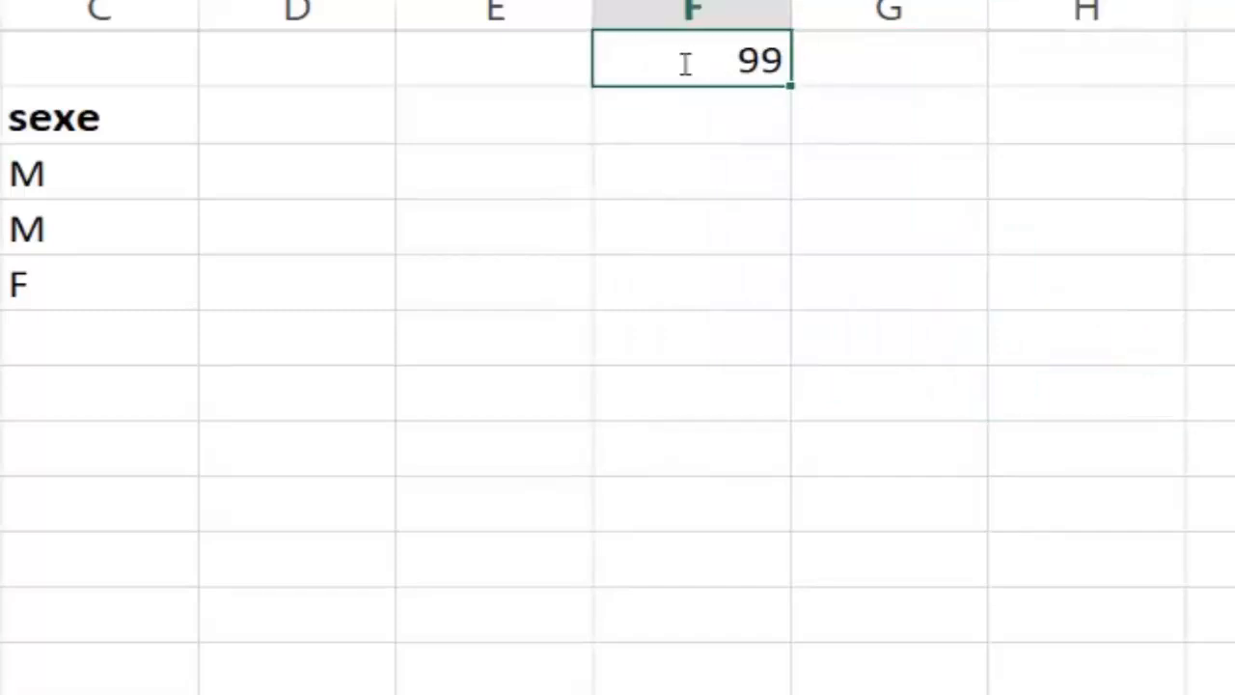
pyautogui.write('0')
pyautogui.press('Return')
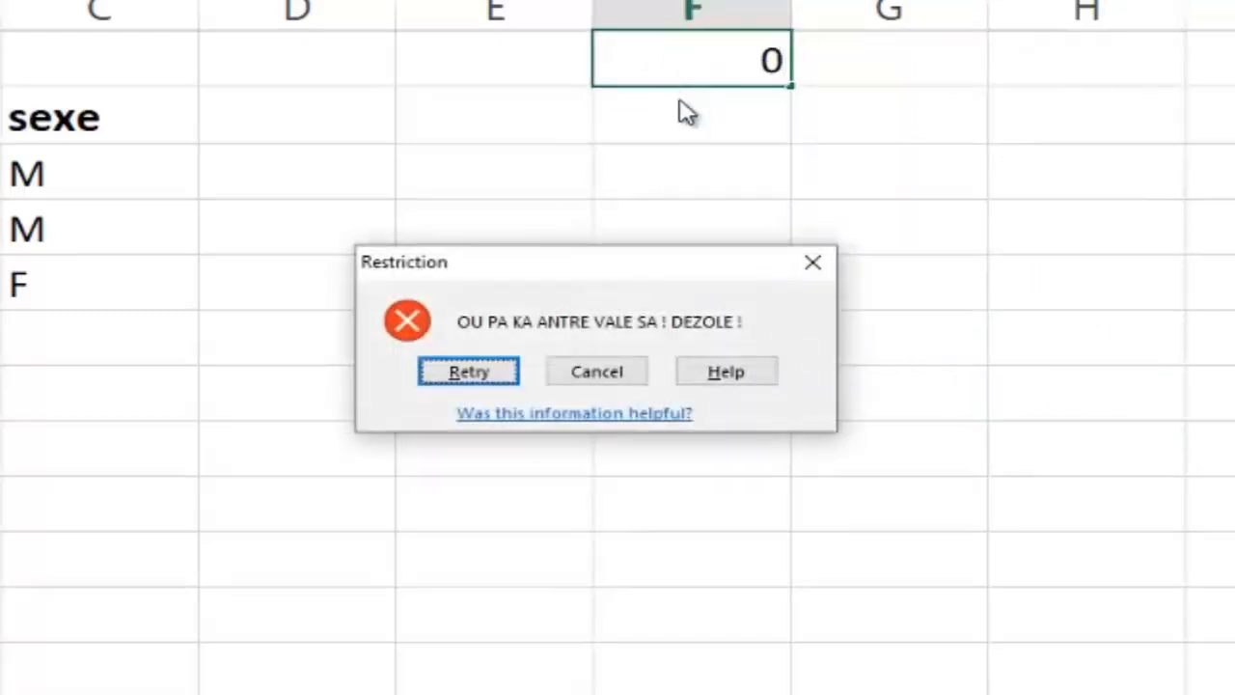
pyautogui.moveTo(471, 261); pyautogui.dragTo(350, 136)
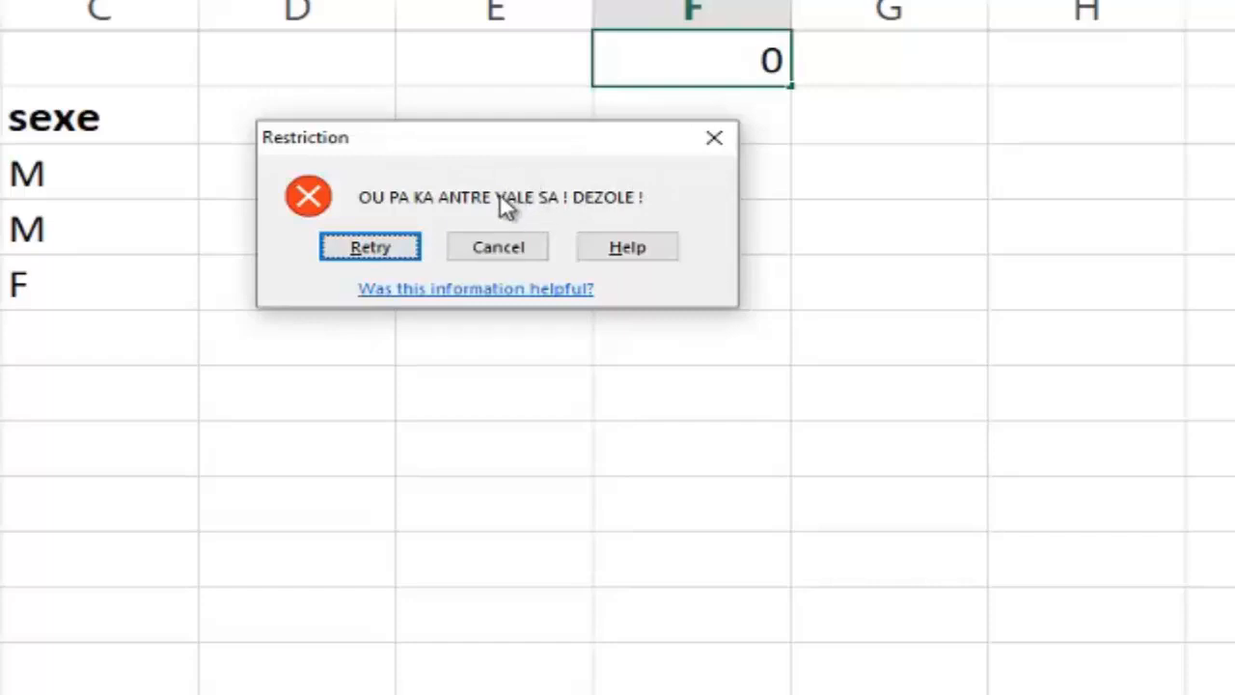
pyautogui.click(499, 248)
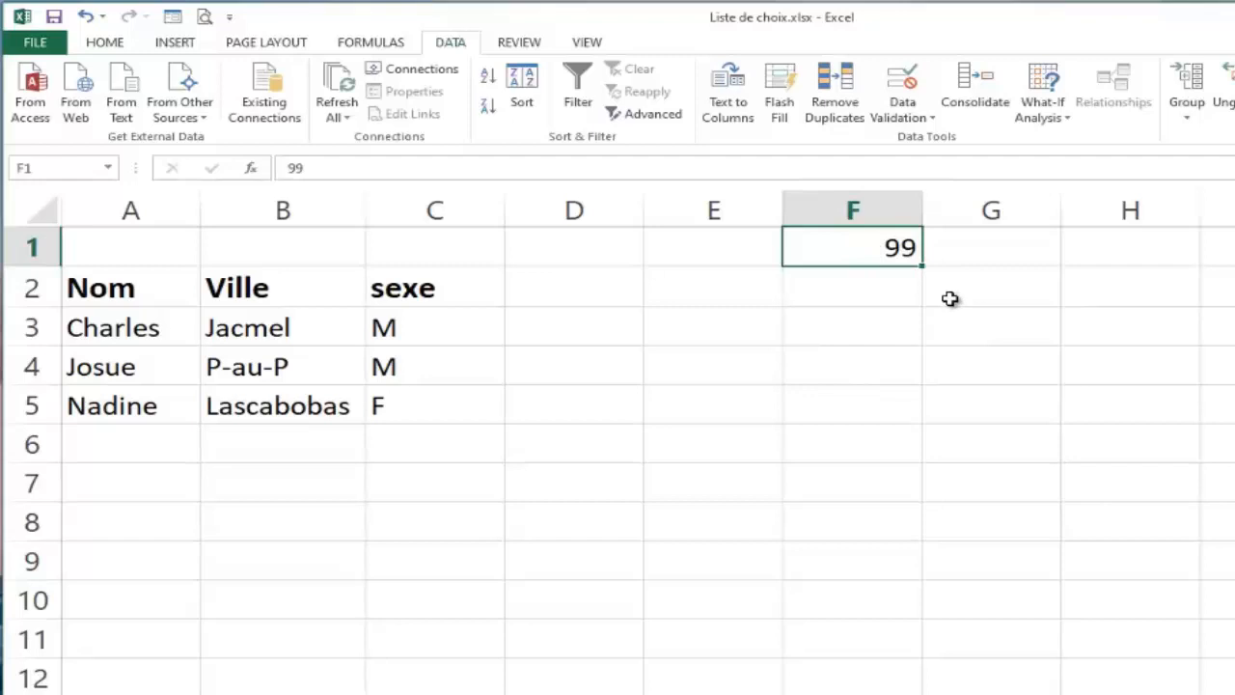
# Add a data validation rule to cells D1:D4 that allows only decimals between 1 and 10.
pyautogui.click(542, 493)
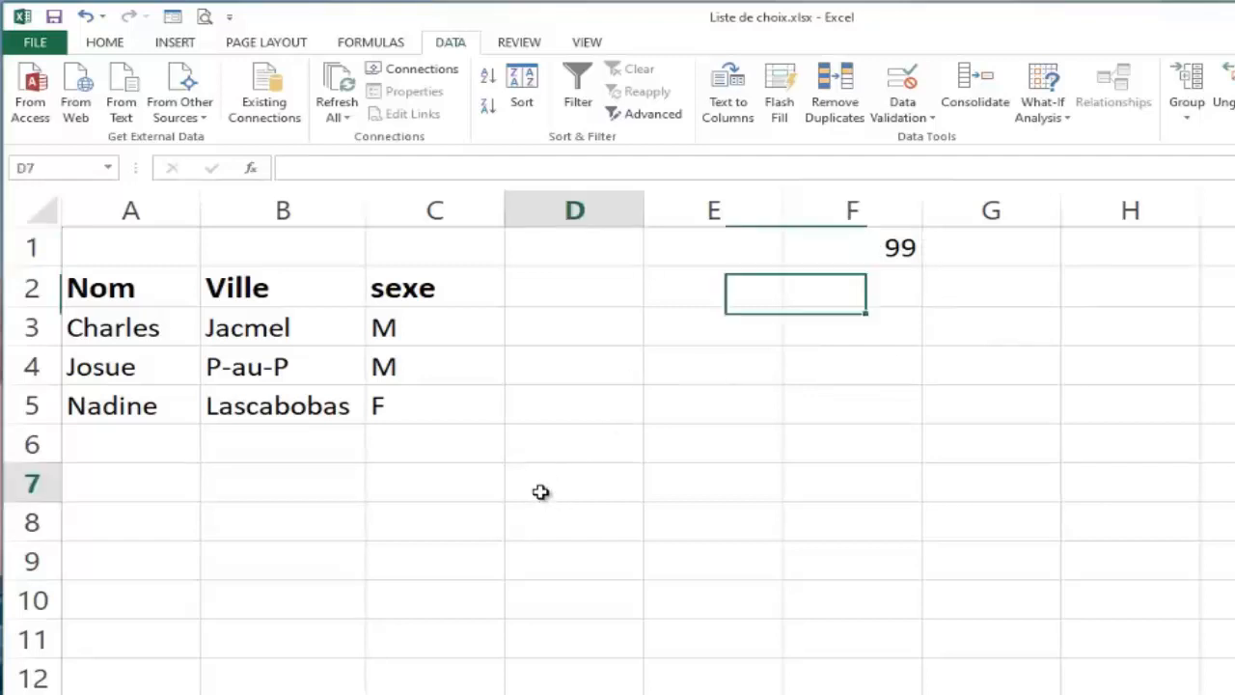
pyautogui.moveTo(560, 244); pyautogui.dragTo(566, 351)
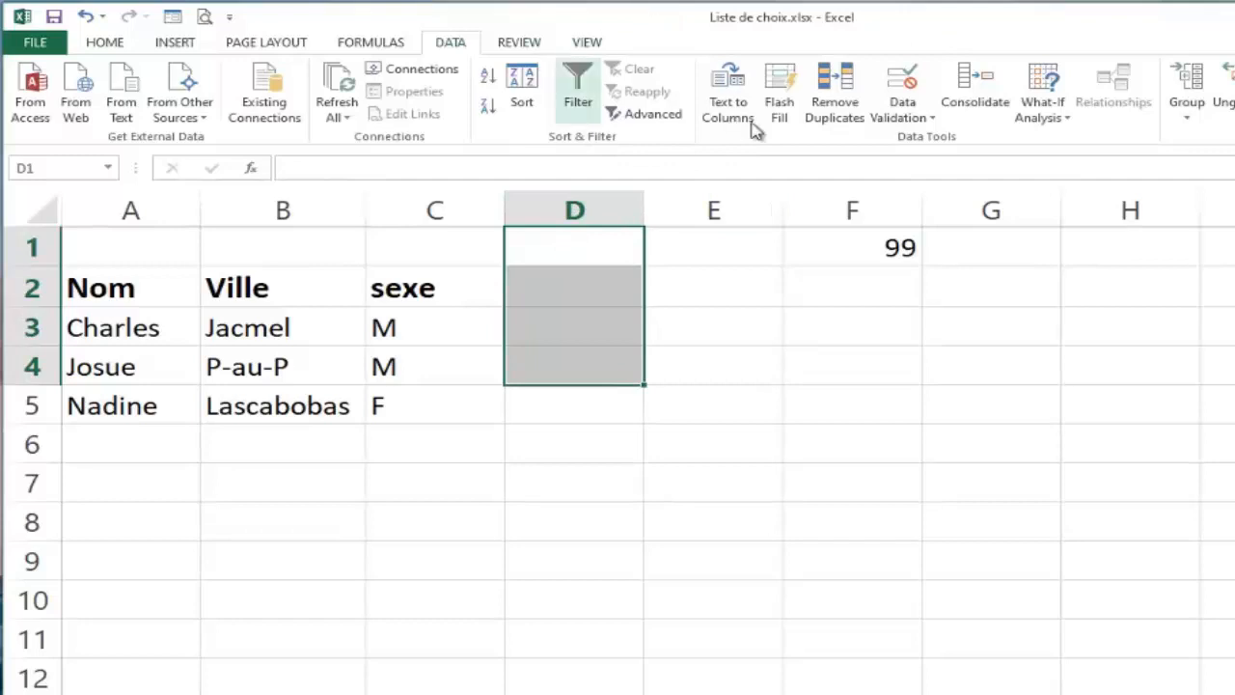
pyautogui.click(922, 116)
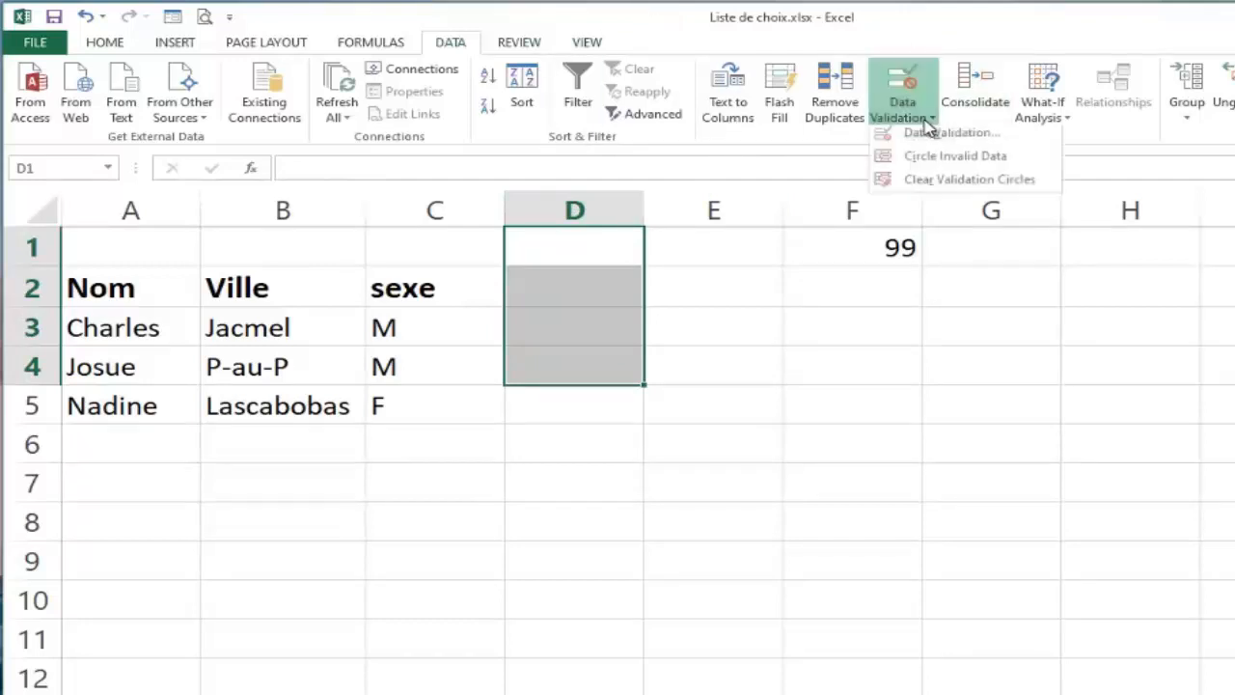
pyautogui.click(928, 140)
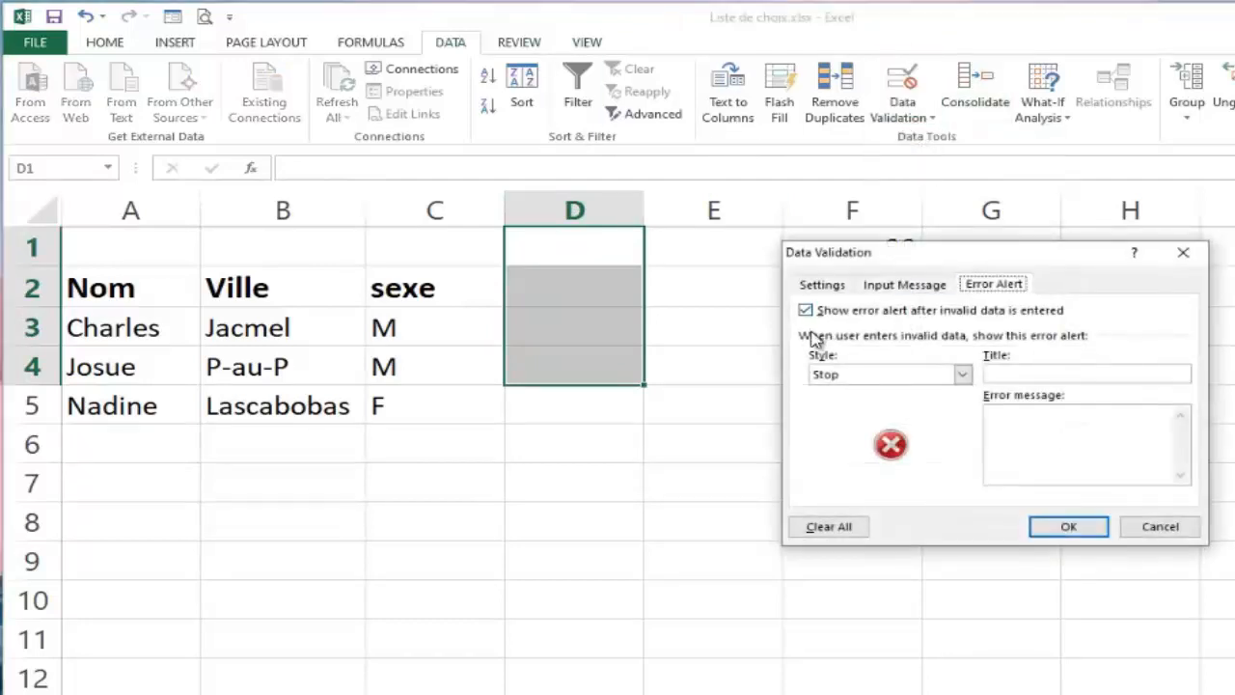
pyautogui.click(820, 286)
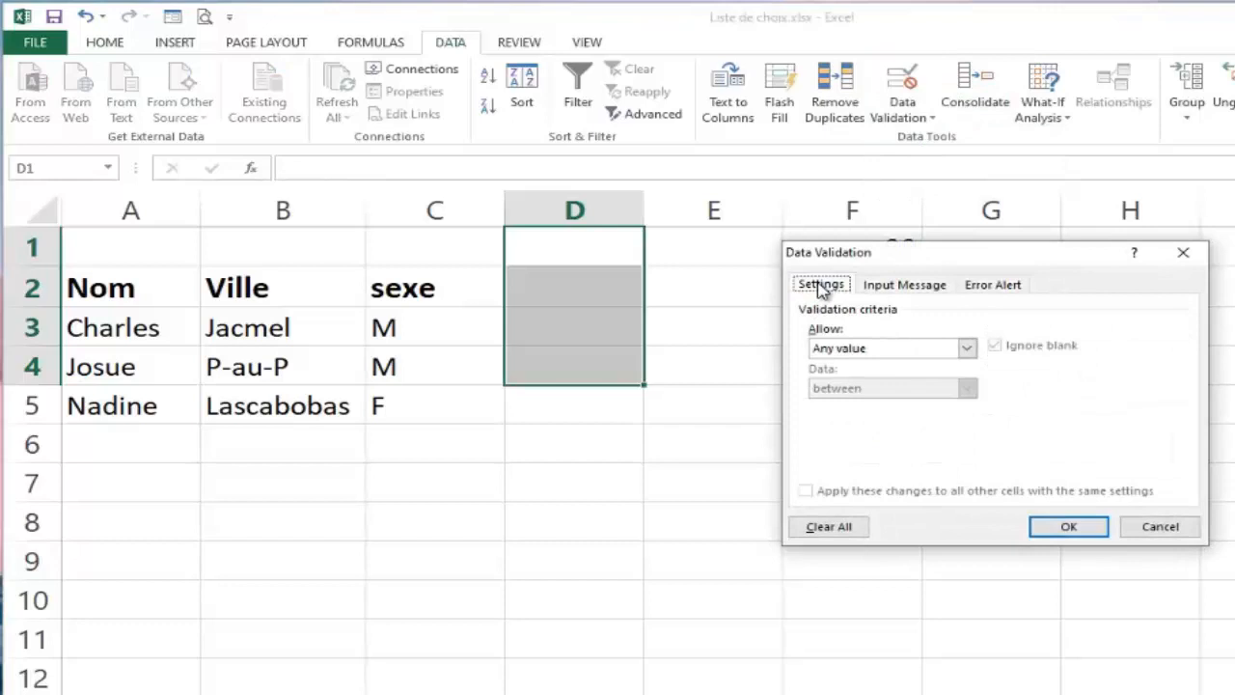
pyautogui.click(967, 349)
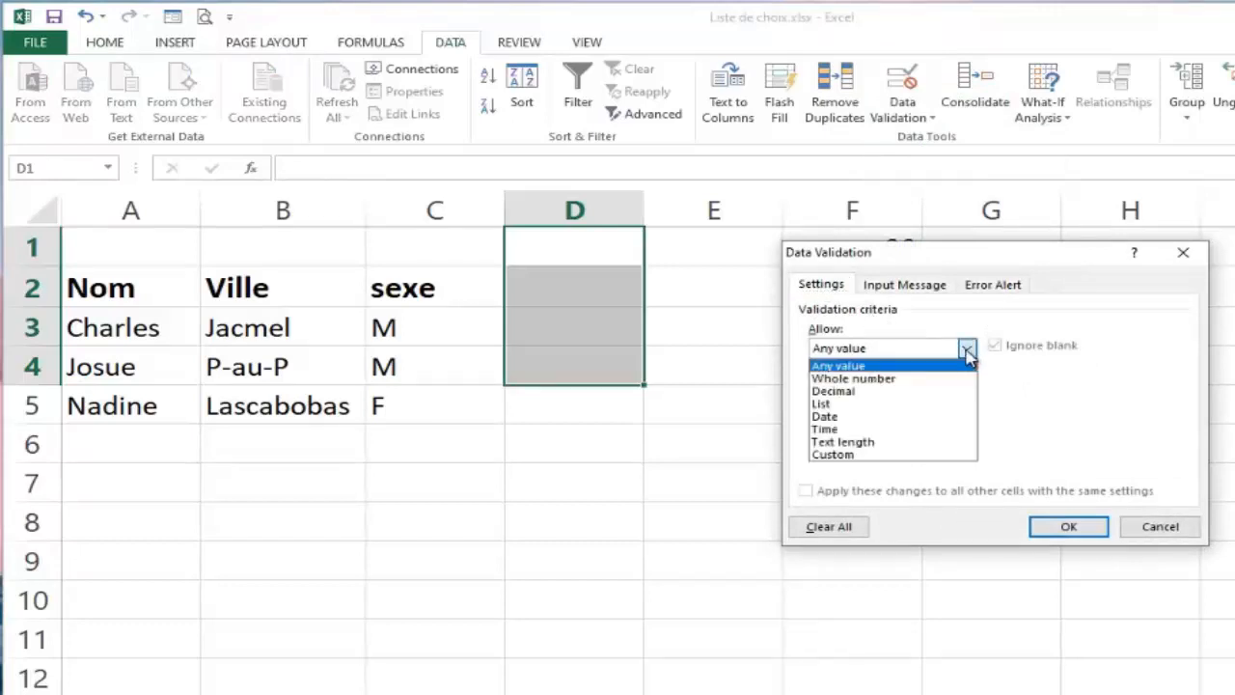
pyautogui.click(851, 395)
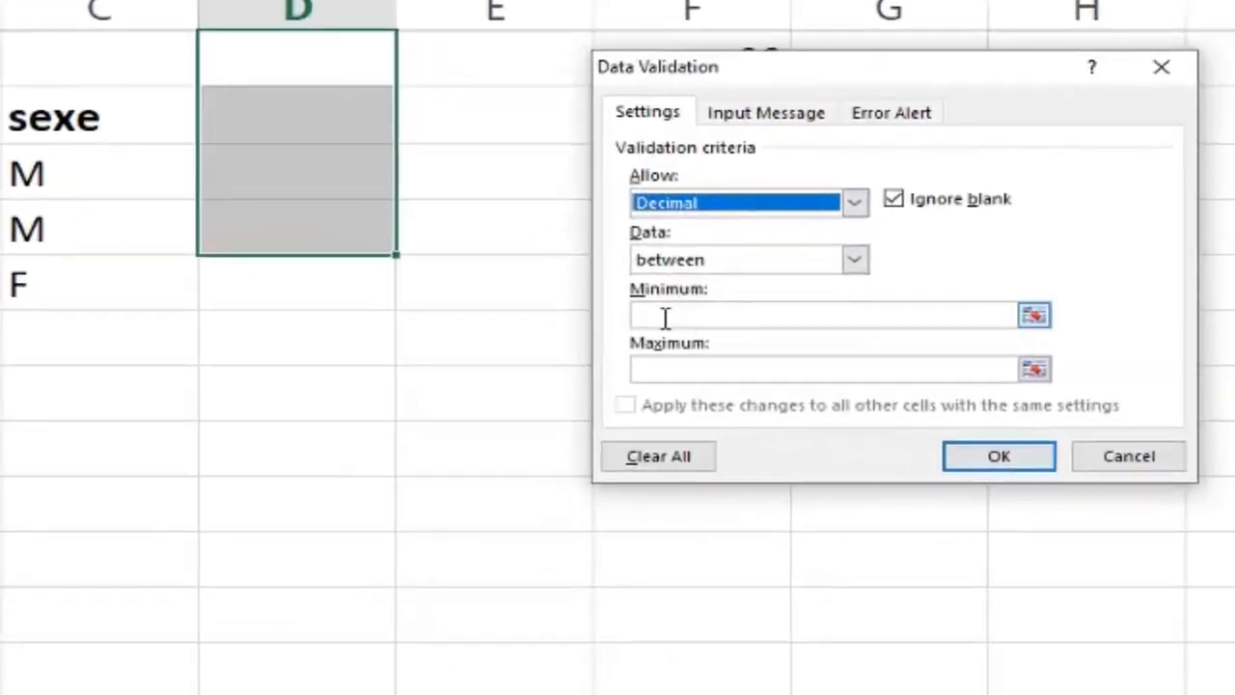
pyautogui.click(664, 317)
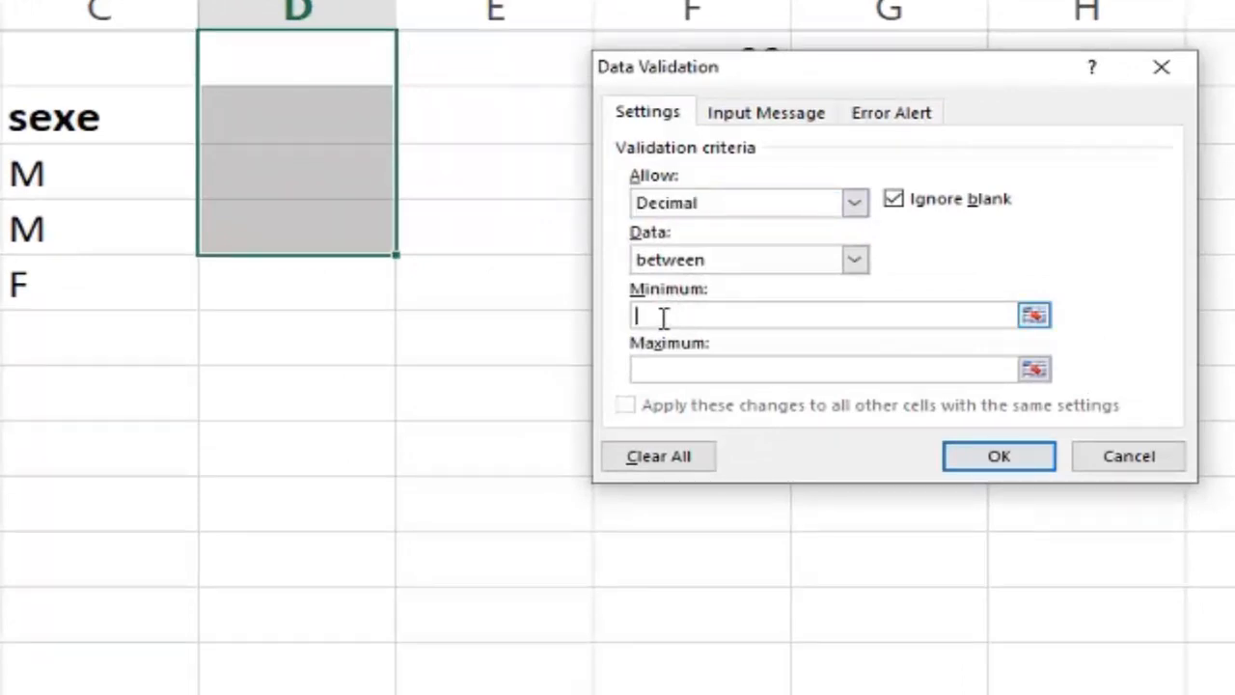
pyautogui.write('1')
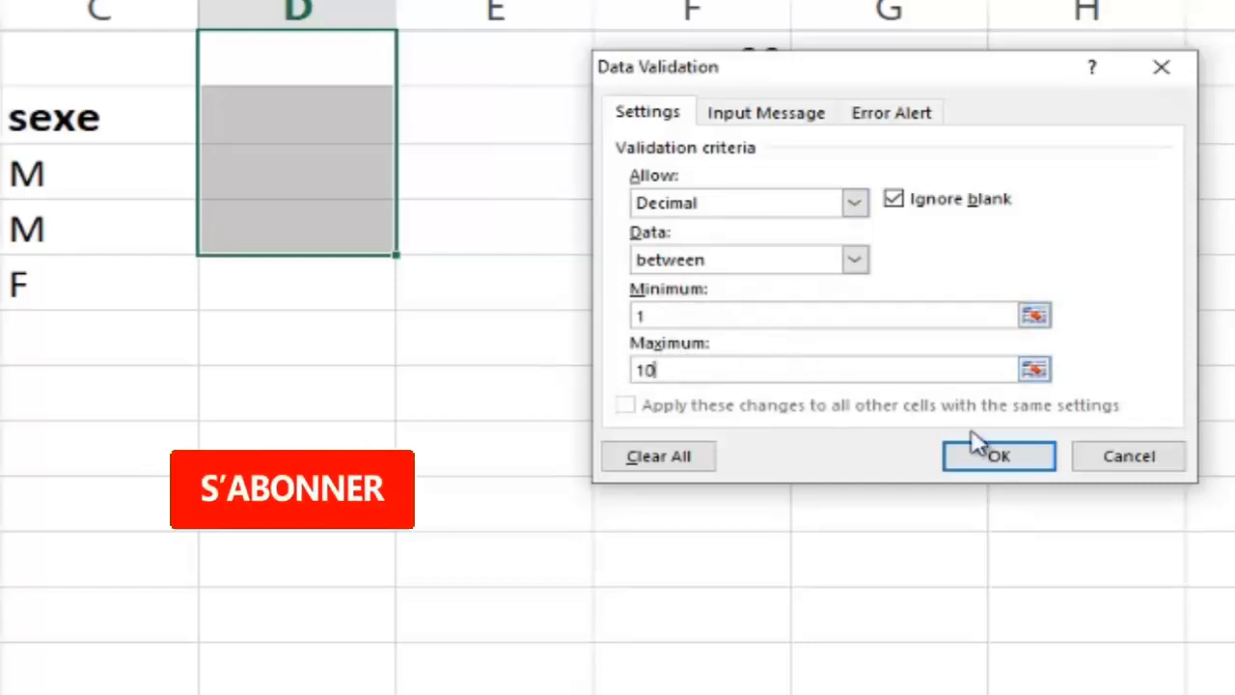
pyautogui.click(1028, 454)
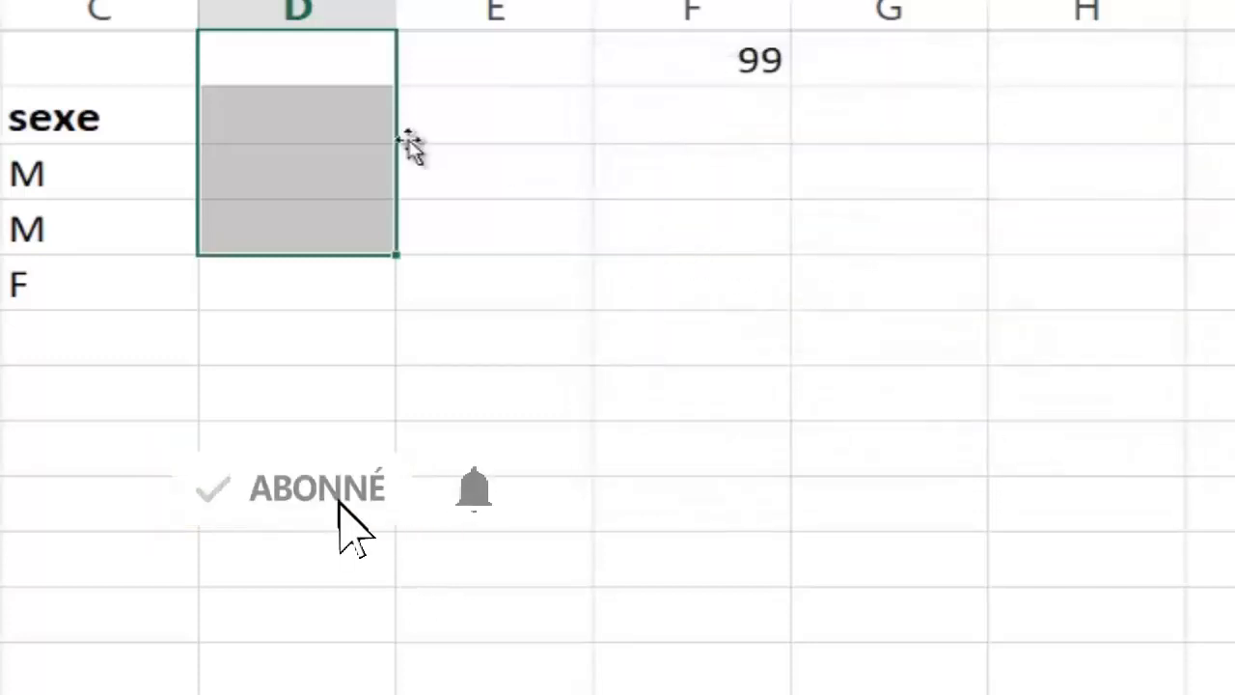
# Enter 1 in cell D1 as a value within the allowed range.
pyautogui.click(290, 53)
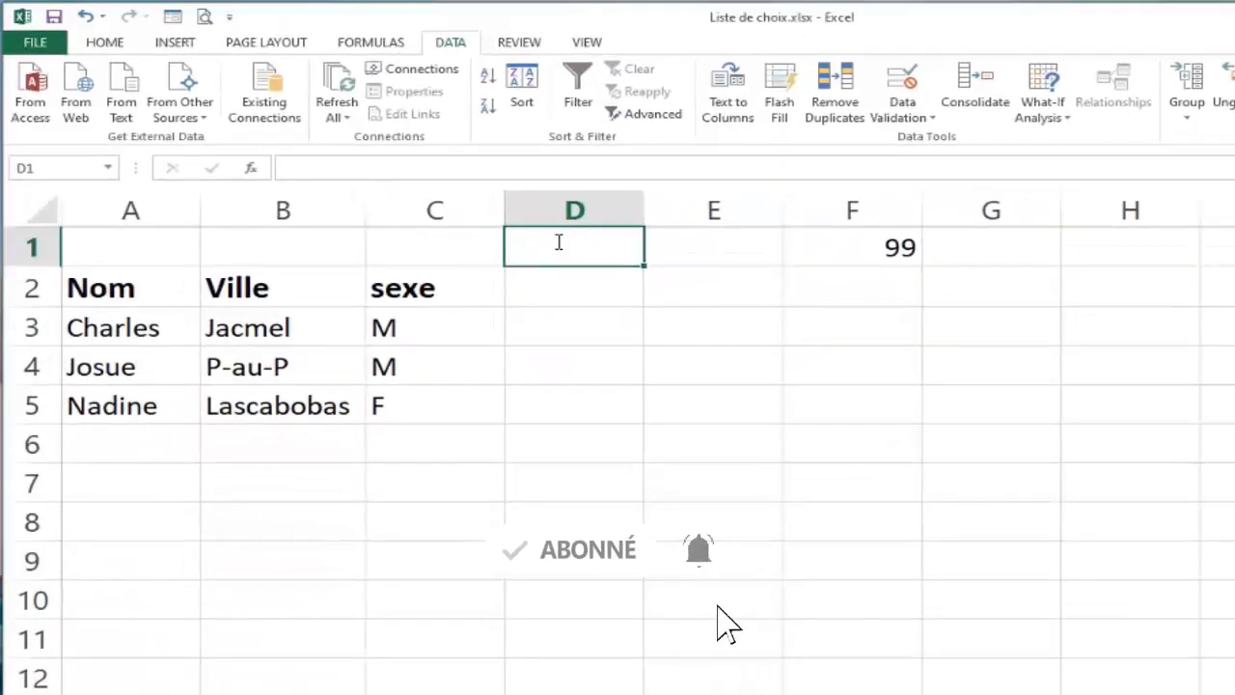
pyautogui.write('1')
pyautogui.press('Return')
# Try to change the value in cell D1 to 12, and cancel the entry.
pyautogui.click(560, 242)
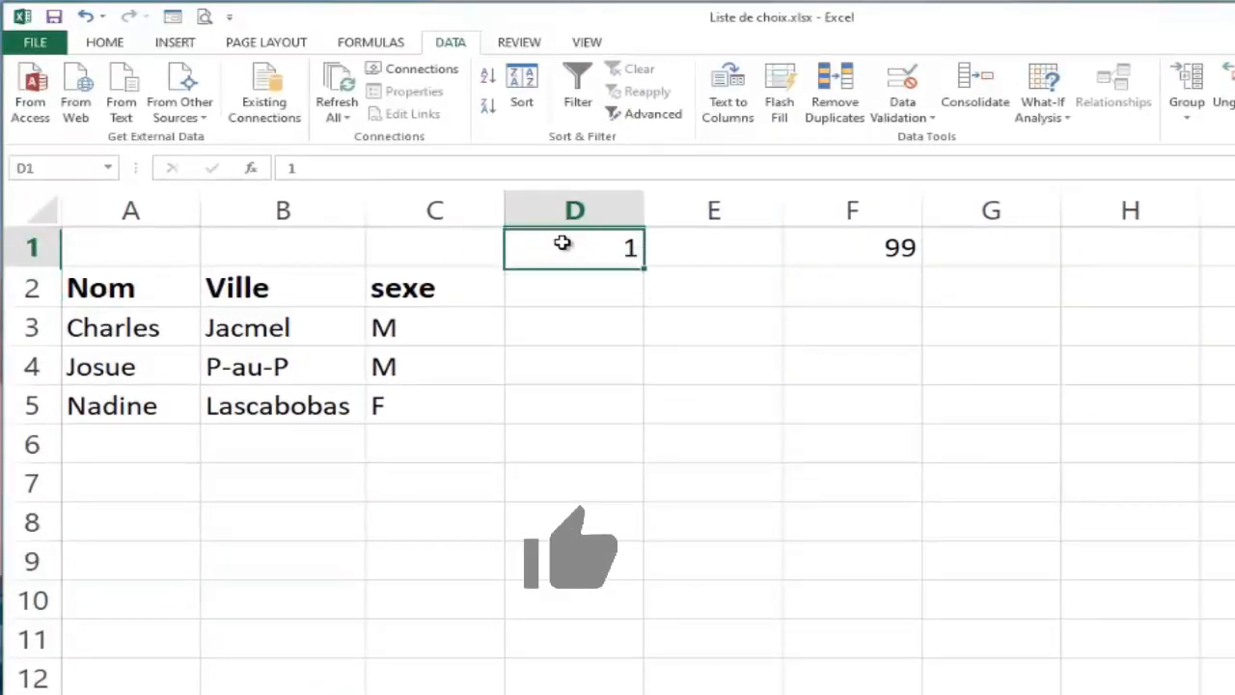
pyautogui.doubleClick(564, 244)
pyautogui.write('2')
pyautogui.press('Return')
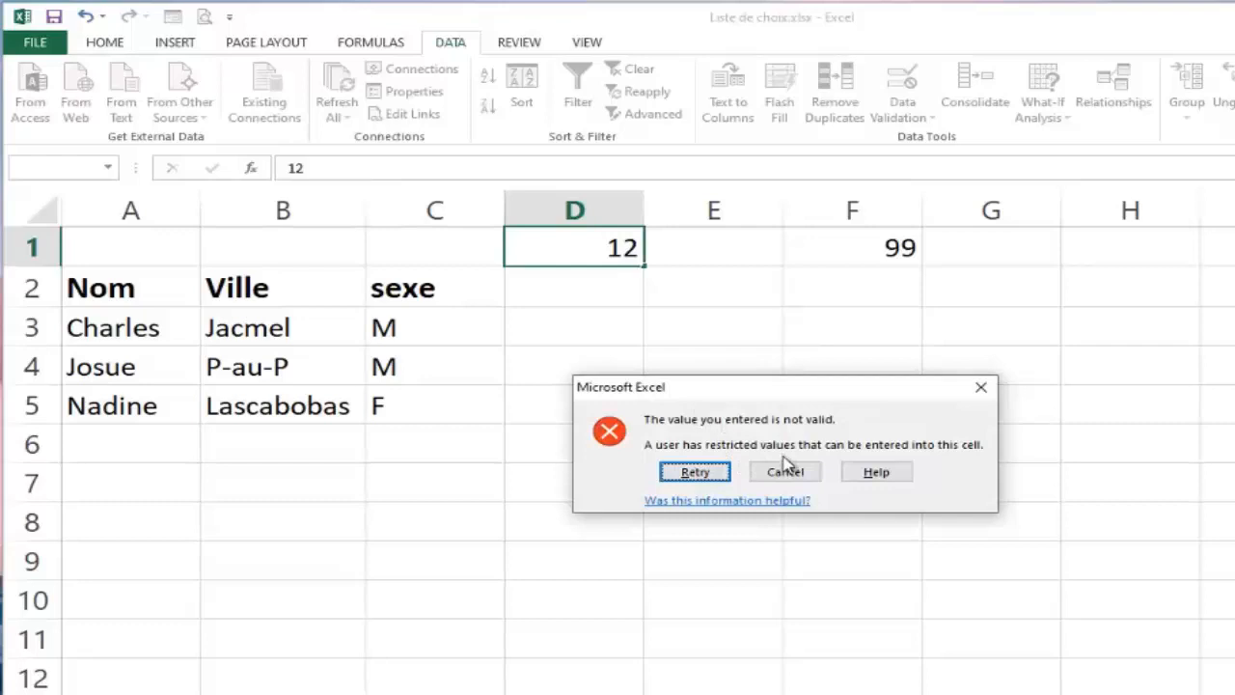
pyautogui.click(786, 472)
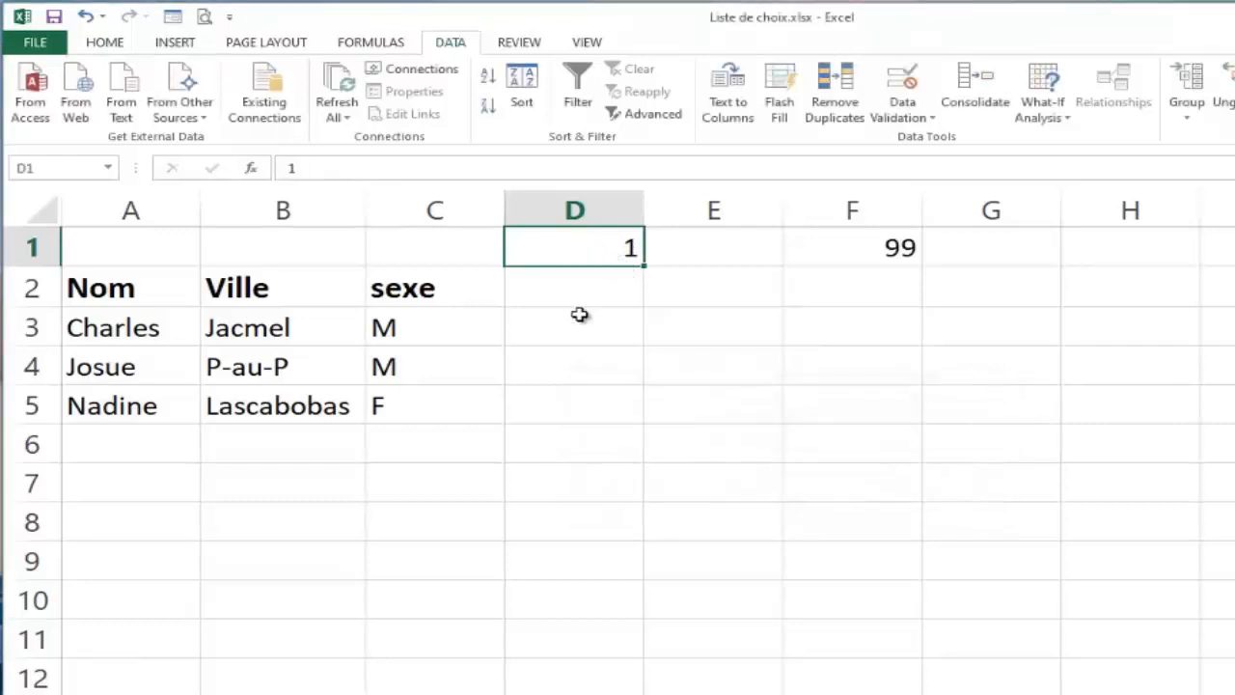
# Reopen the data validation rule for cells D1:D4 and set its input message title to Restriction.
pyautogui.click(584, 309)
pyautogui.click(574, 250)
pyautogui.moveTo(591, 250); pyautogui.dragTo(591, 364)
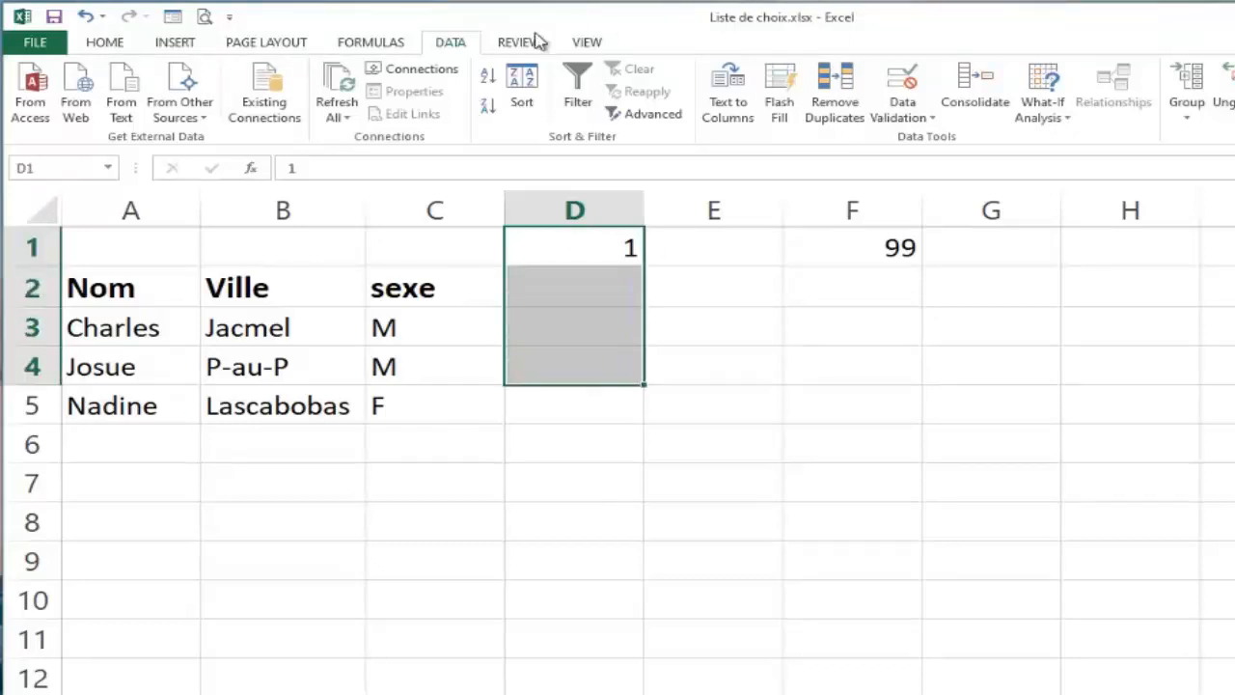
pyautogui.click(928, 122)
pyautogui.click(930, 138)
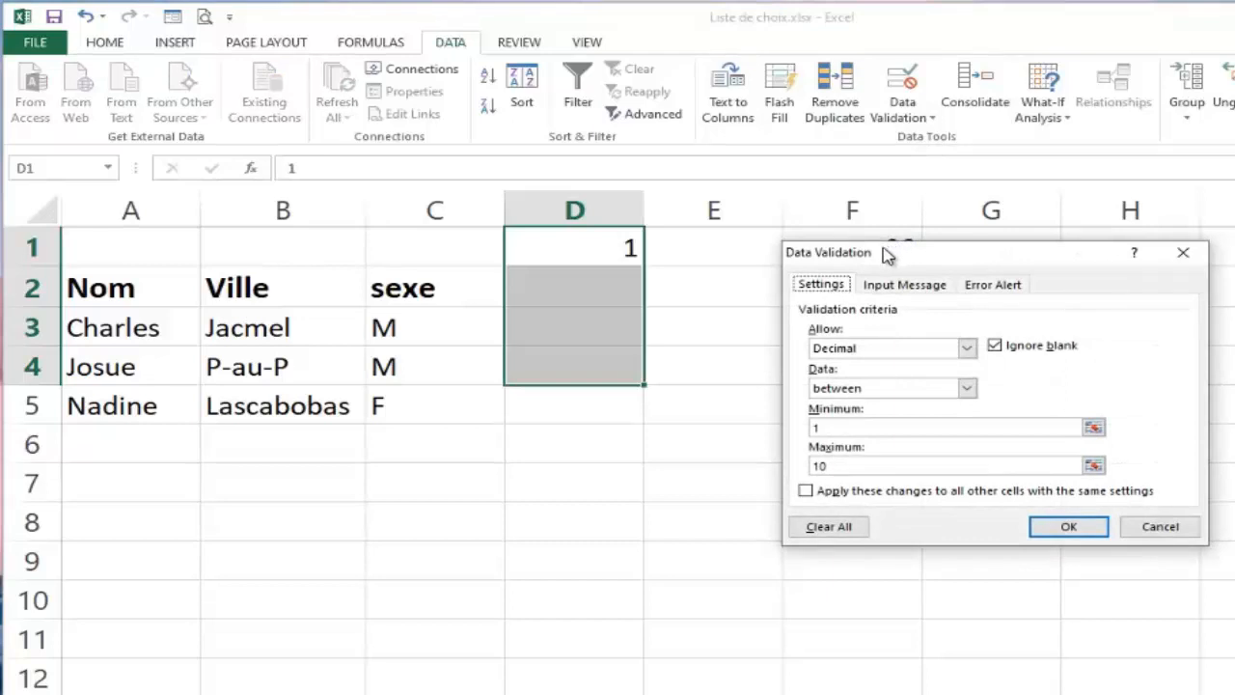
pyautogui.moveTo(887, 254); pyautogui.dragTo(861, 221)
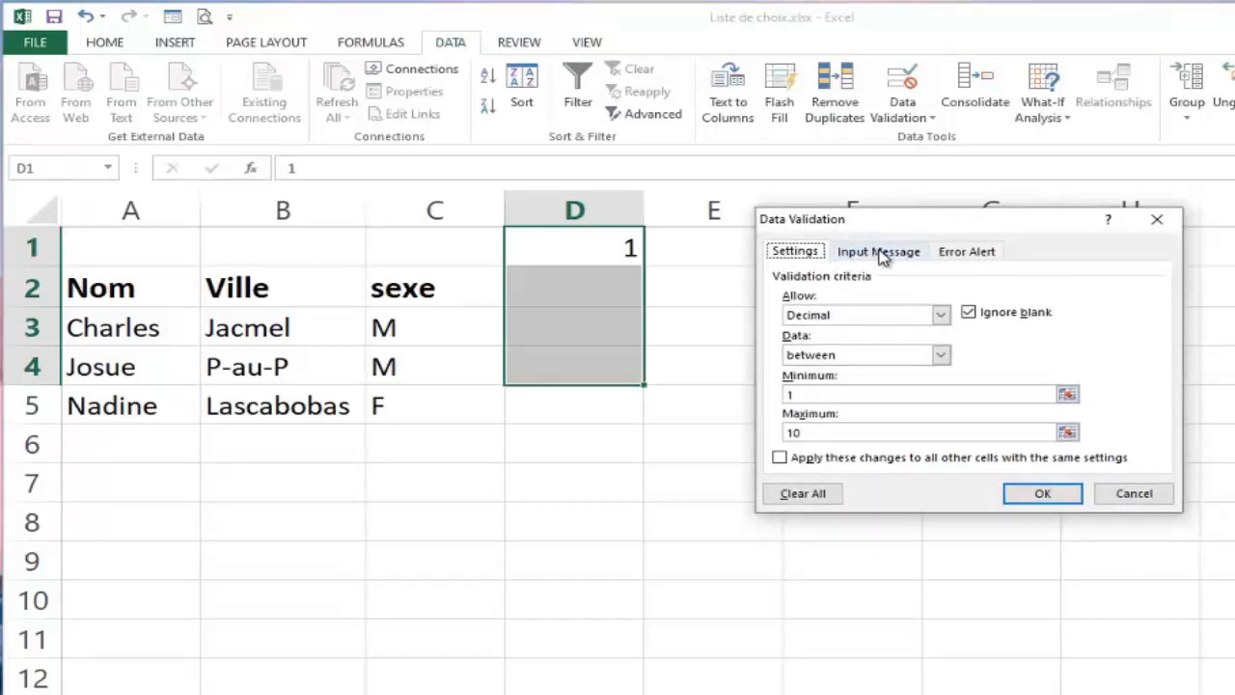
pyautogui.click(890, 257)
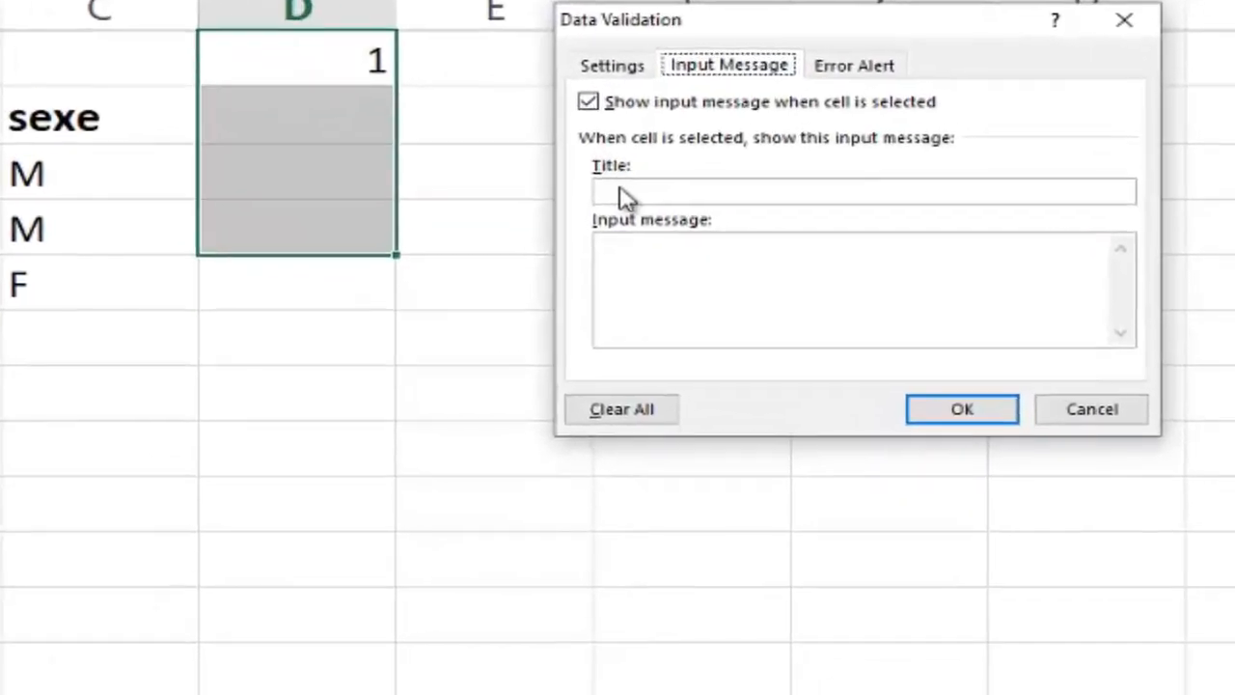
pyautogui.click(804, 338)
pyautogui.write('rES')
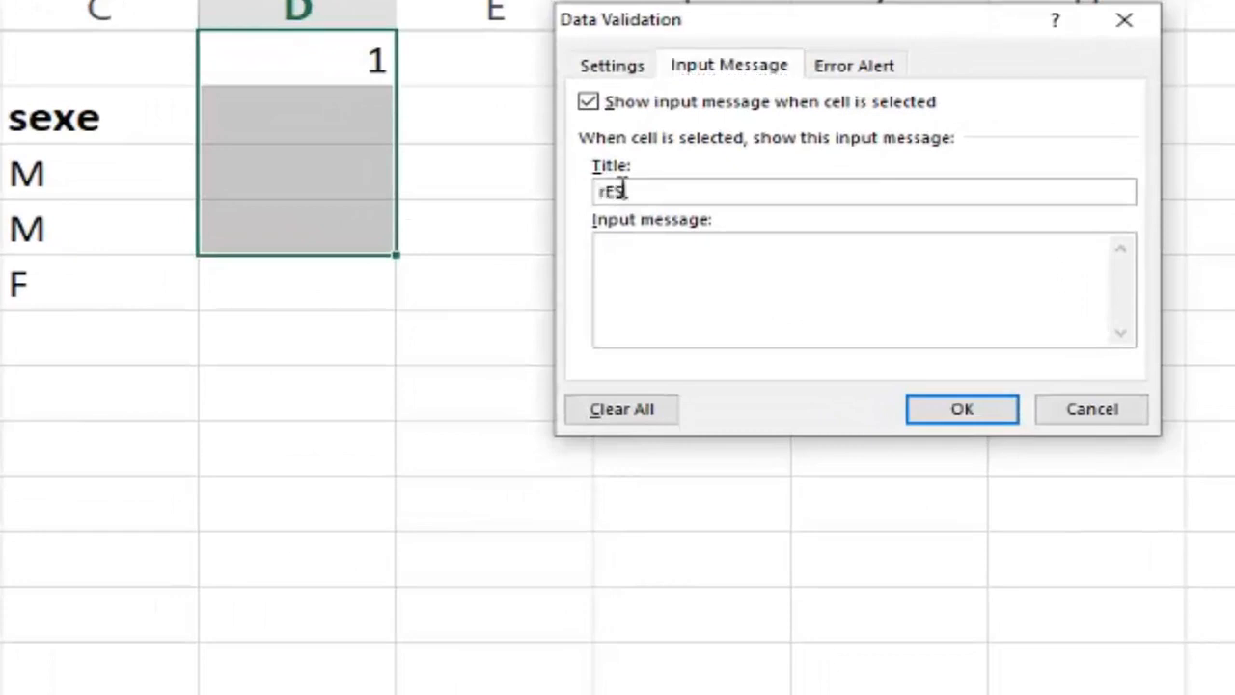
pyautogui.press('BackSpace')
pyautogui.press('BackSpace')
pyautogui.write('estriction')
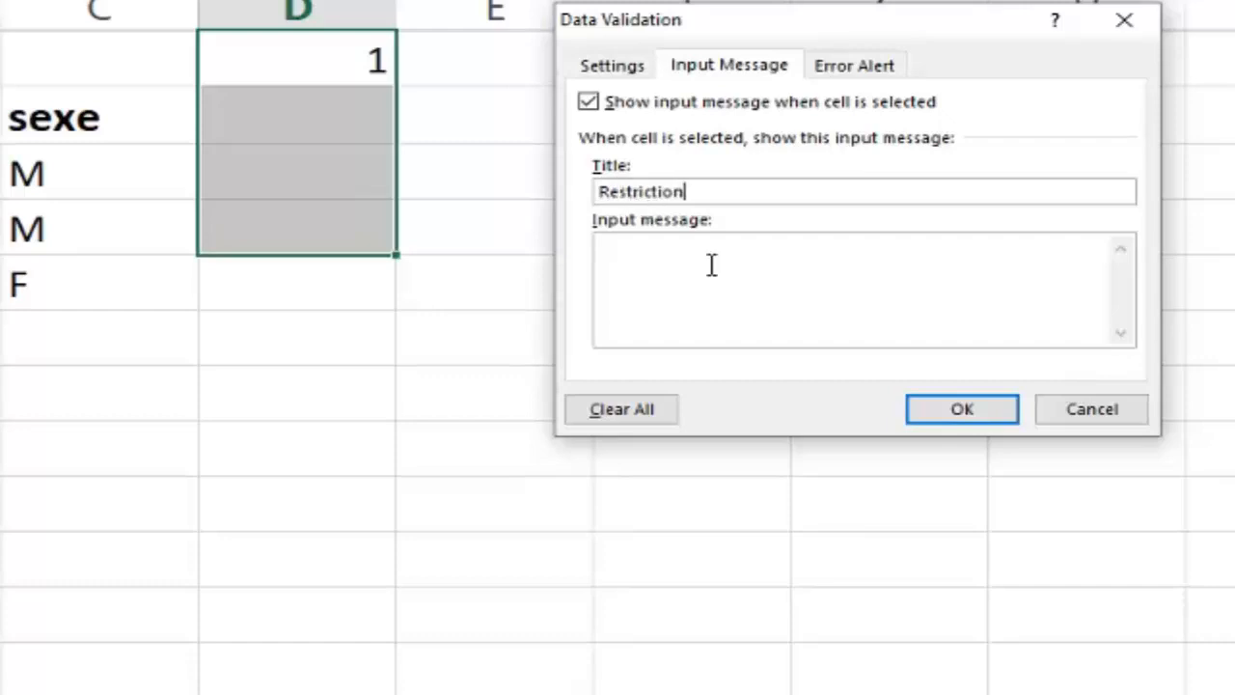
# Set the input message text to "OU PA ANTRE YON VALE KI PA ANT 1 AK 10" and apply the rule.
pyautogui.click(643, 258)
pyautogui.write('Ou PA ANTRE YON VALE KI PA ANT')
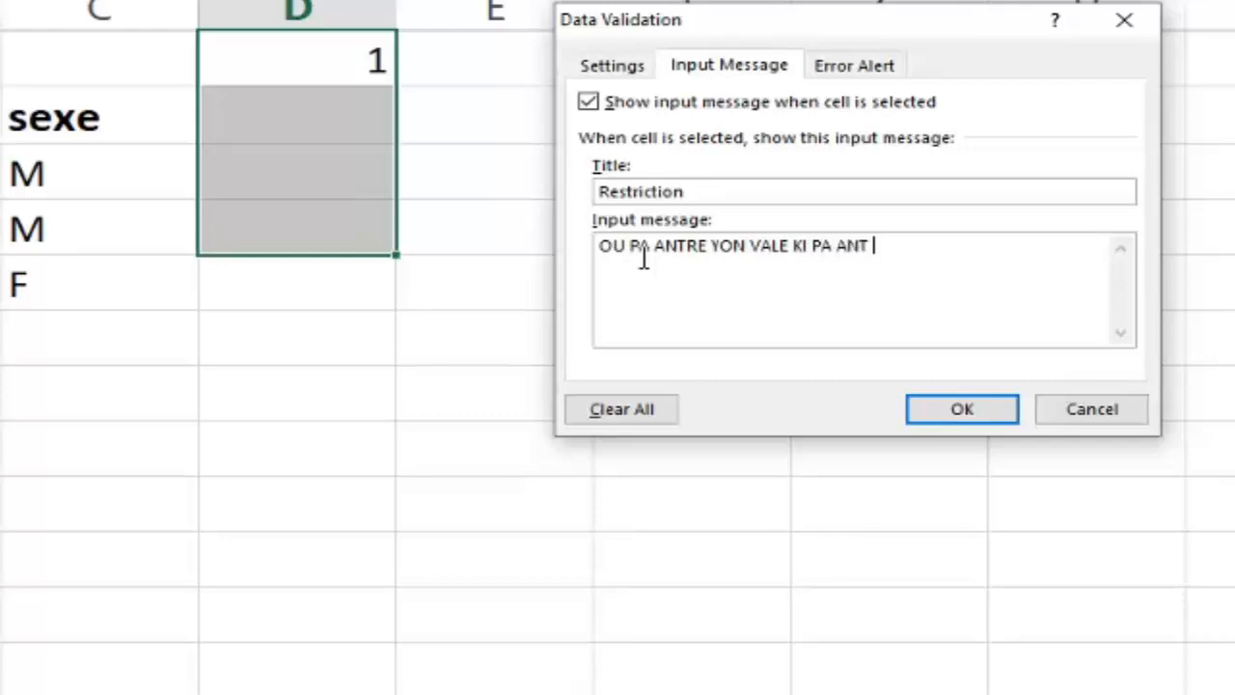
pyautogui.write('1 AK 10')
pyautogui.click(973, 410)
# Select cells D1 and D2 in turn to check the input message of the restricted cells.
pyautogui.click(772, 439)
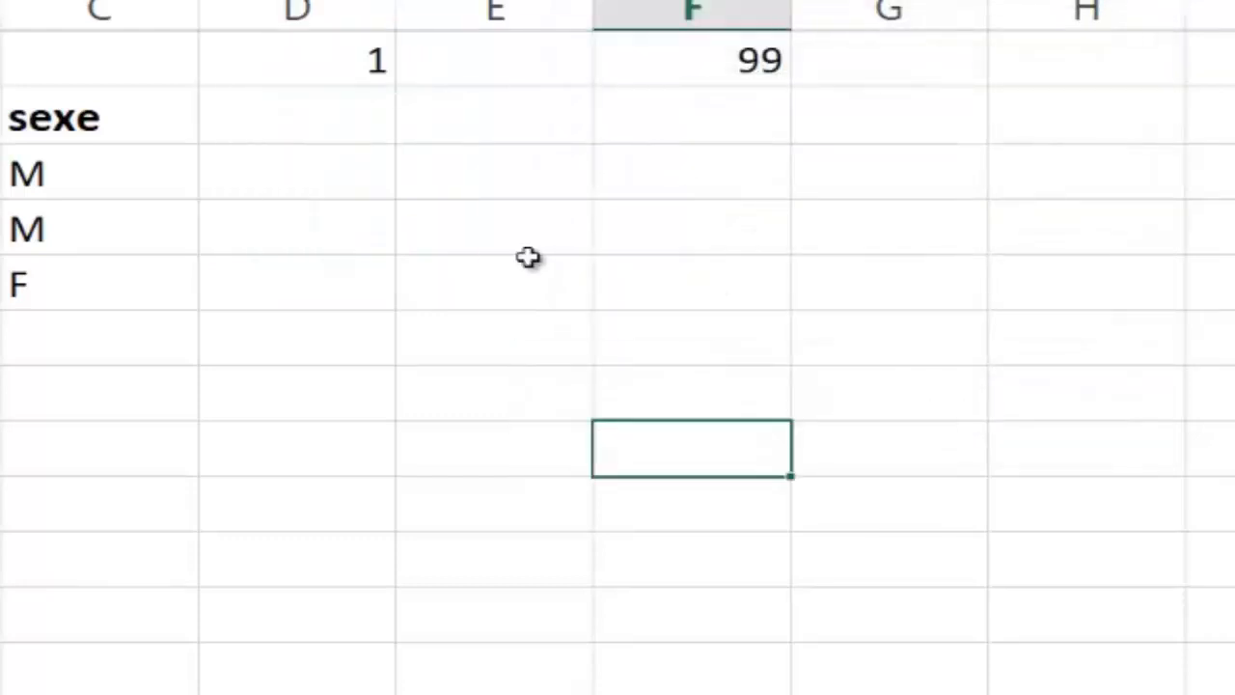
pyautogui.click(307, 66)
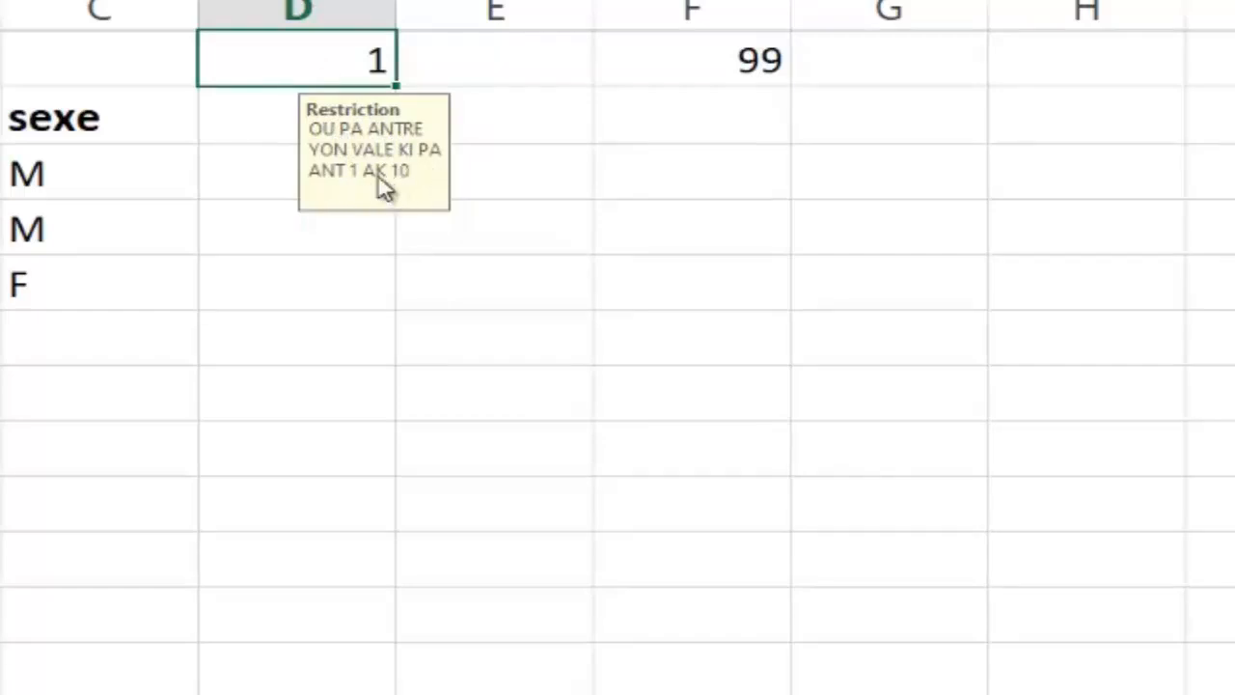
pyautogui.click(242, 119)
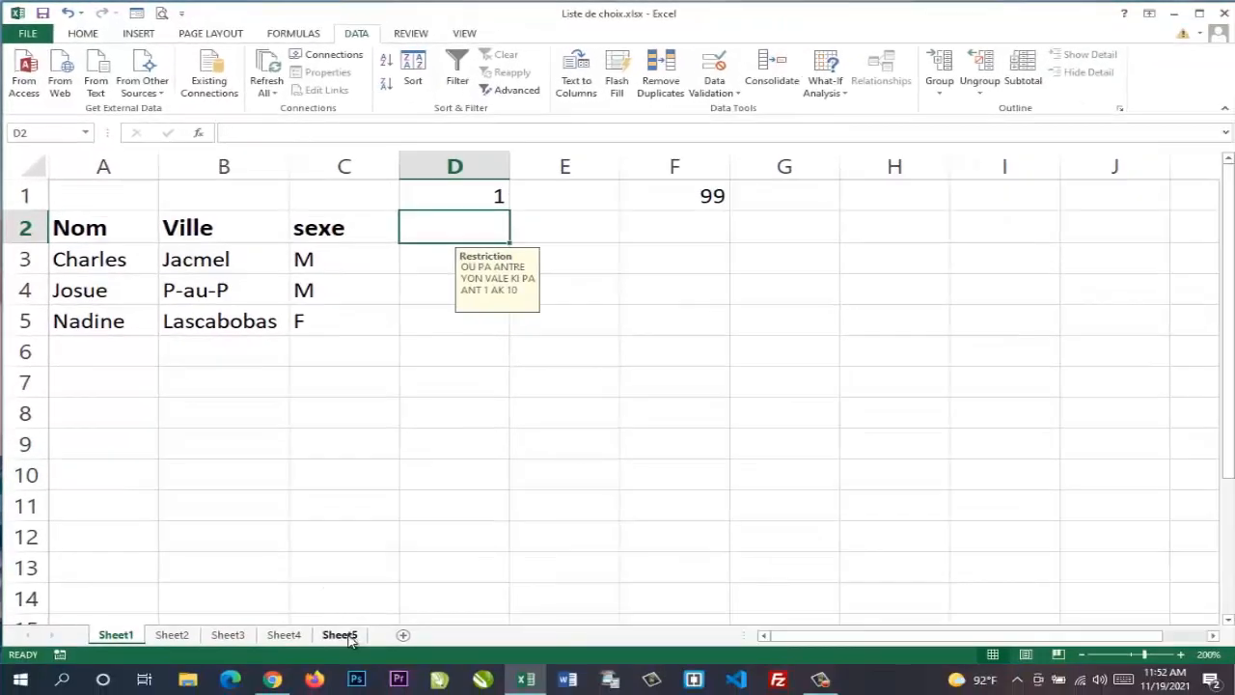
# Switch to Sheet5 and select the first unit price in the article table, cell B2.
pyautogui.click(340, 635)
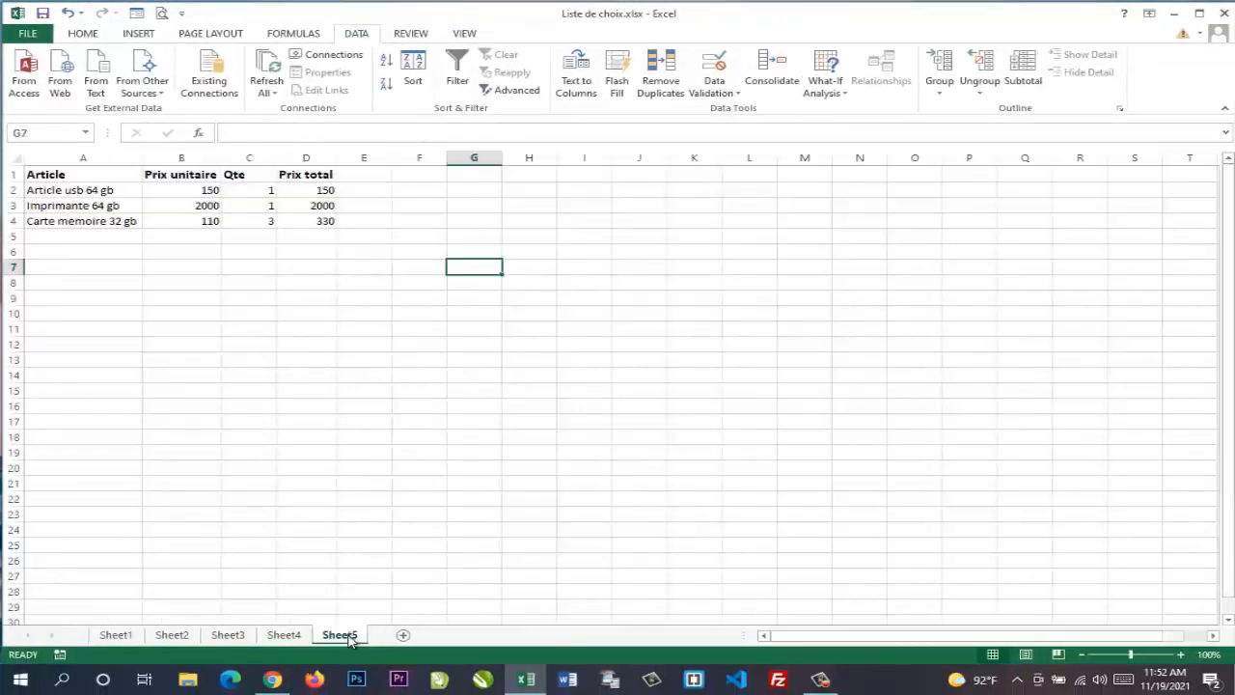
pyautogui.click(1180, 654)
pyautogui.click(1180, 654)
pyautogui.click(1180, 654)
pyautogui.click(1180, 654)
pyautogui.click(1180, 654)
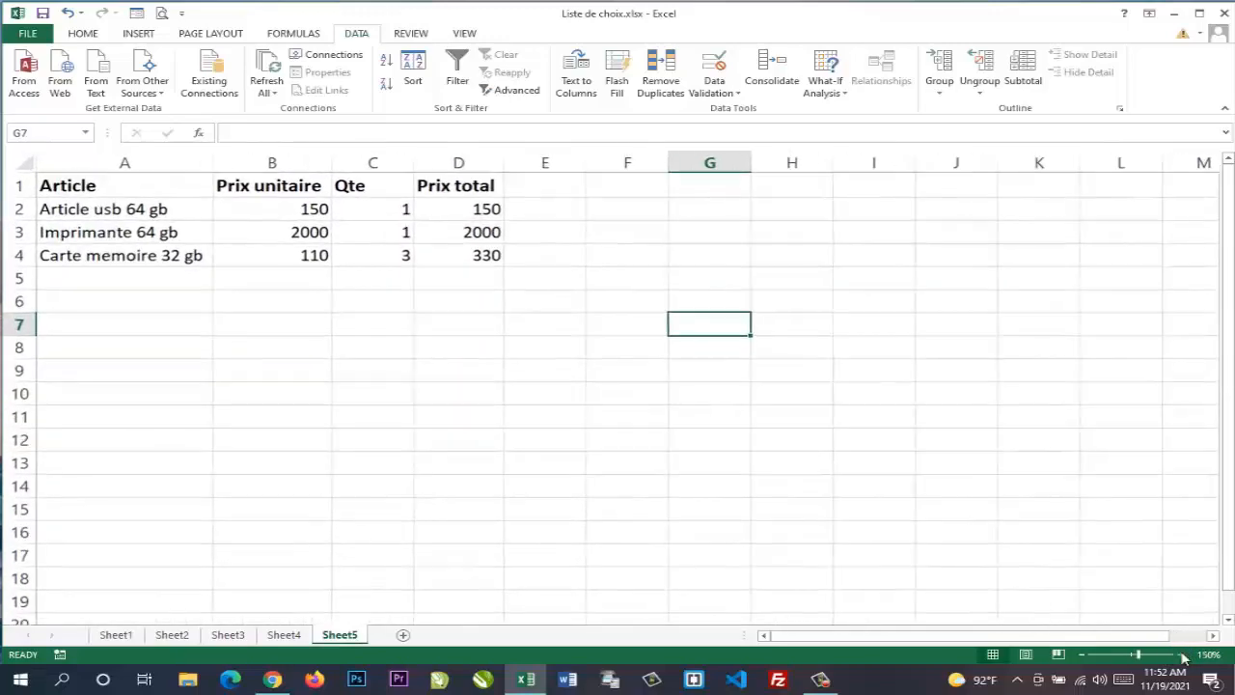
pyautogui.click(294, 206)
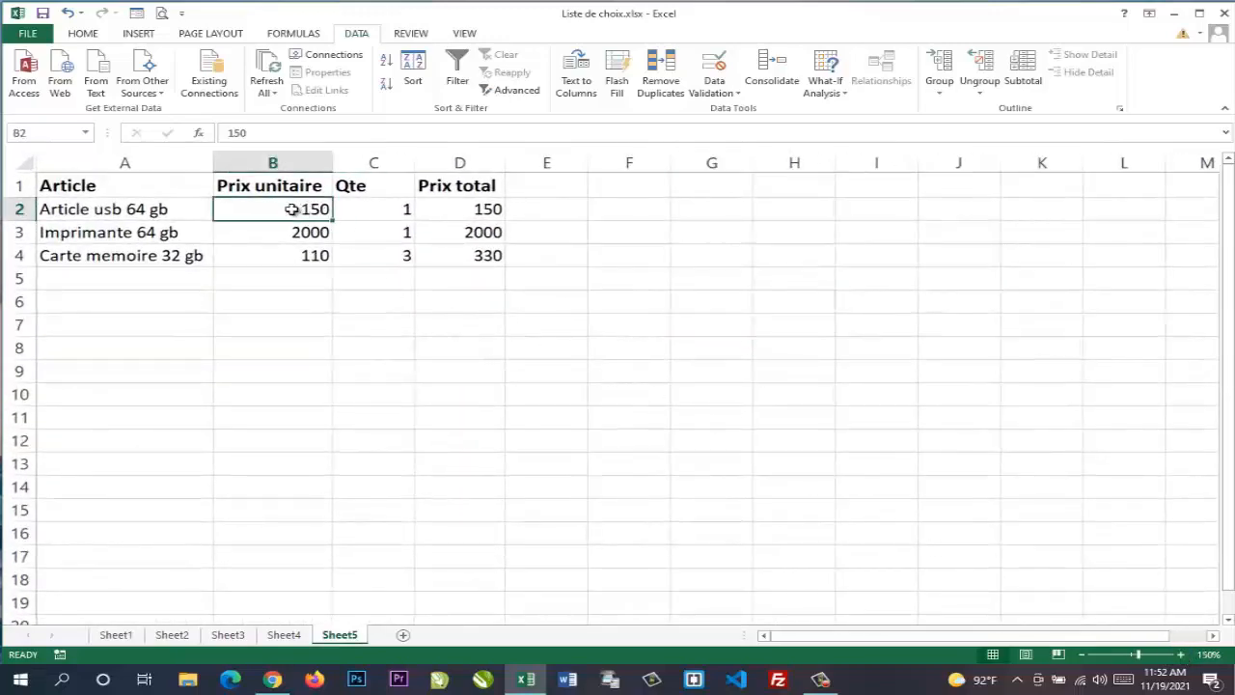
# Clear the total prices in cells D2:D4 of the article table.
pyautogui.click(88, 35)
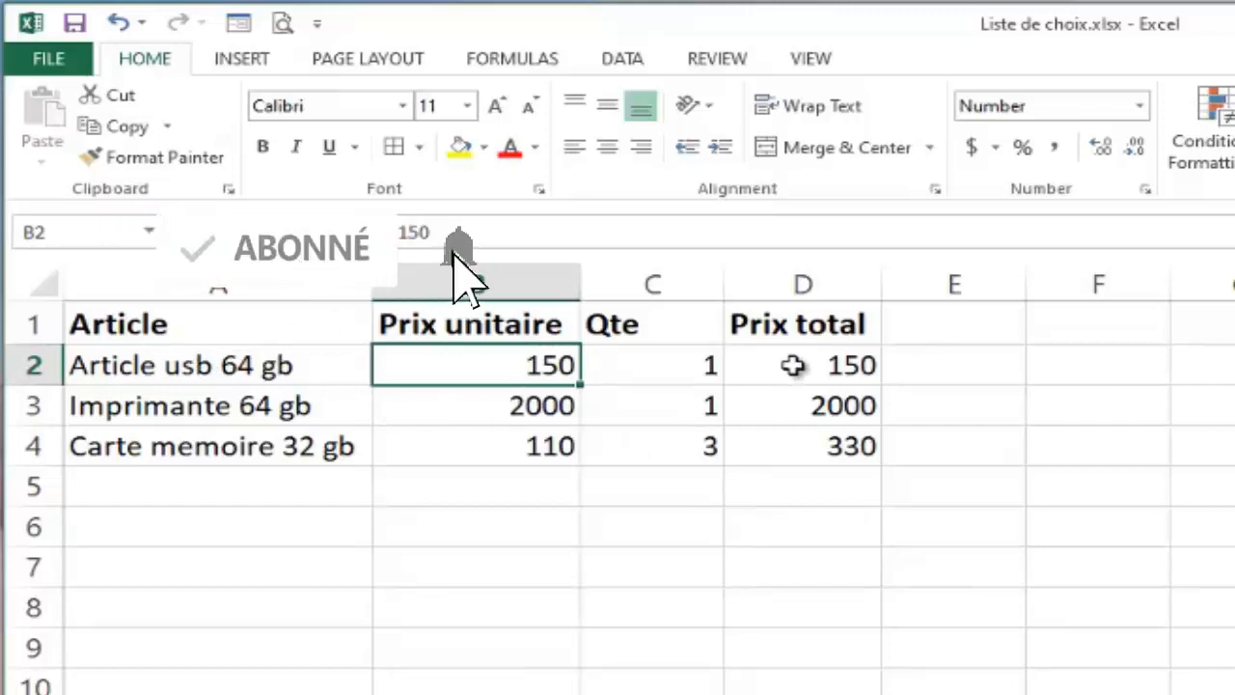
pyautogui.moveTo(792, 365); pyautogui.dragTo(794, 444)
pyautogui.press('Delete')
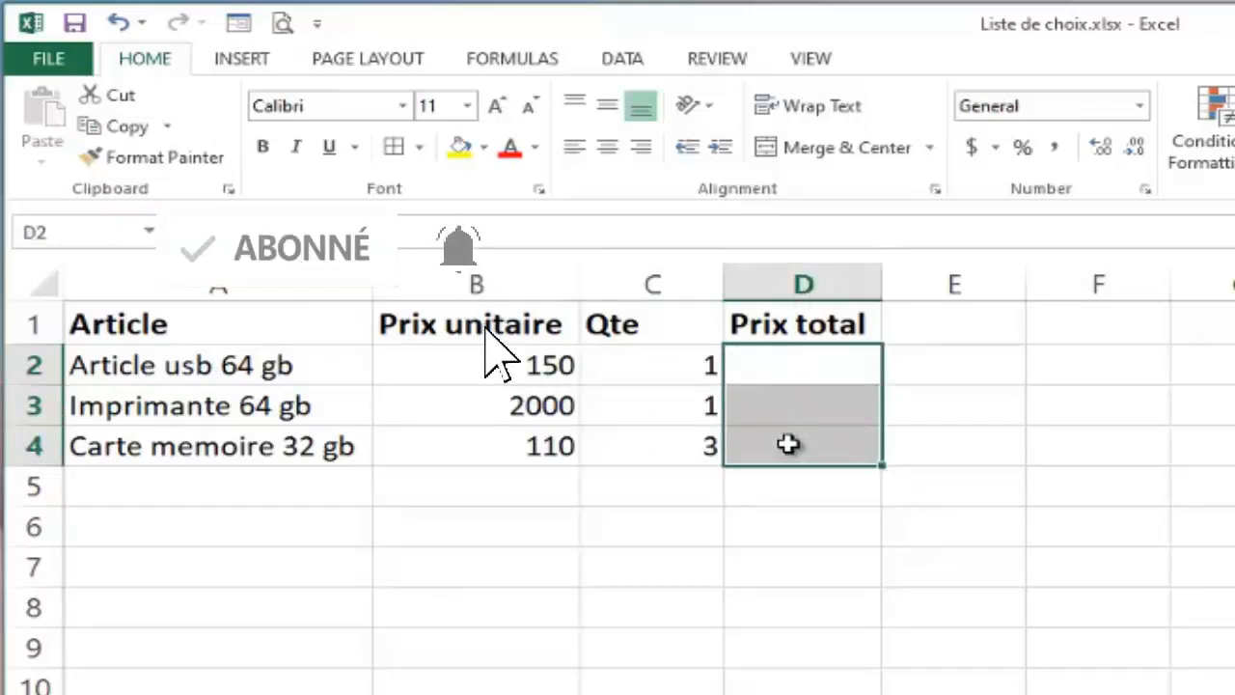
# Format the unit price in B2 with the dollar accounting format and calculate its total in D2 with =B2*C2.
pyautogui.click(483, 365)
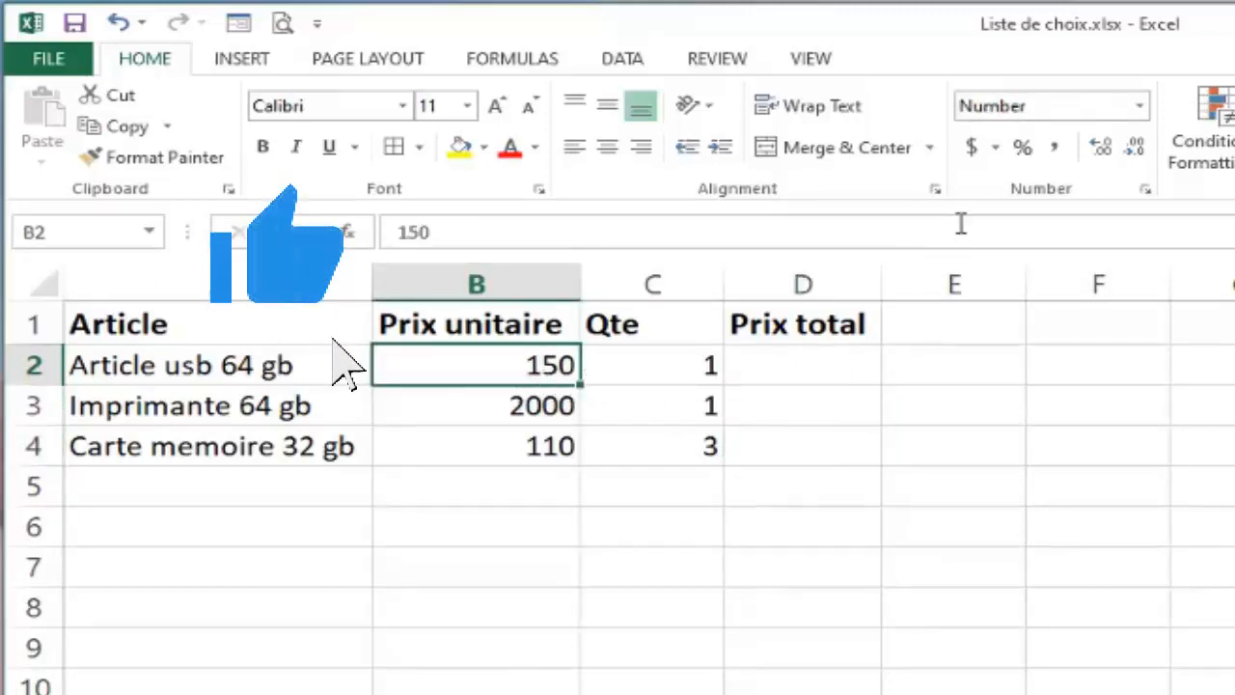
pyautogui.click(972, 148)
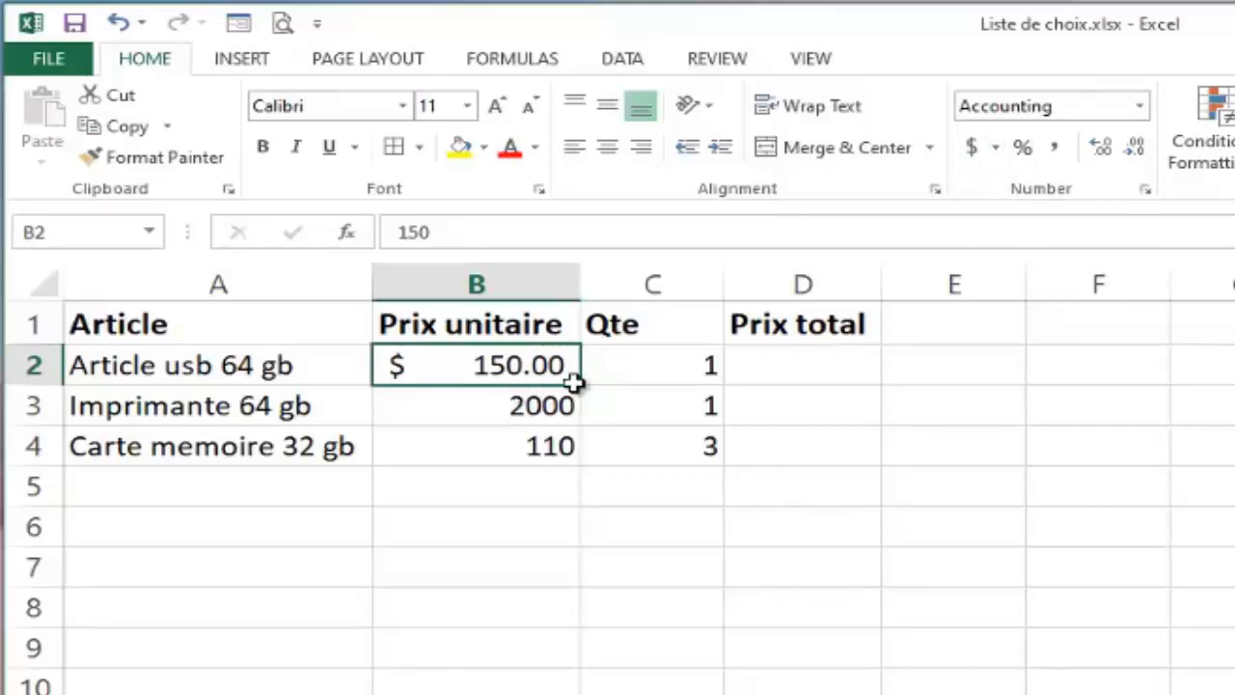
pyautogui.click(799, 366)
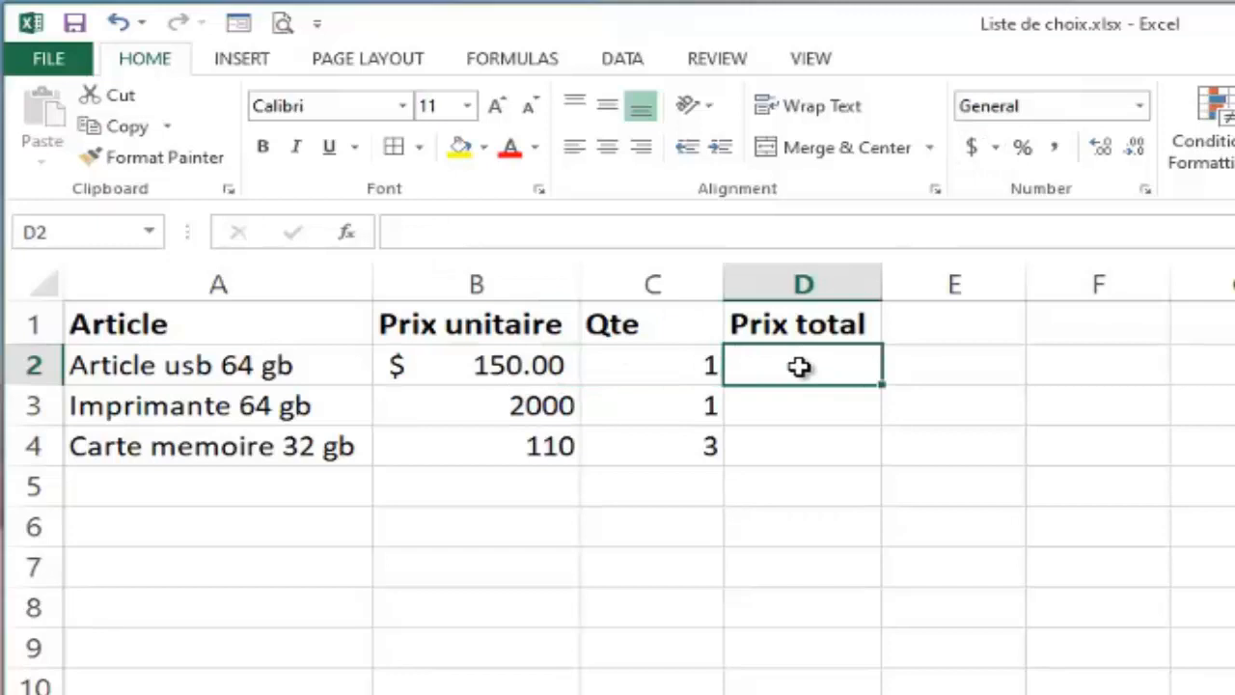
pyautogui.write('=')
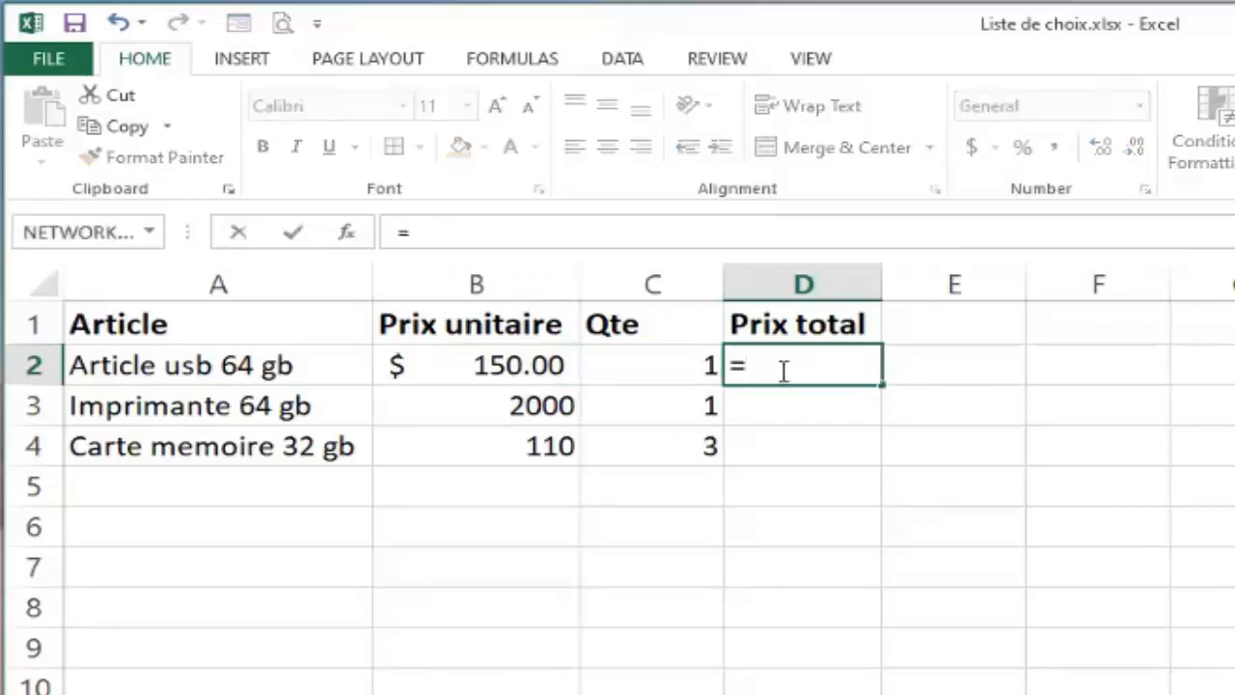
pyautogui.click(540, 365)
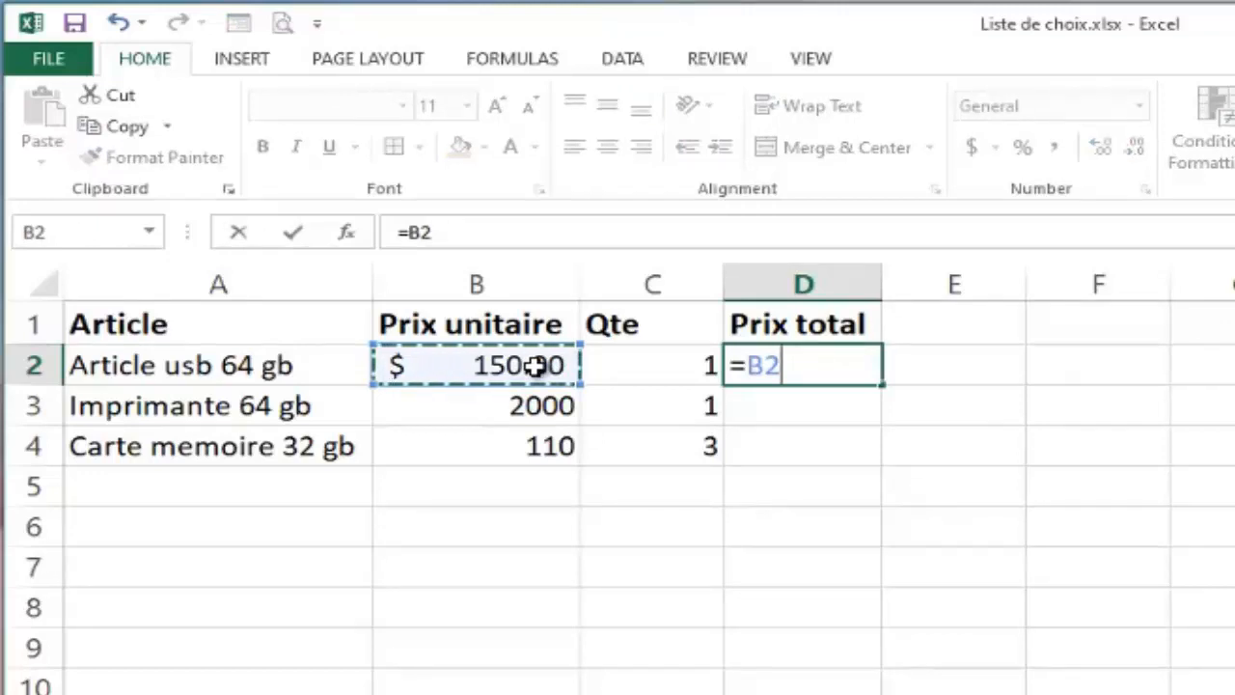
pyautogui.write('*')
pyautogui.click(634, 367)
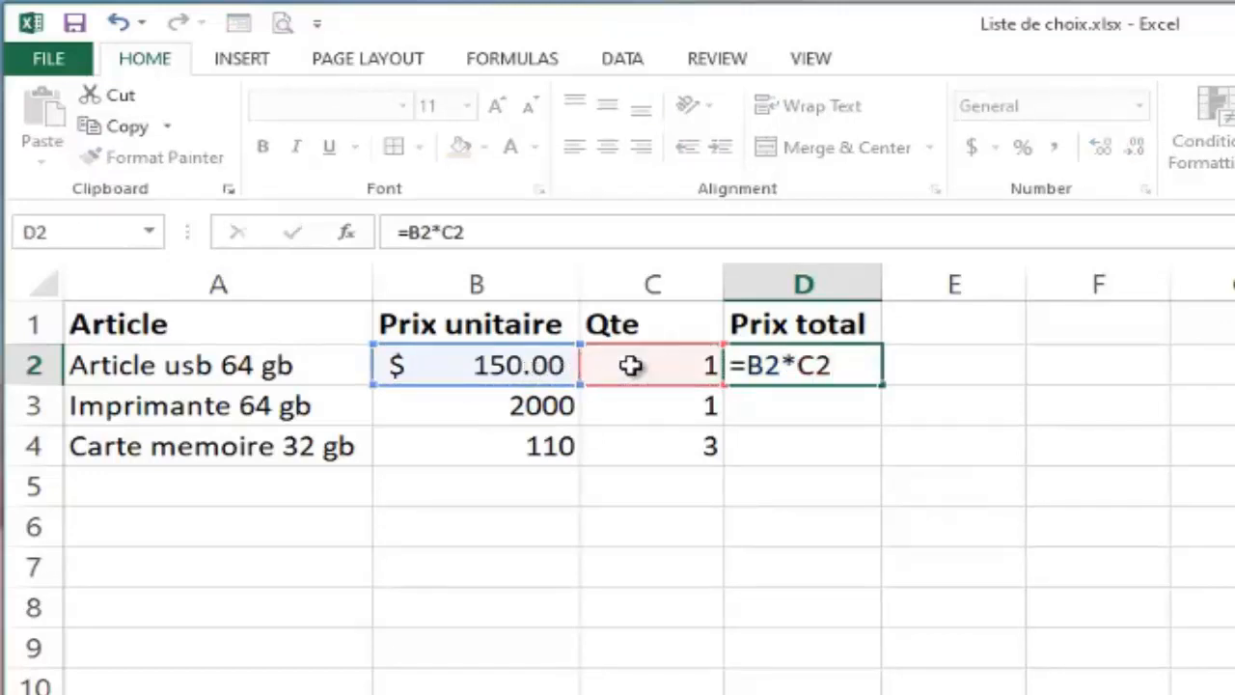
pyautogui.press('Return')
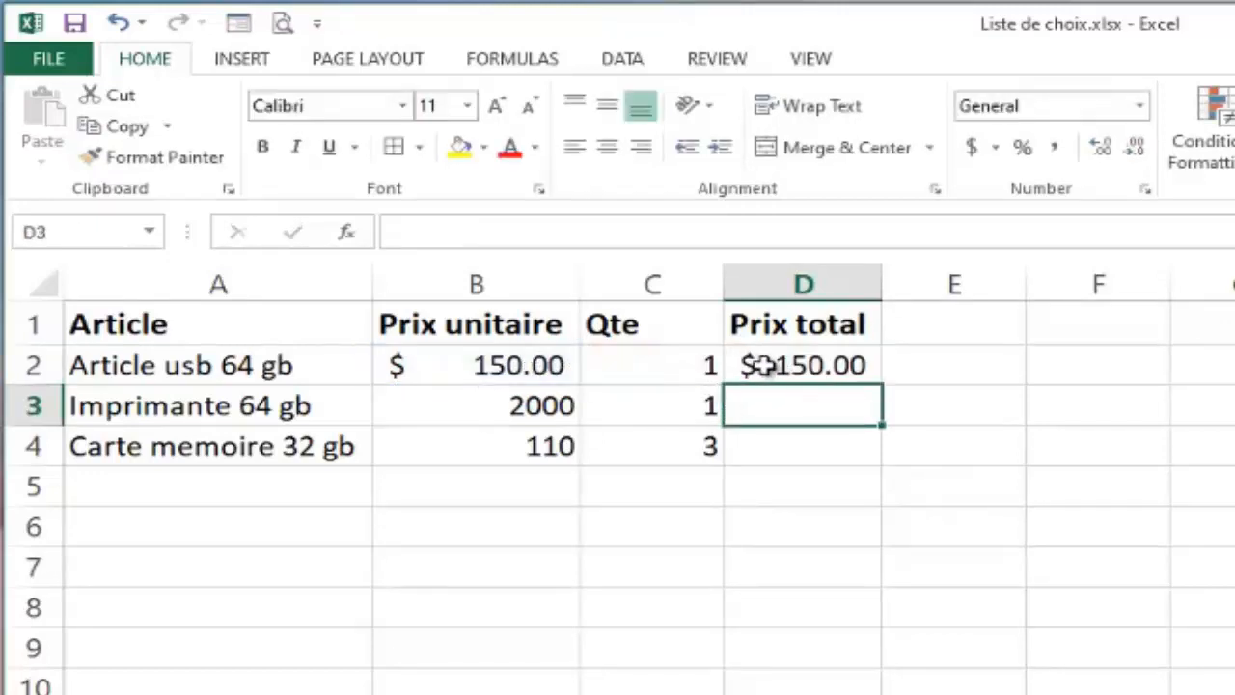
# Delete the total in D2 and format the unit price in B2 as Number without decimals.
pyautogui.click(762, 365)
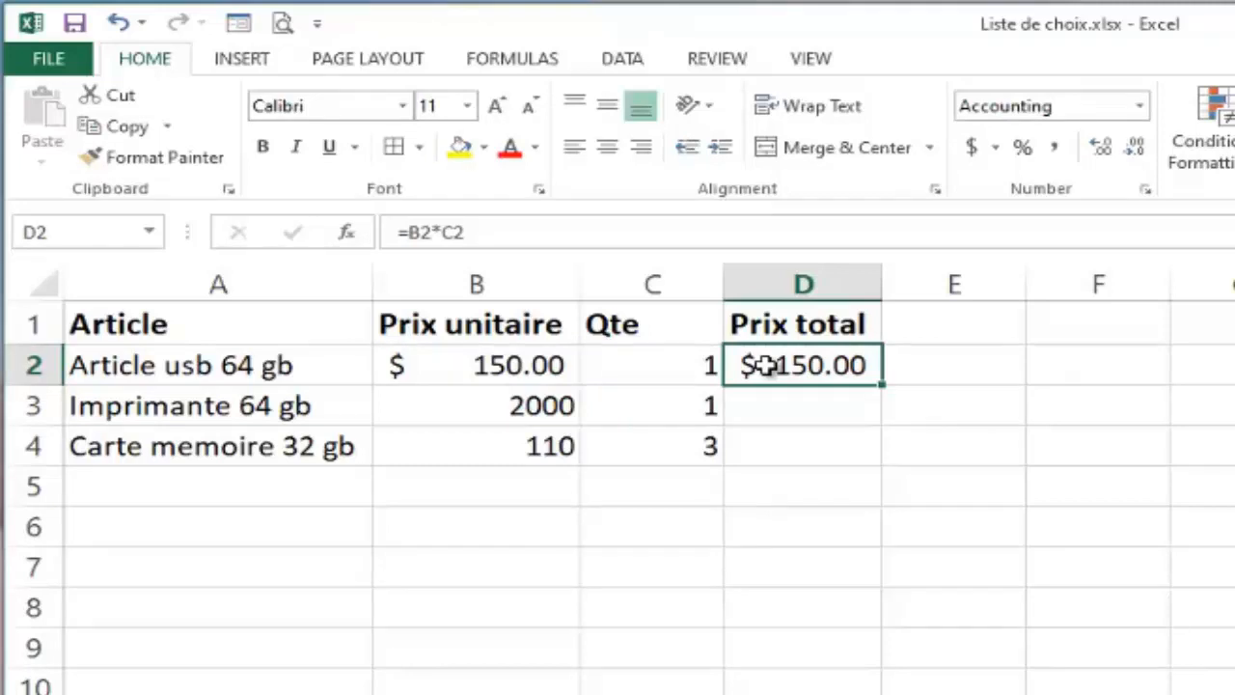
pyautogui.press('Delete')
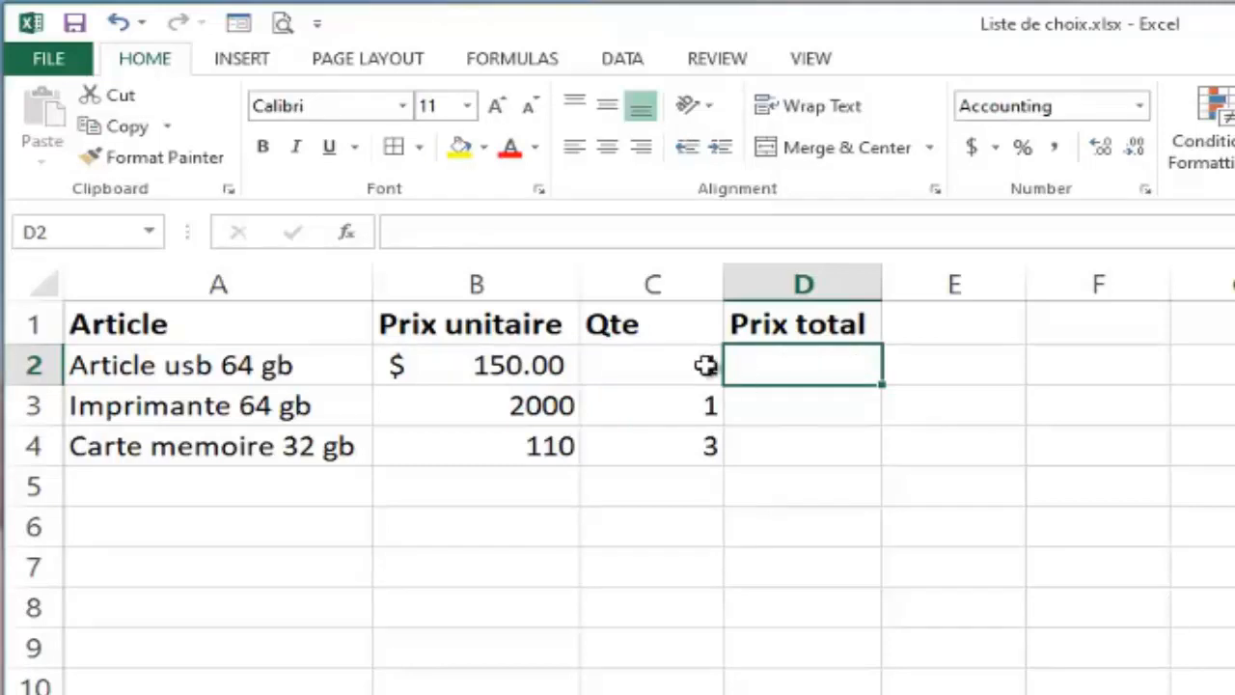
pyautogui.click(516, 367)
pyautogui.click(1142, 108)
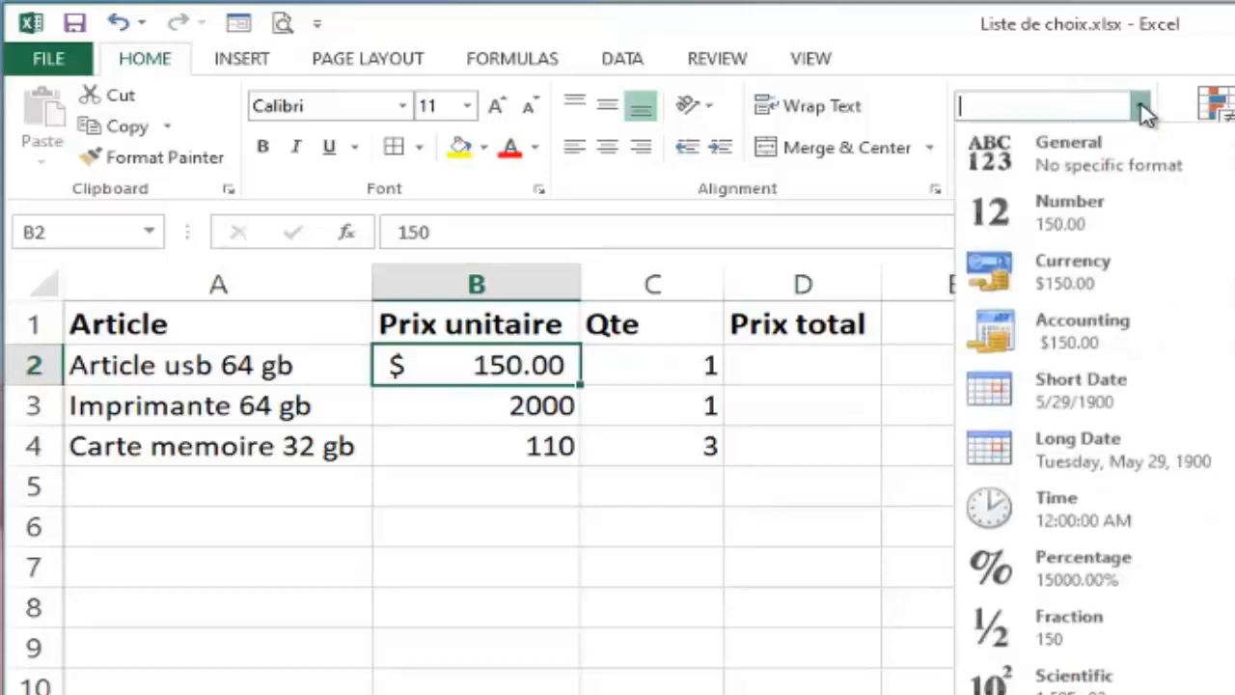
pyautogui.click(1067, 201)
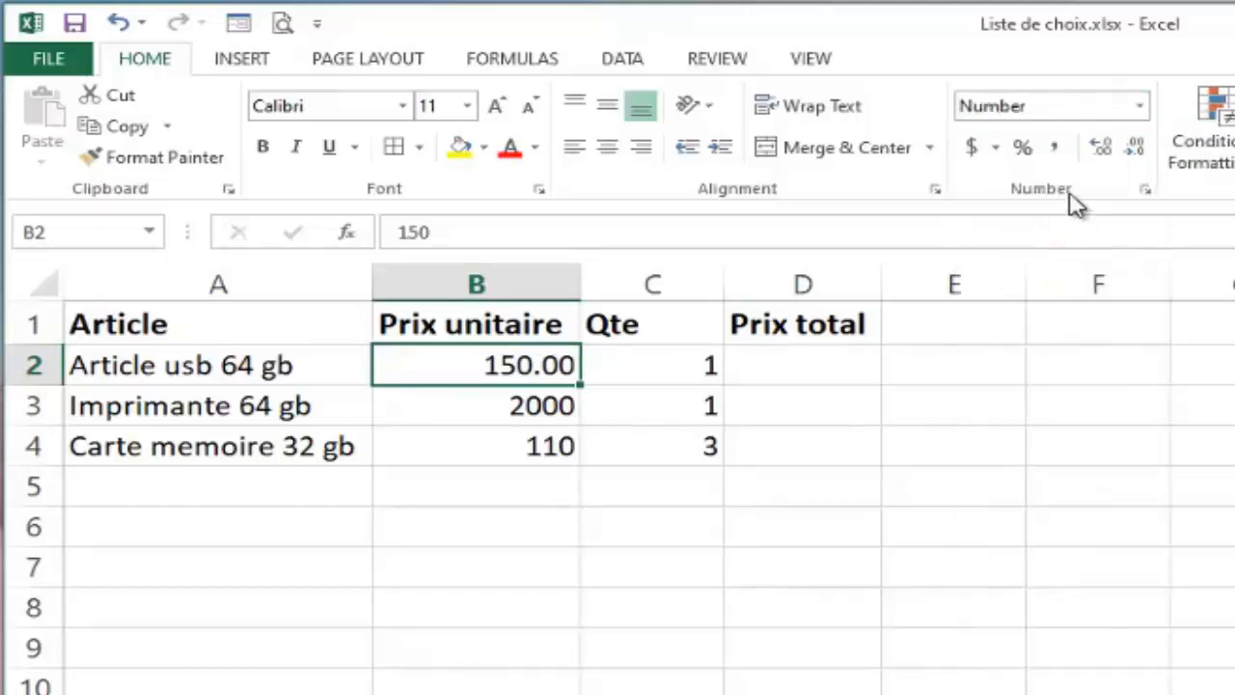
pyautogui.click(1133, 146)
pyautogui.click(1133, 147)
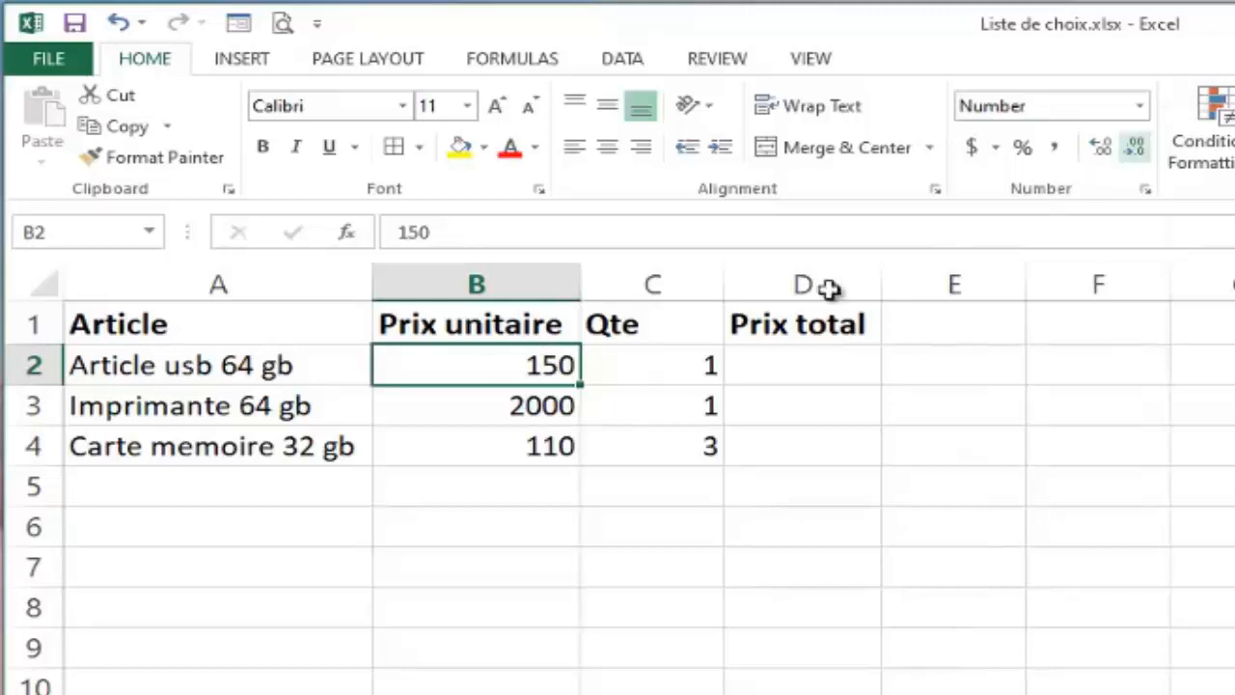
# Change the unit price in B2 to 150 GDES and compare it with the numeric price in B3.
pyautogui.doubleClick(574, 367)
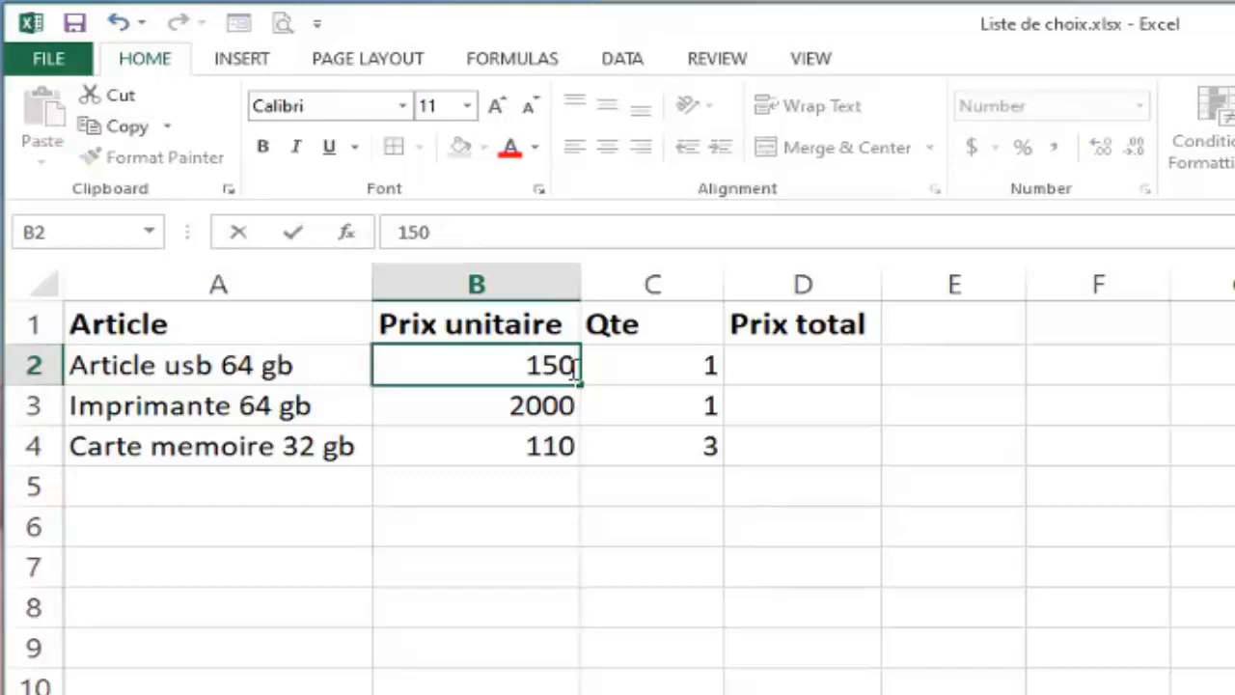
pyautogui.write('GDES')
pyautogui.press('Return')
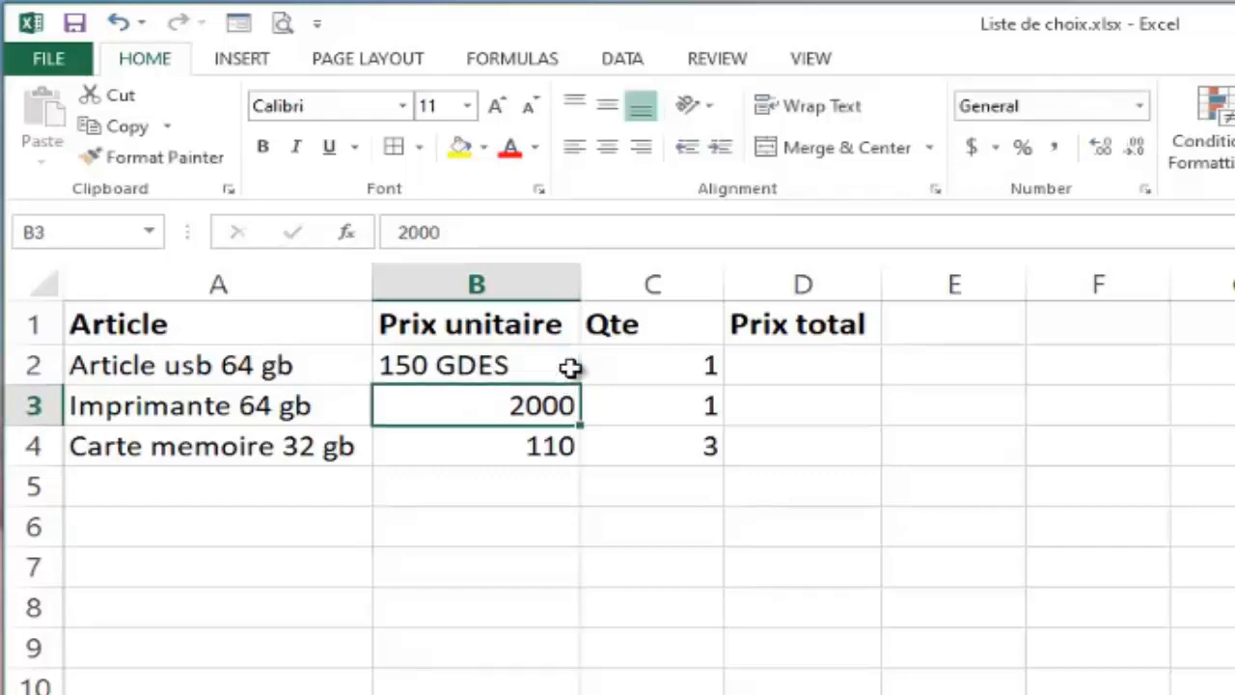
pyautogui.click(416, 371)
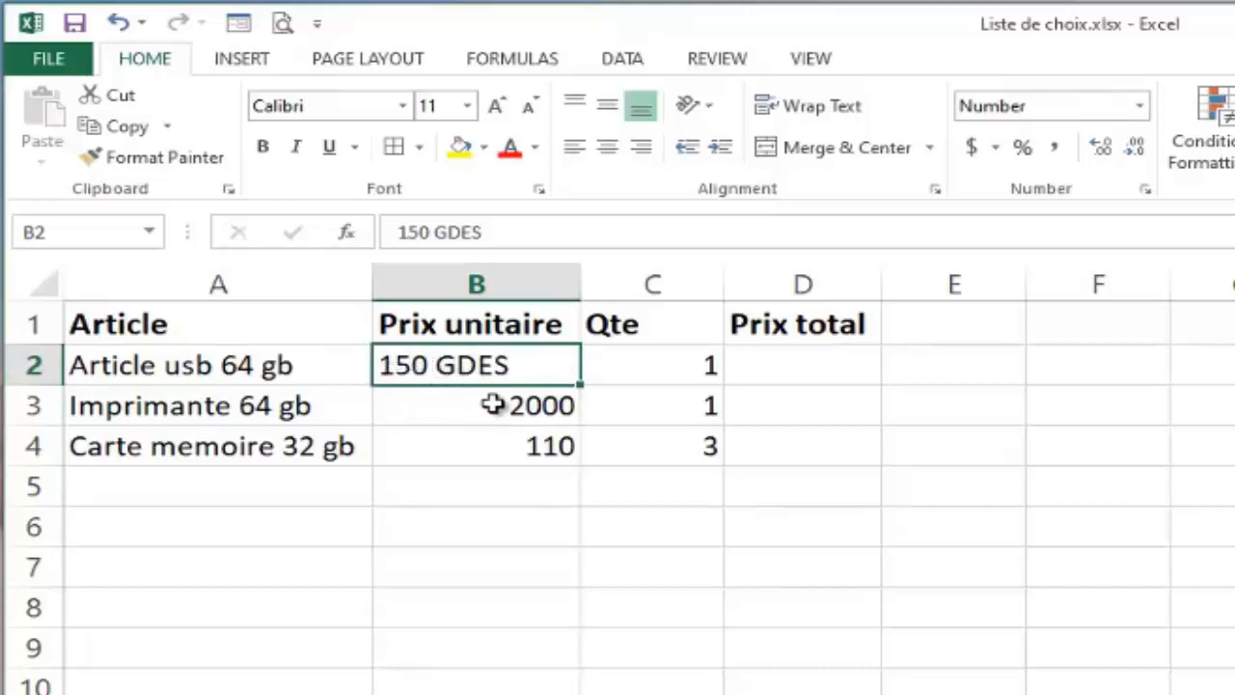
pyautogui.click(526, 405)
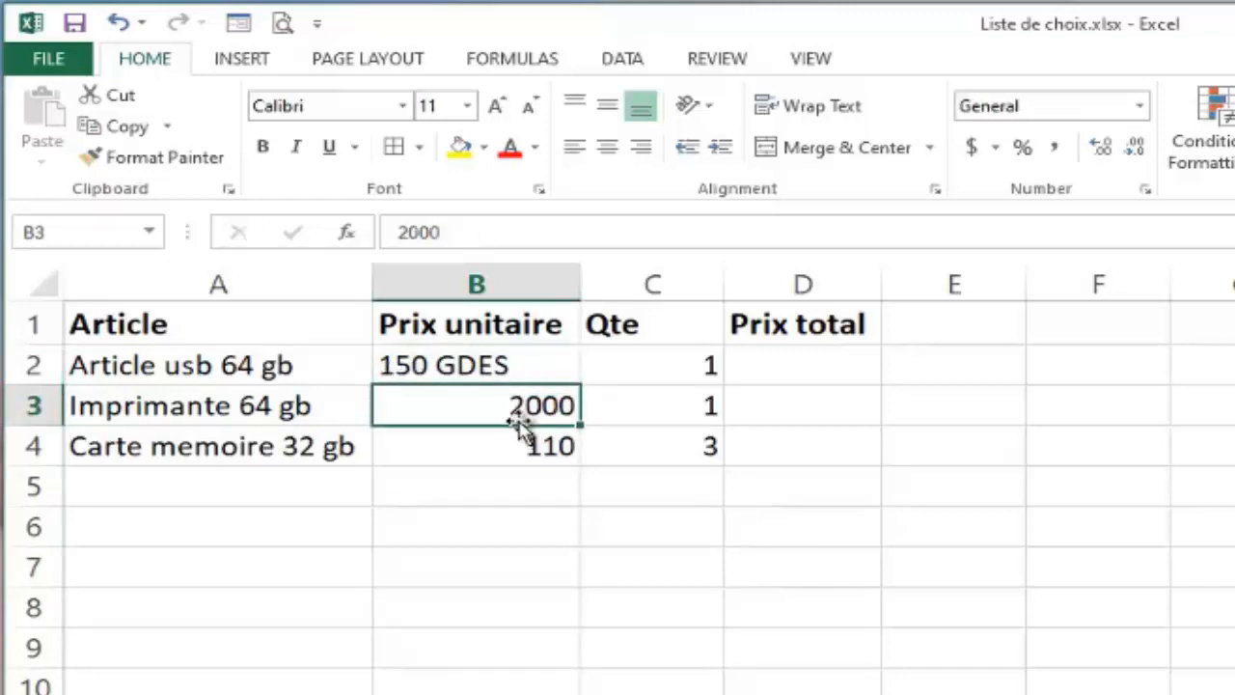
pyautogui.click(422, 364)
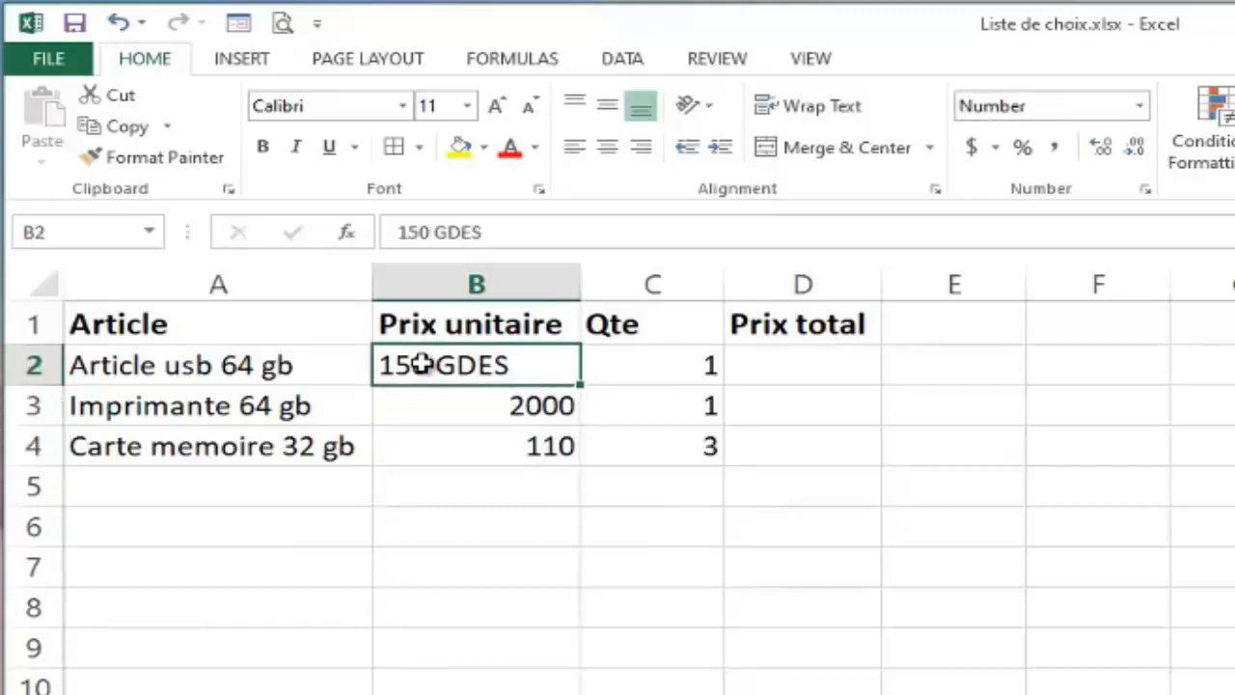
# Try to calculate the total price in D2 with =B2*C2, using the unit price that contains the GDES text.
pyautogui.click(763, 370)
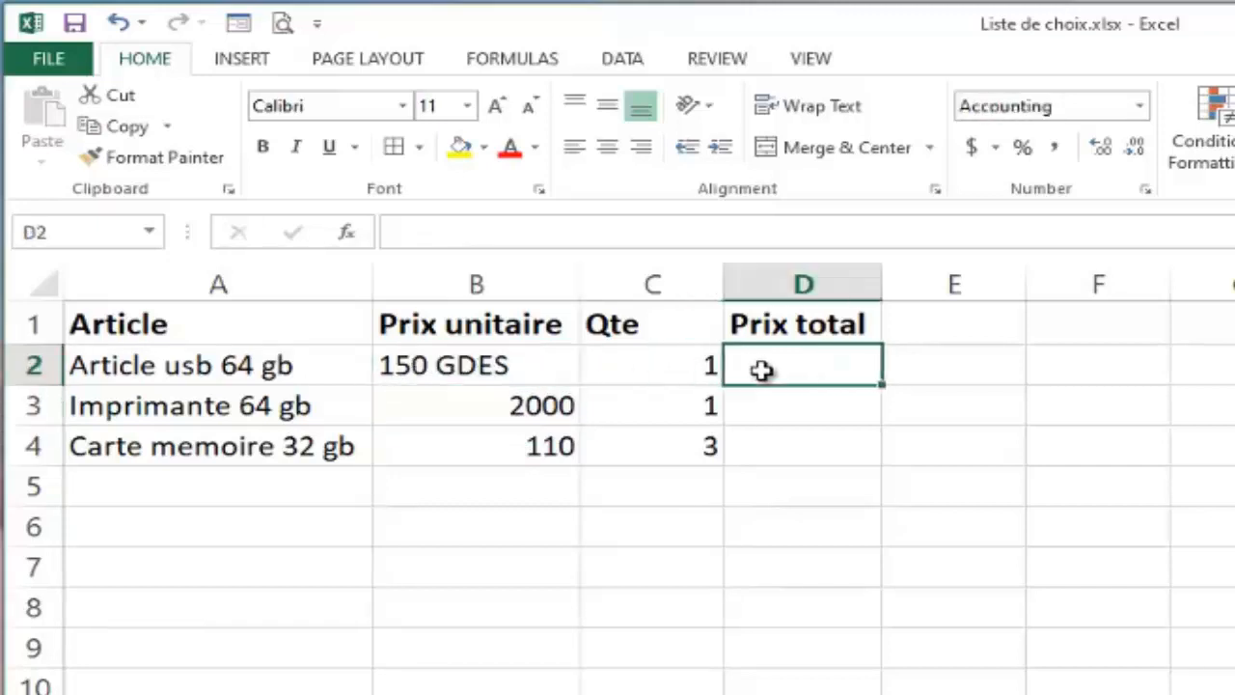
pyautogui.write('=')
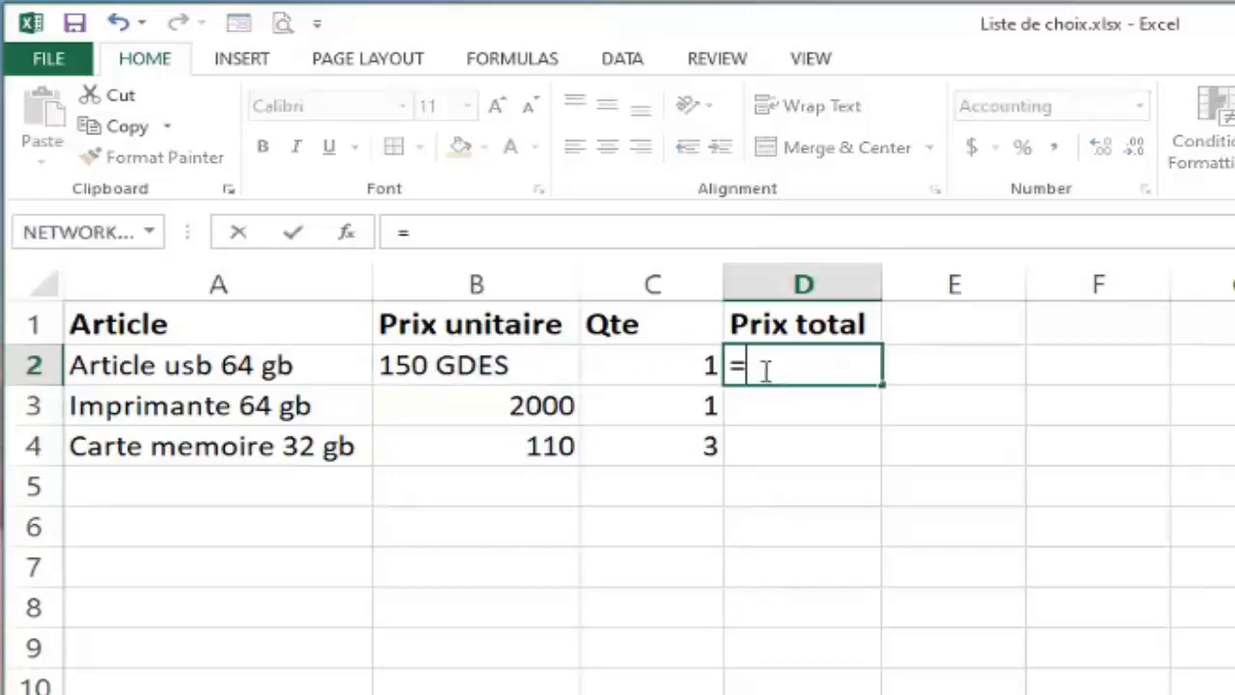
pyautogui.click(489, 364)
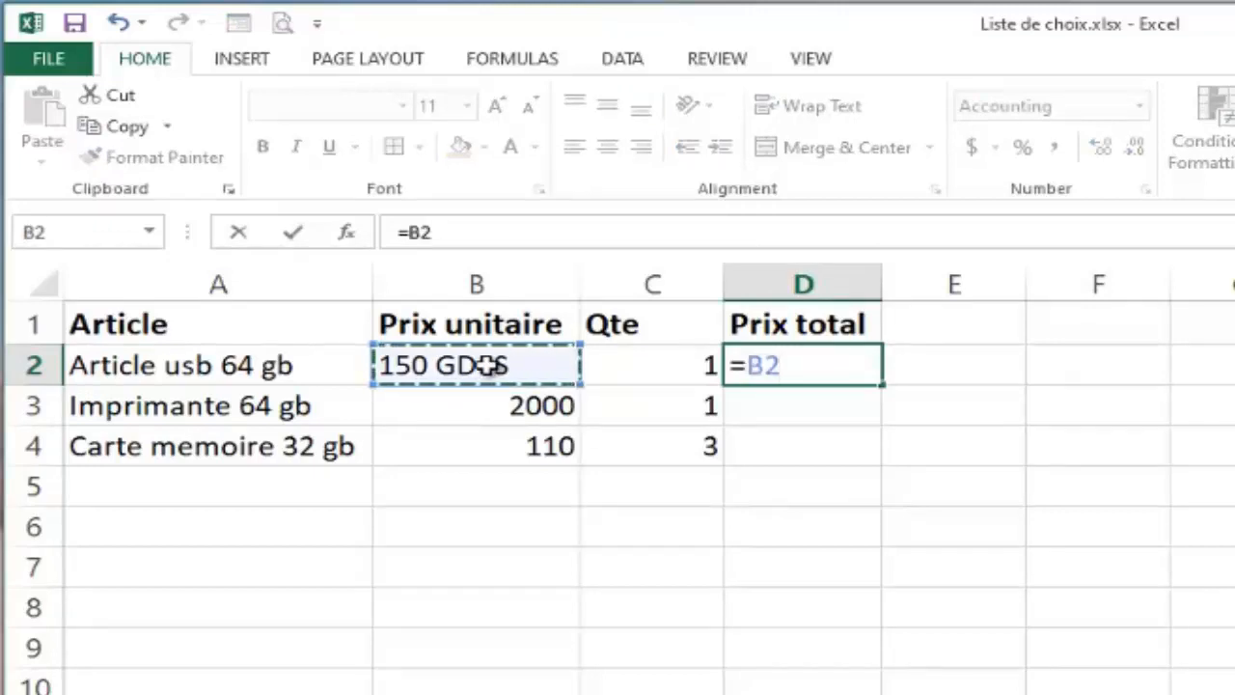
pyautogui.write('*')
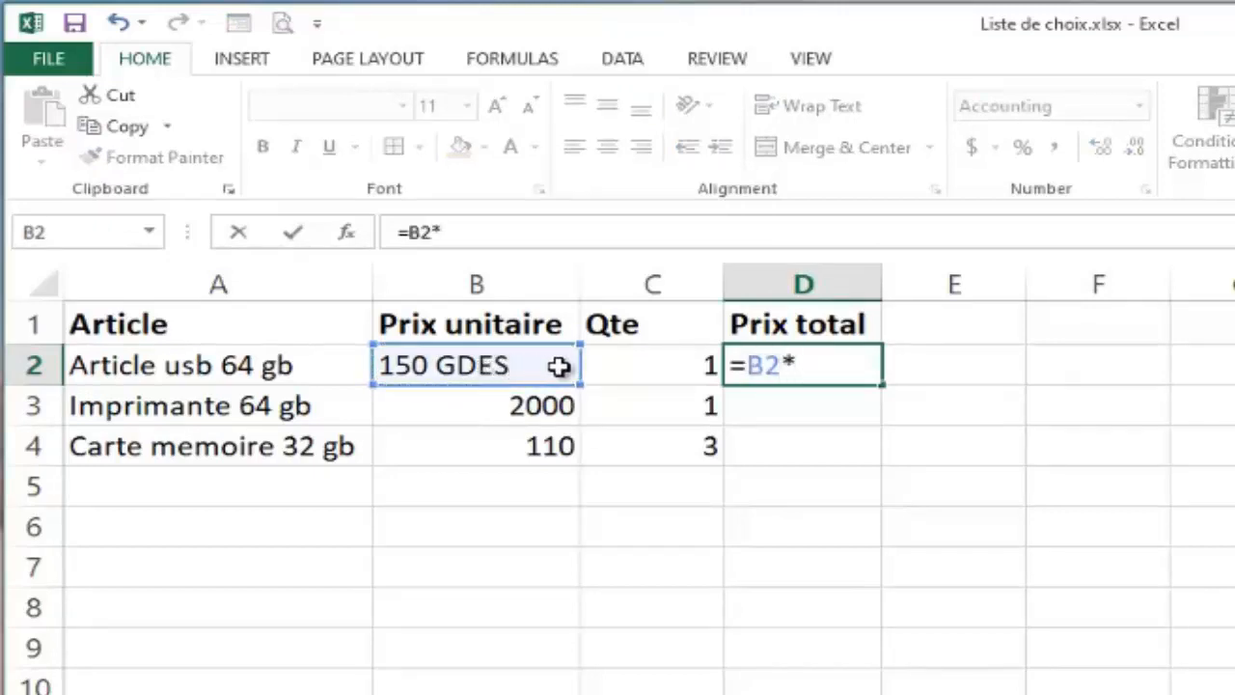
pyautogui.click(622, 364)
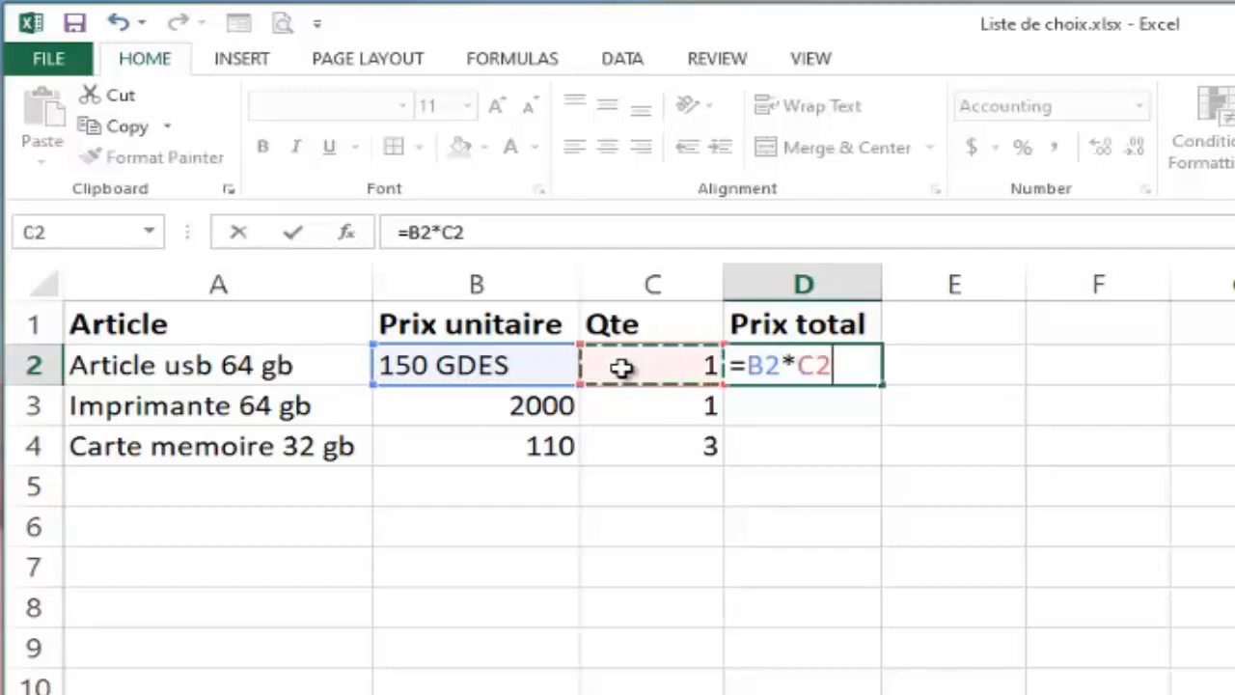
pyautogui.press('Return')
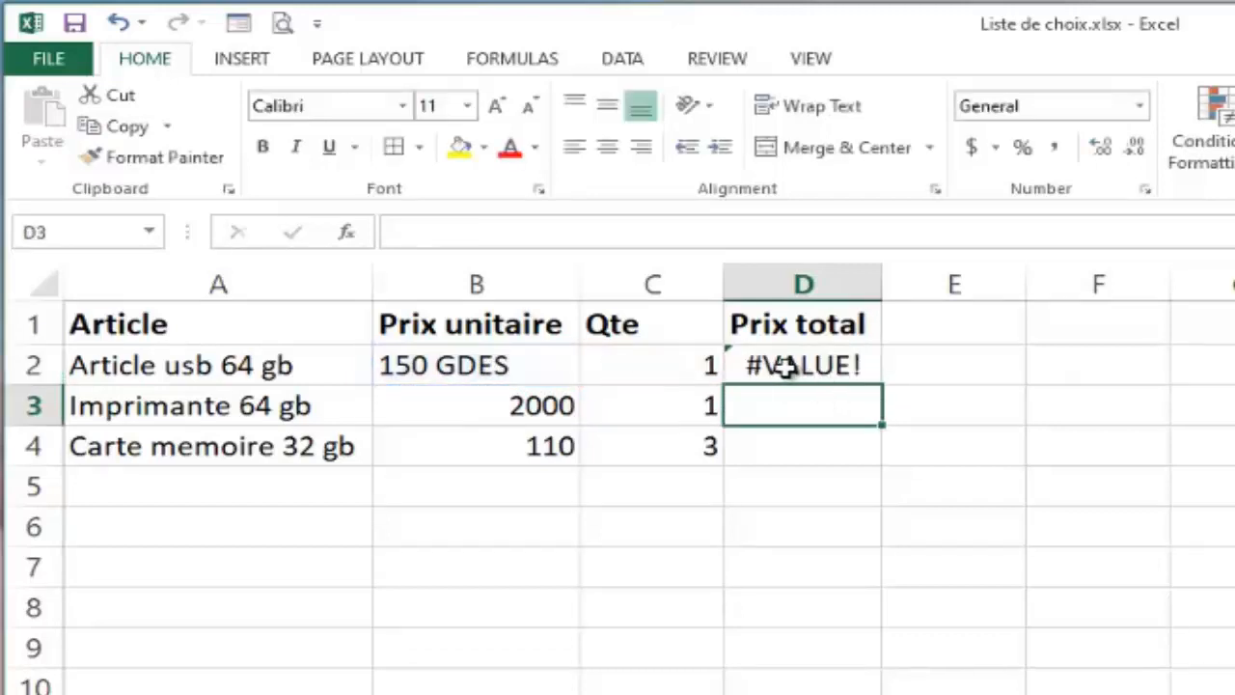
pyautogui.click(787, 367)
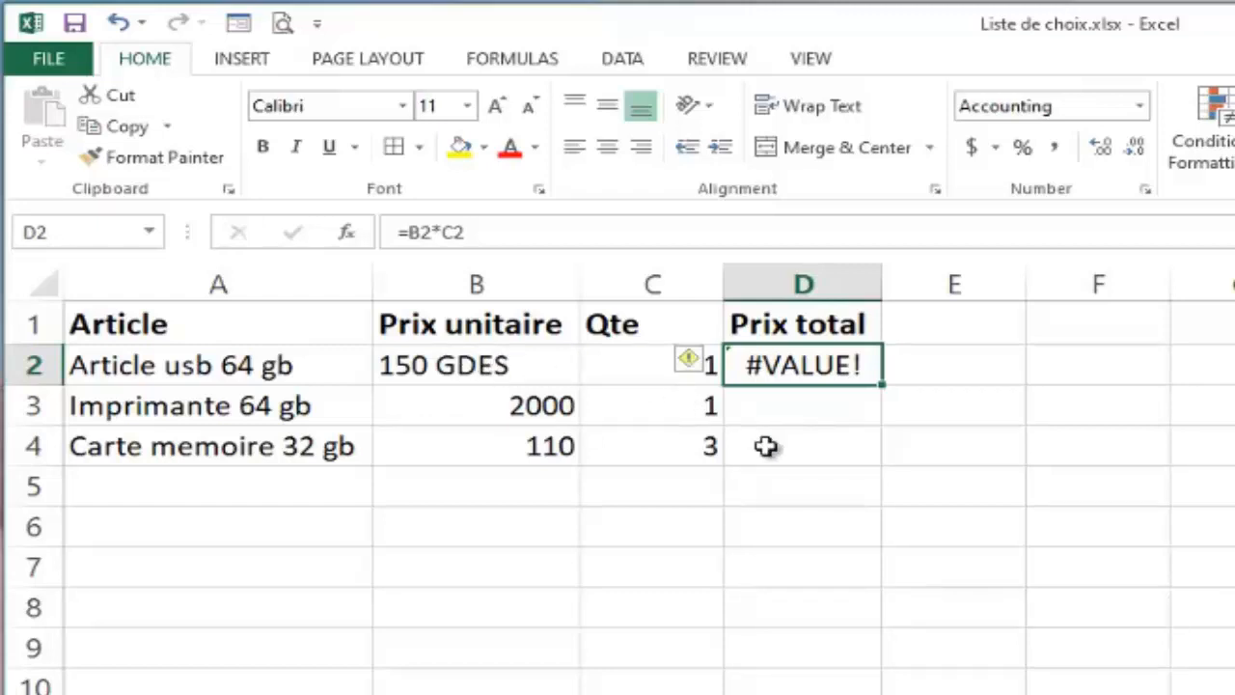
pyautogui.click(506, 366)
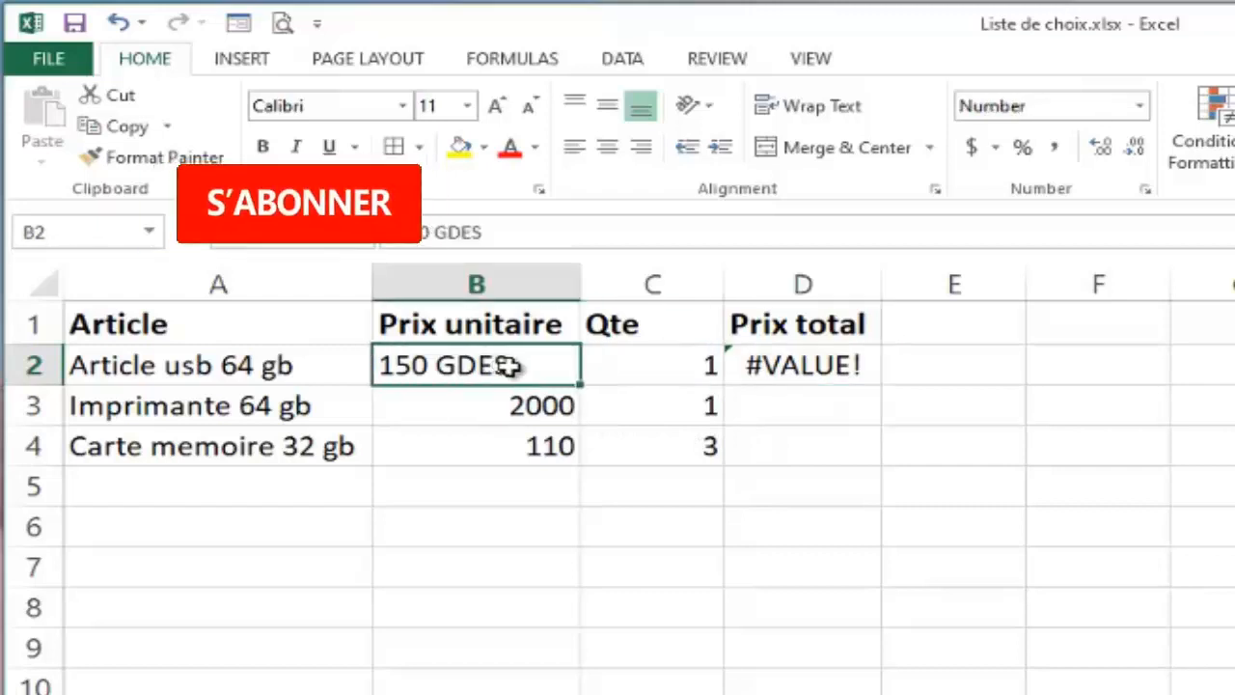
# Delete the formula in D2 and remove the GDES text from B2 so the unit price is 150.
pyautogui.click(813, 369)
pyautogui.press('Delete')
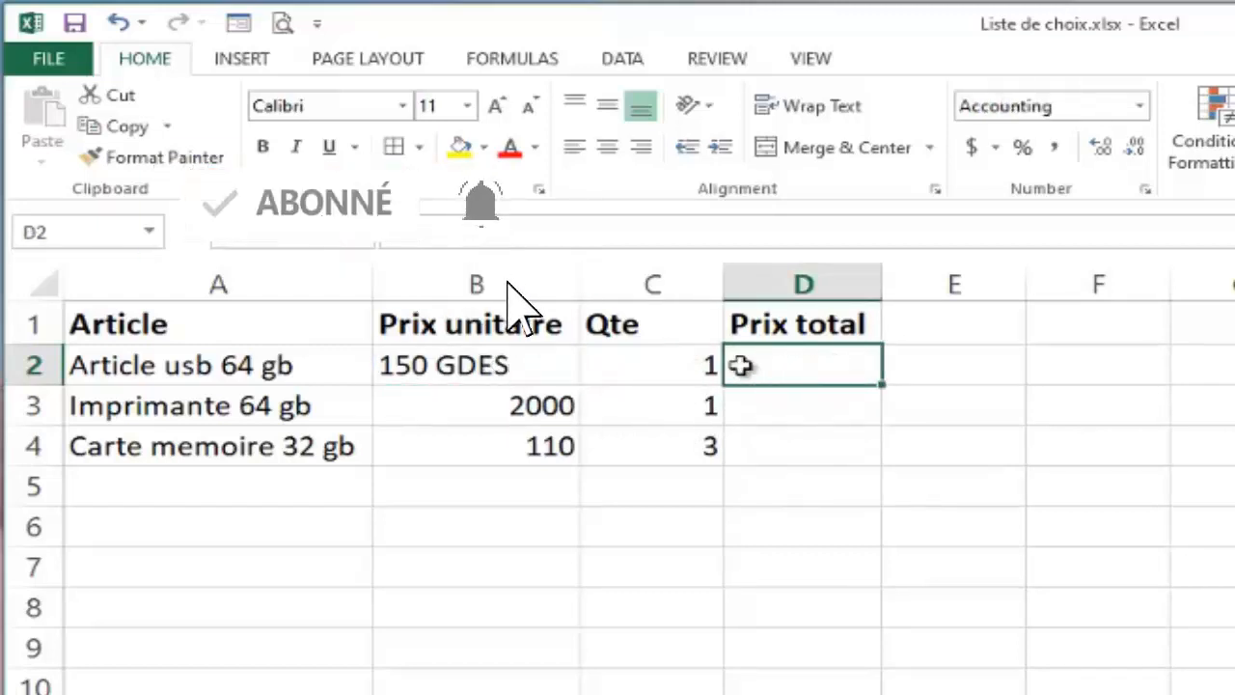
pyautogui.click(521, 360)
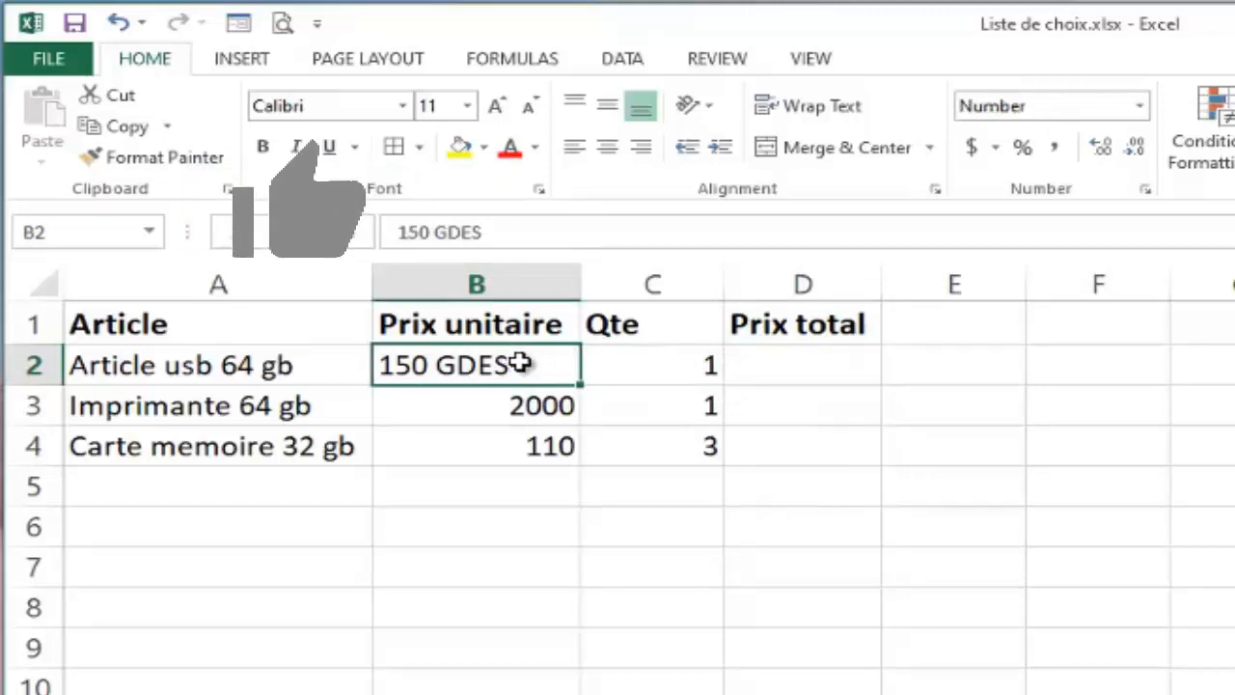
pyautogui.doubleClick(521, 362)
pyautogui.press('BackSpace')
pyautogui.press('BackSpace')
pyautogui.press('BackSpace')
pyautogui.press('BackSpace')
pyautogui.press('BackSpace')
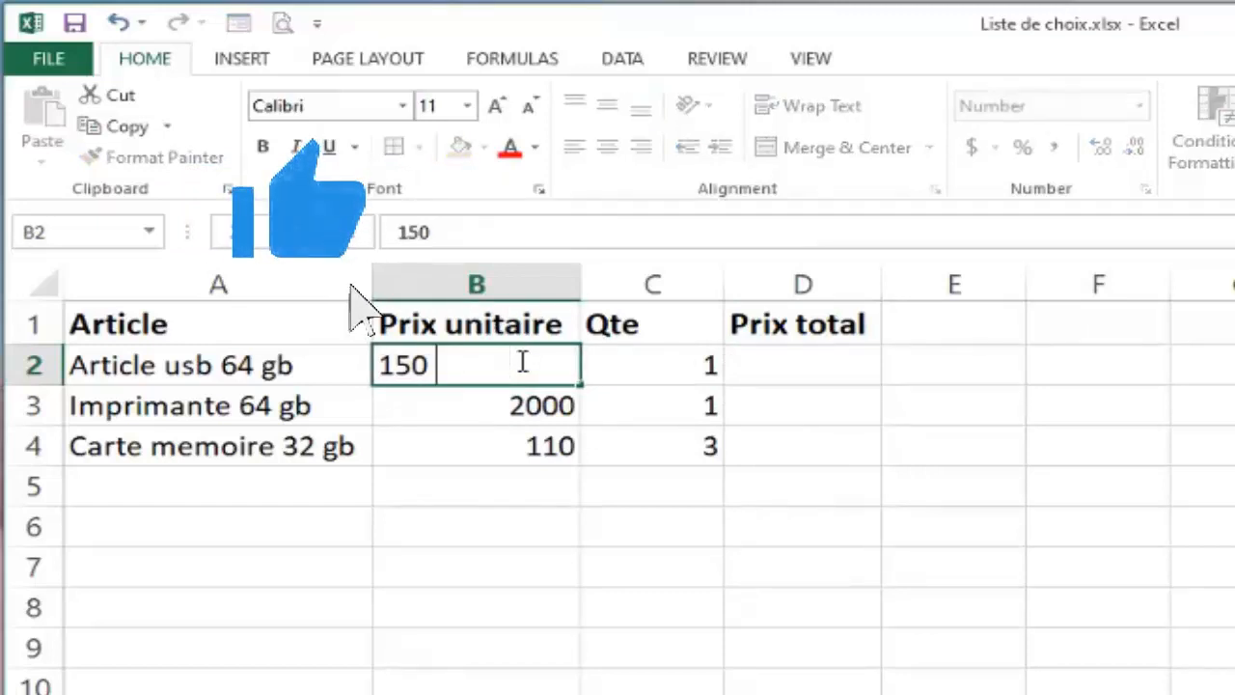
pyautogui.press('Return')
# Review the number formats available for cell B2, including the Format Cells number categories, without changing anything.
pyautogui.click(529, 359)
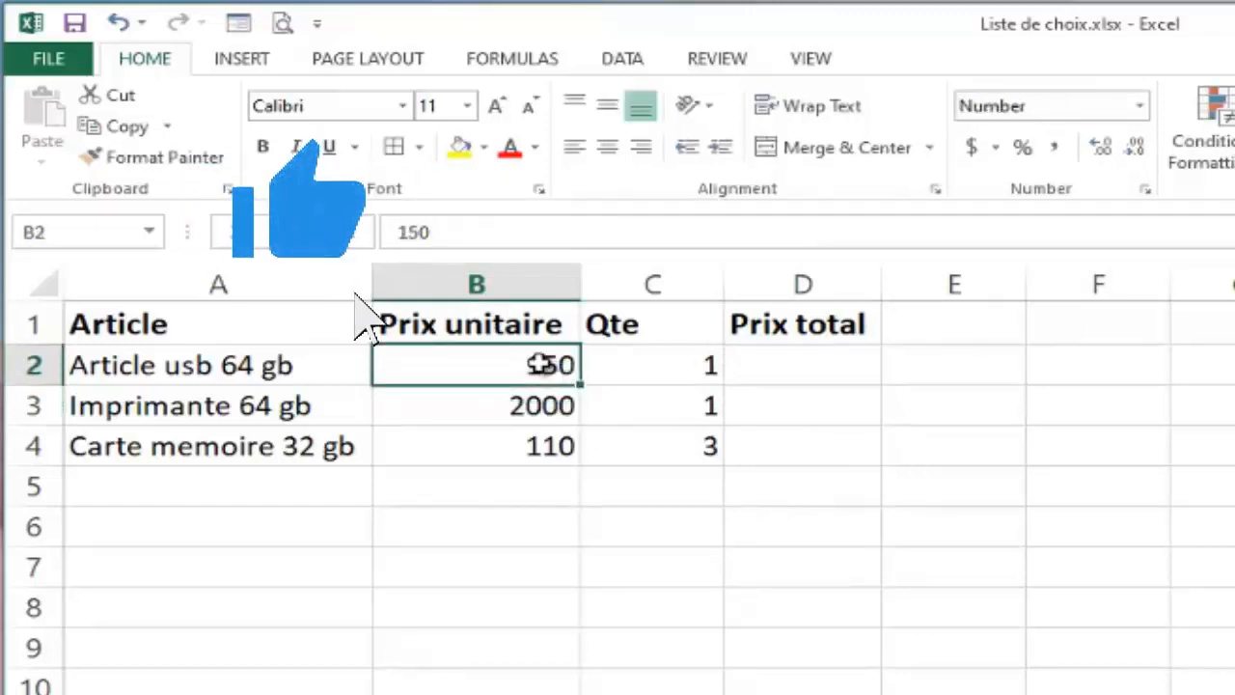
pyautogui.click(1140, 110)
pyautogui.click(1141, 108)
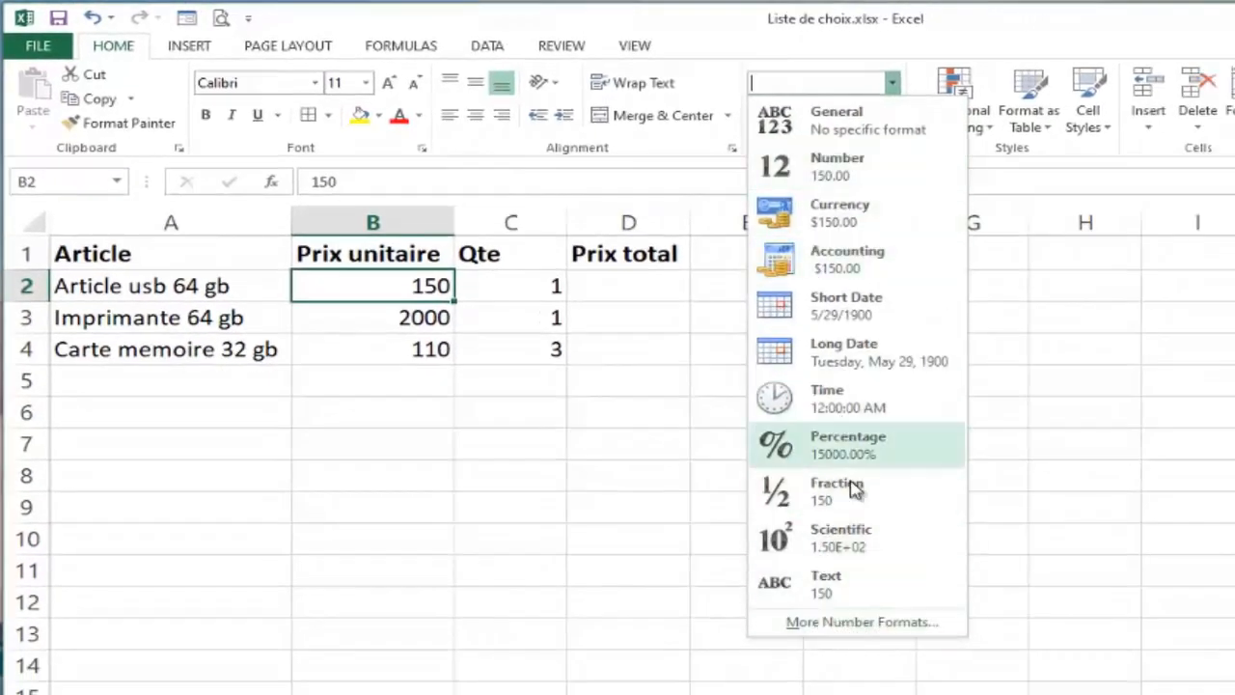
pyautogui.click(813, 625)
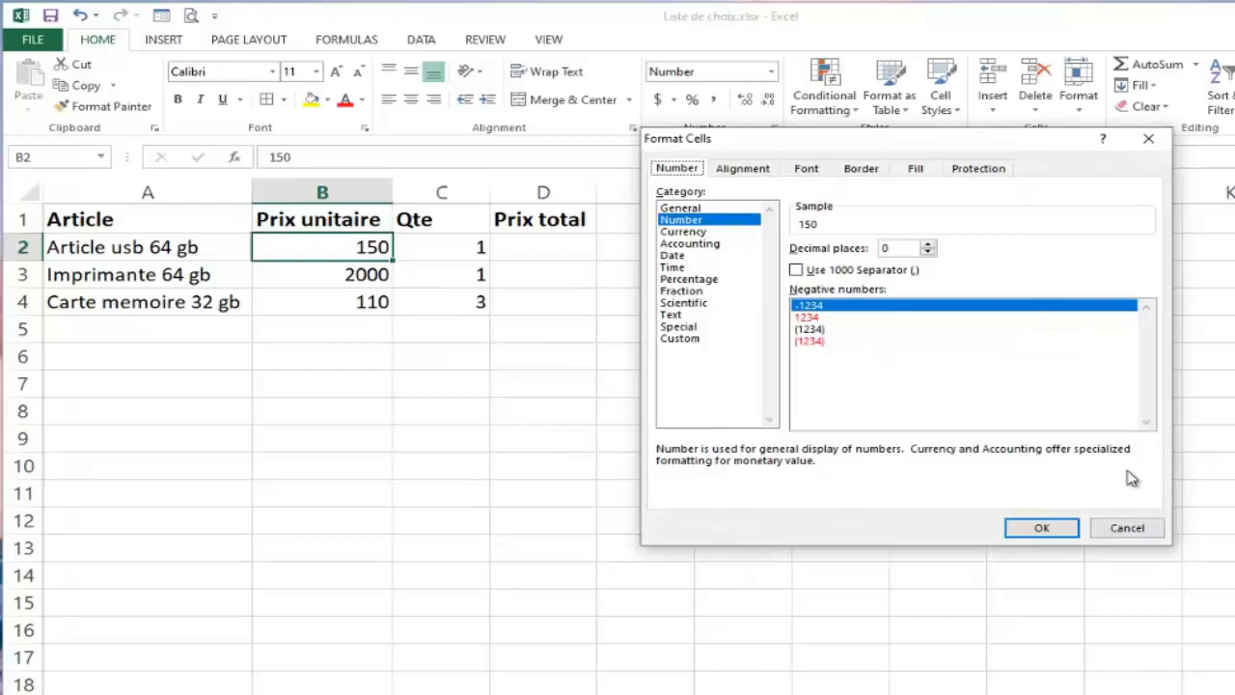
pyautogui.click(1103, 528)
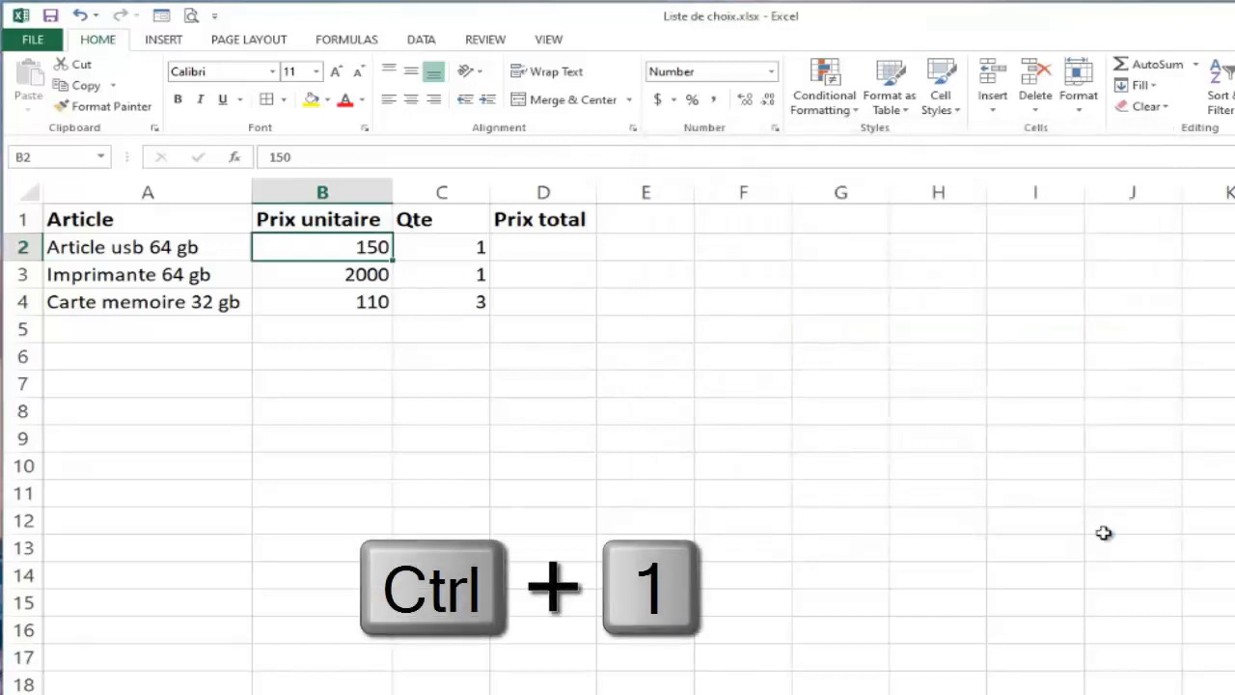
# Start a custom number format for unit price cell B2, using the existing code #,##0 as the base.
pyautogui.hotkey('ctrl', '1')
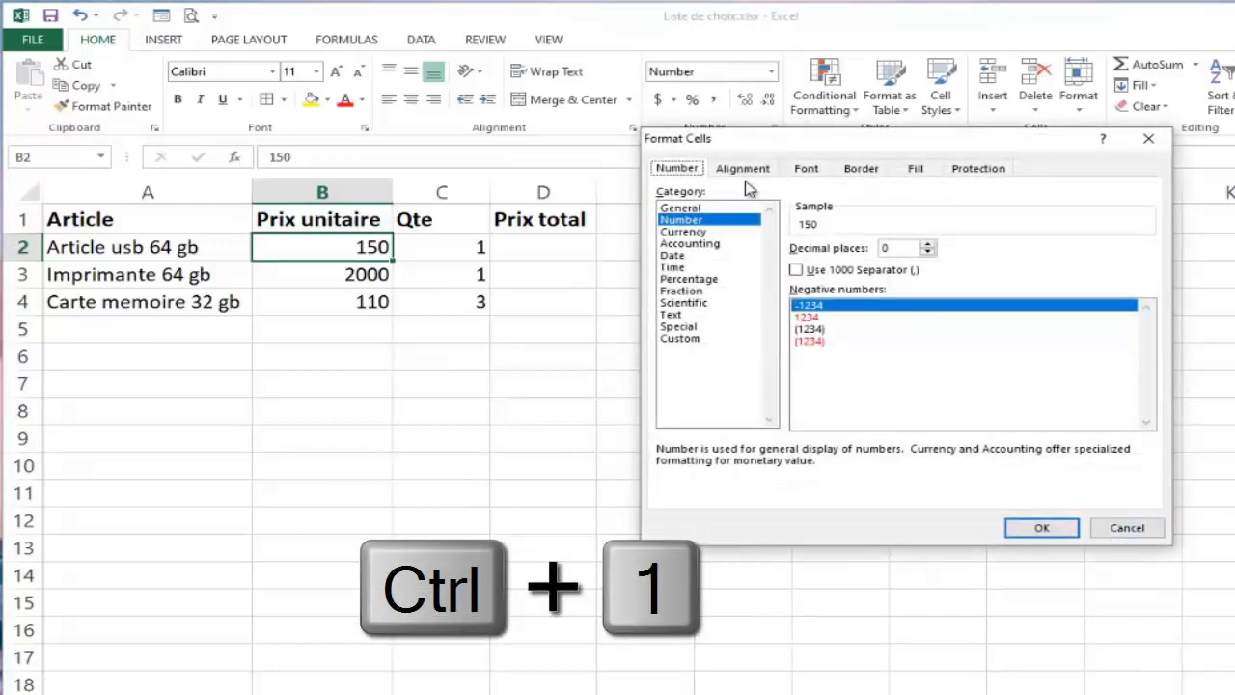
pyautogui.moveTo(772, 147); pyautogui.dragTo(549, 151)
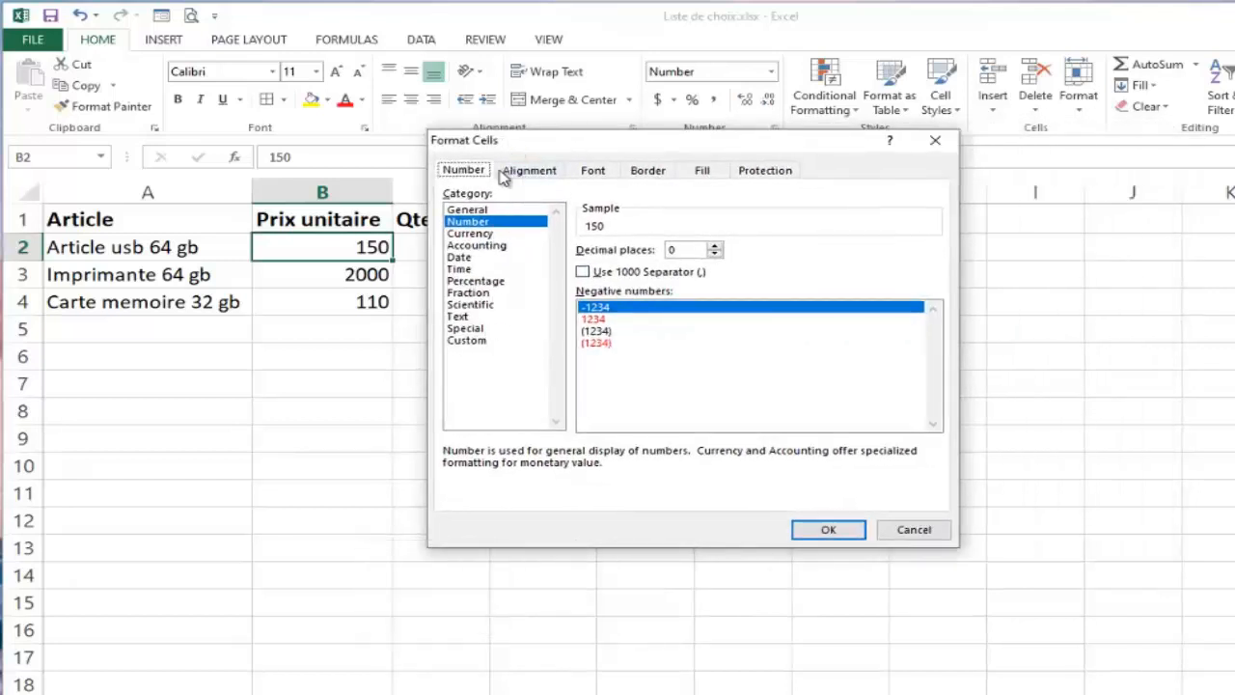
pyautogui.click(468, 341)
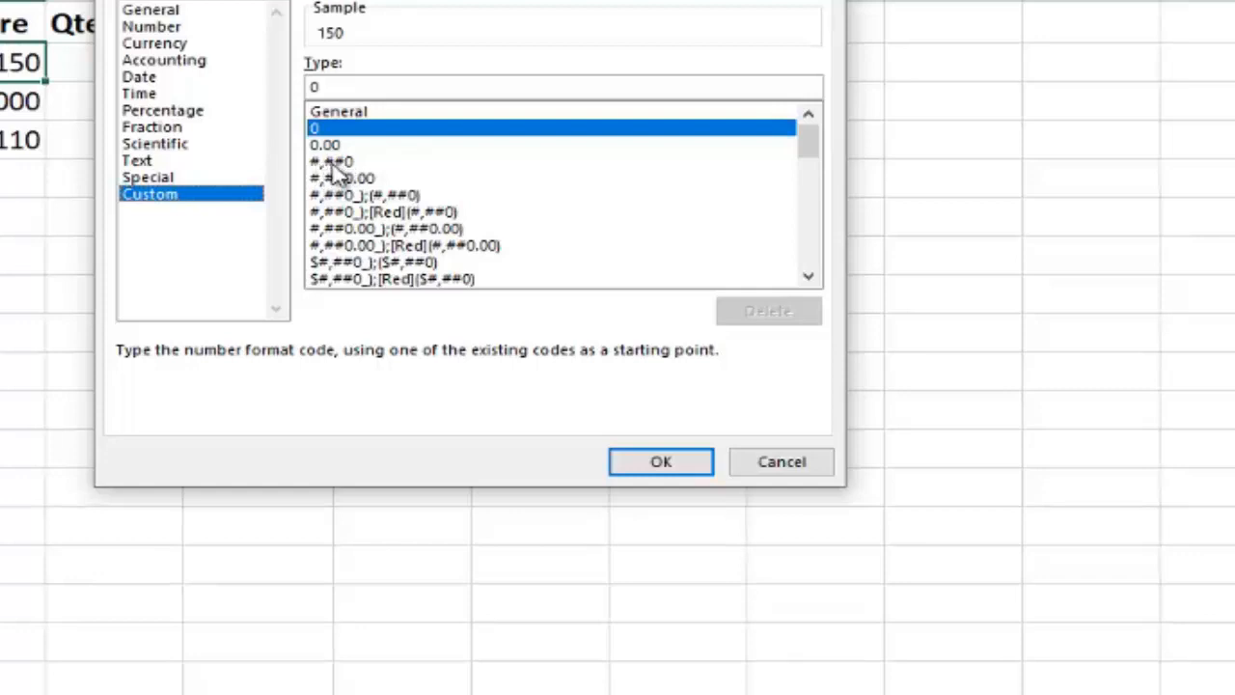
pyautogui.click(336, 162)
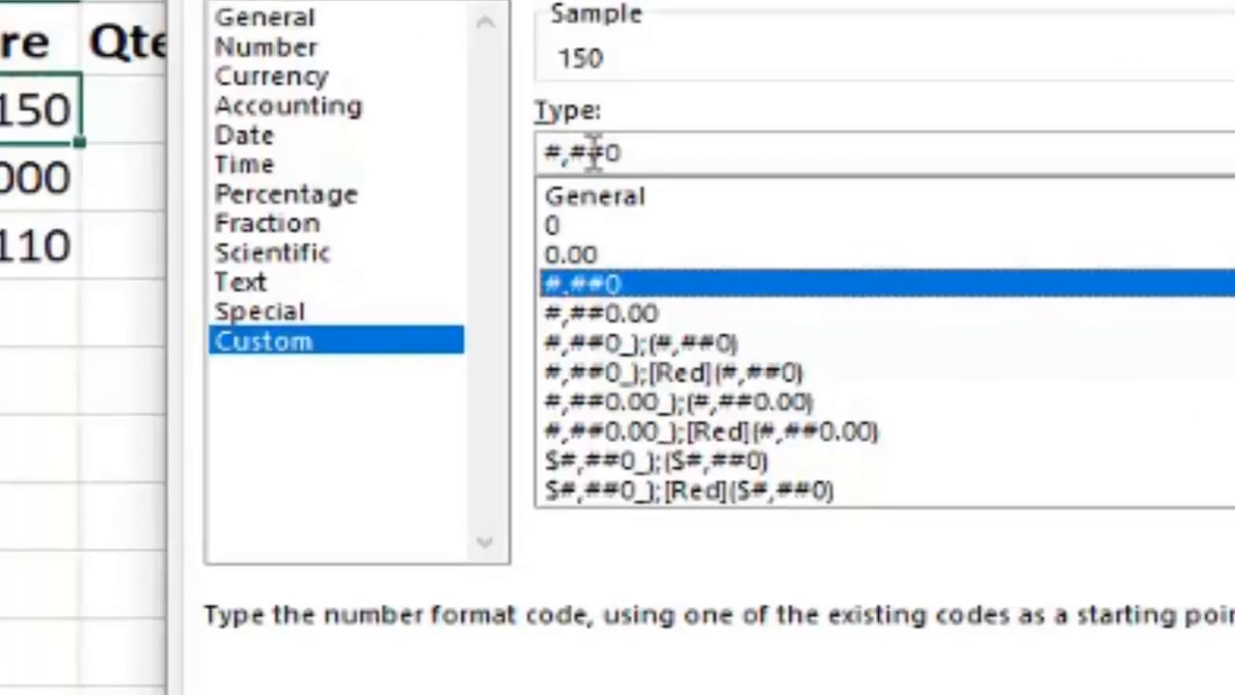
# Extend the custom format code to #,##0 "Gdes" and apply it to B2.
pyautogui.click(634, 152)
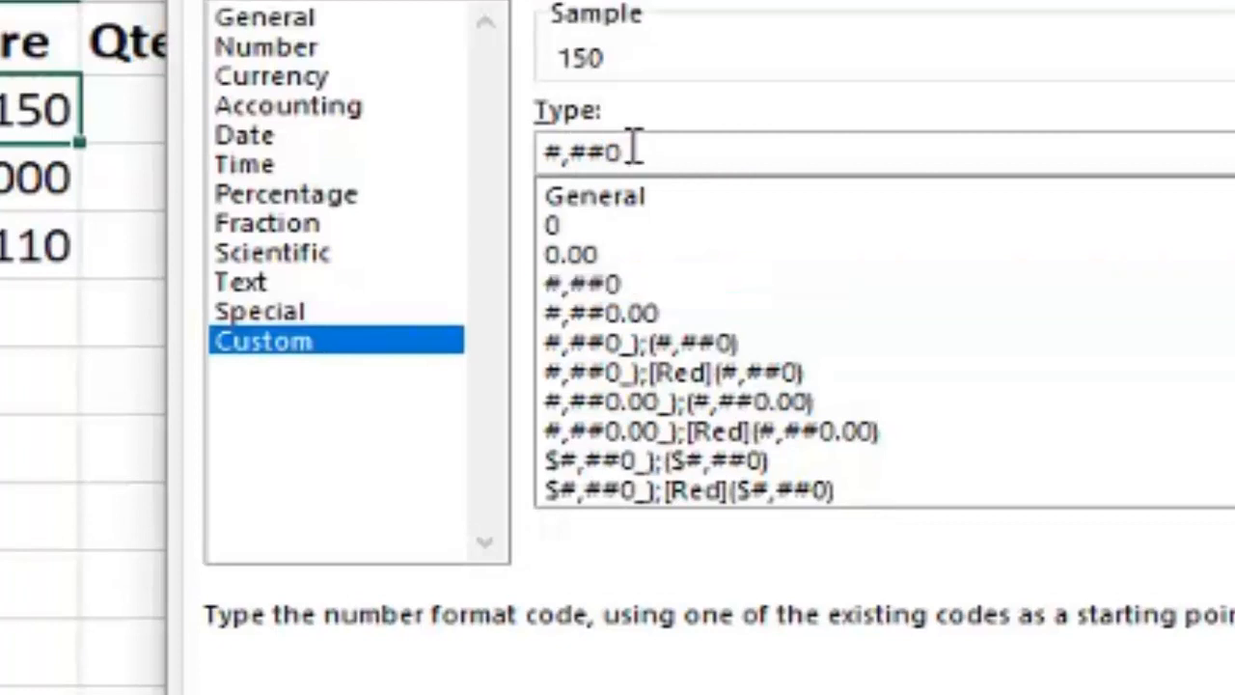
pyautogui.write('"gDES')
pyautogui.press('BackSpace')
pyautogui.press('BackSpace')
pyautogui.press('BackSpace')
pyautogui.press('BackSpace')
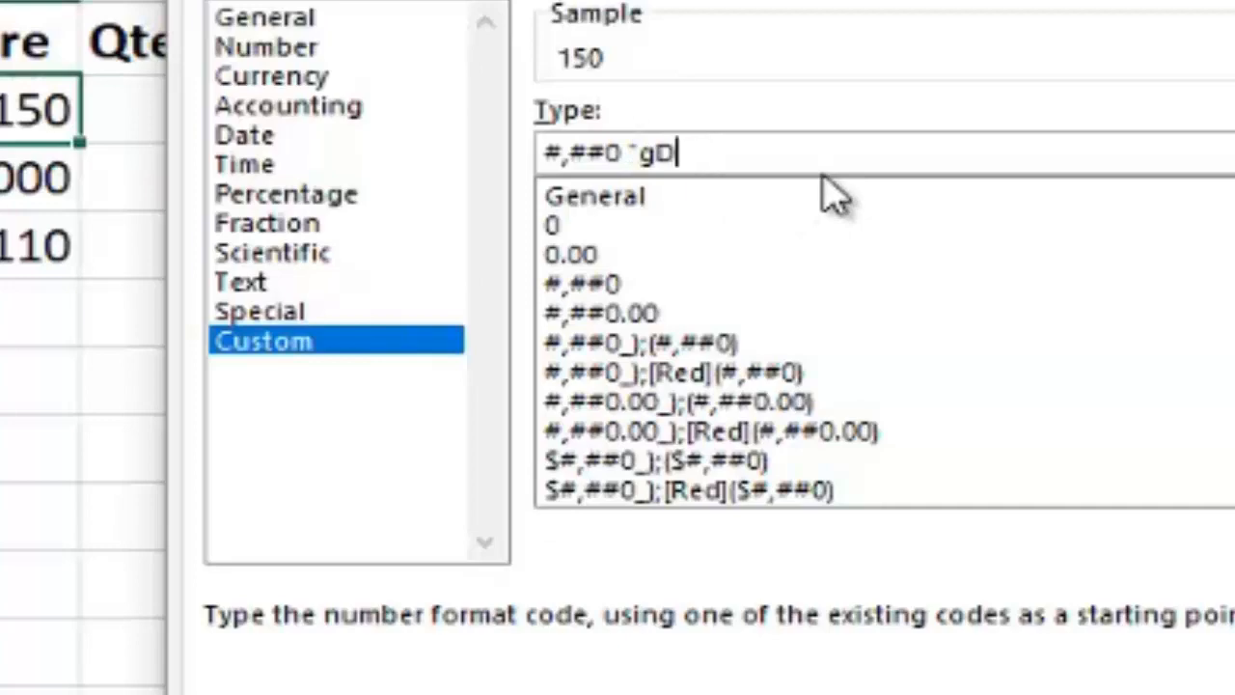
pyautogui.write('Gdes')
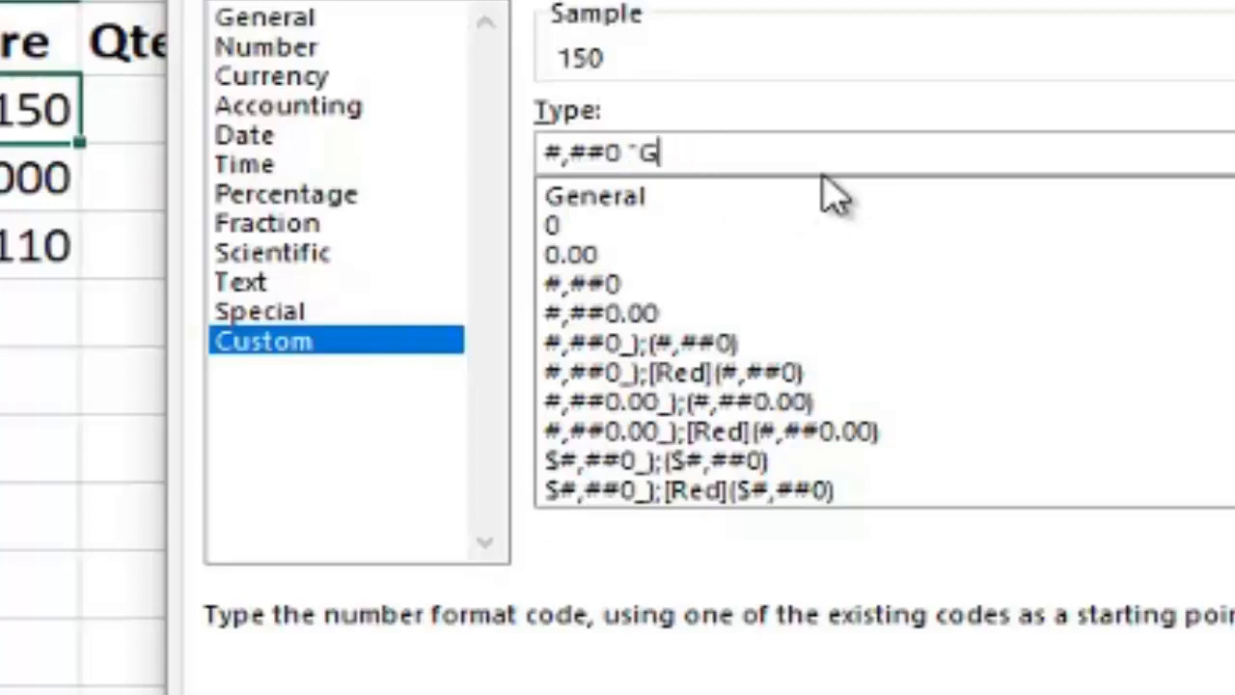
pyautogui.write('"')
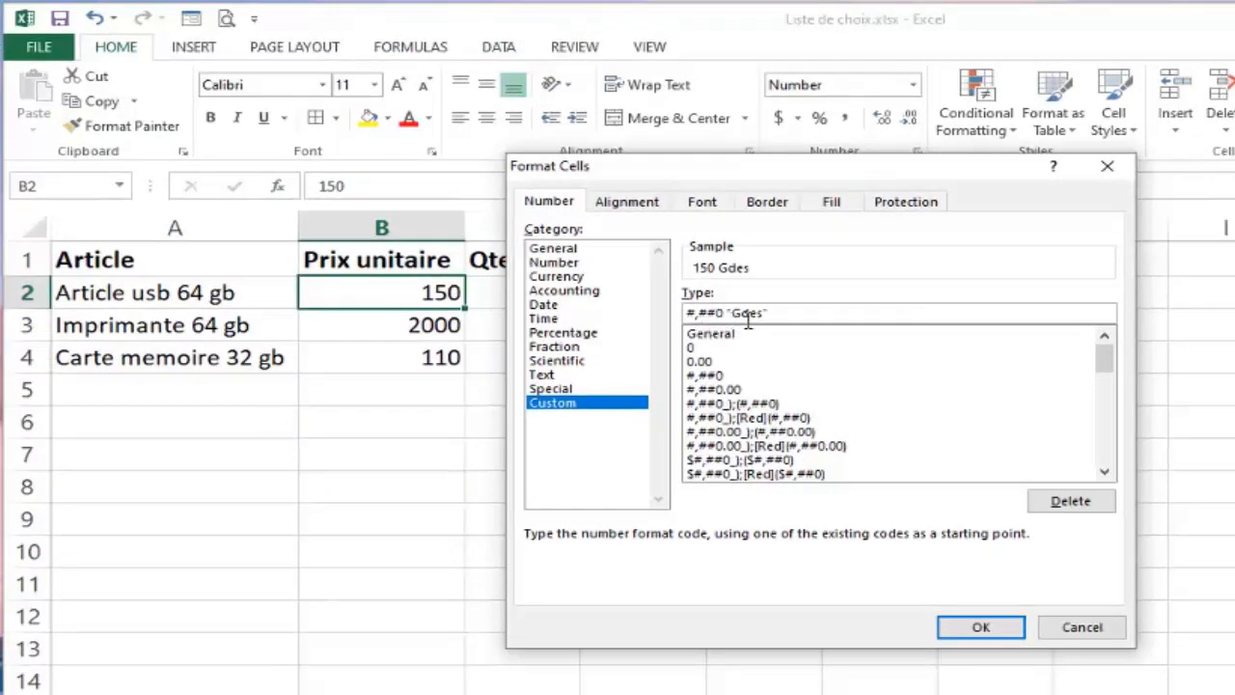
pyautogui.click(977, 628)
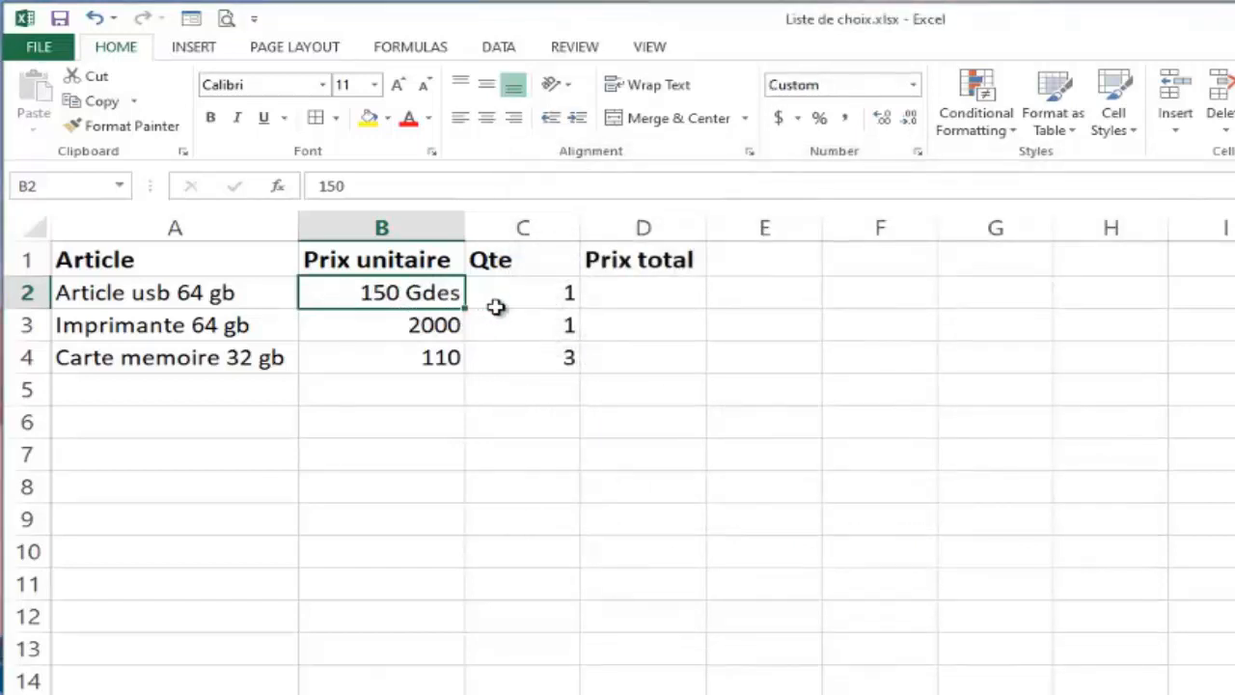
# Calculate the first article's total price in D2 with the formula =B2*C2.
pyautogui.click(607, 295)
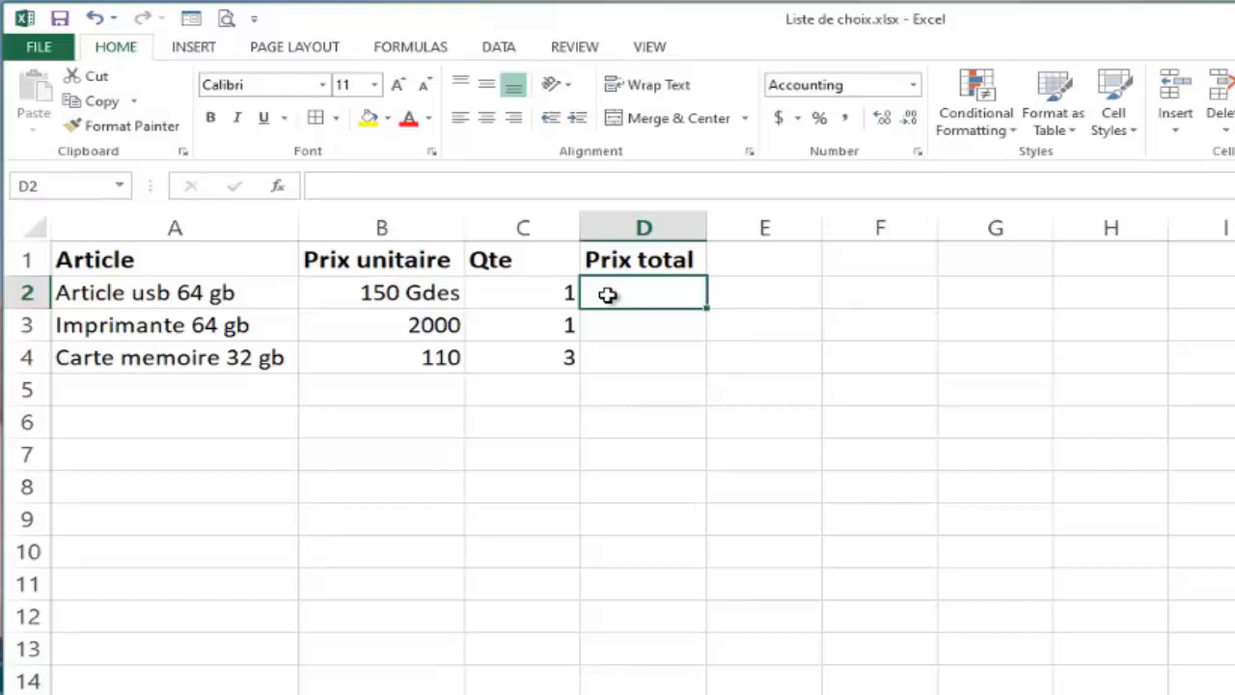
pyautogui.write('=')
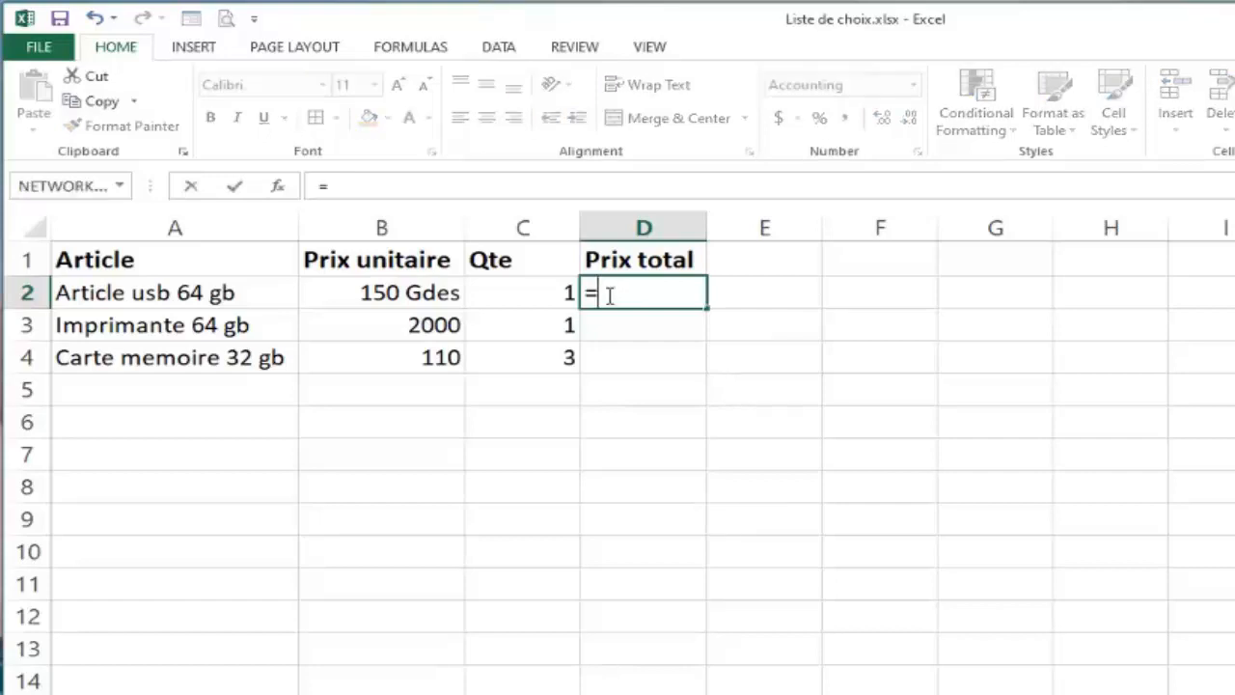
pyautogui.click(401, 291)
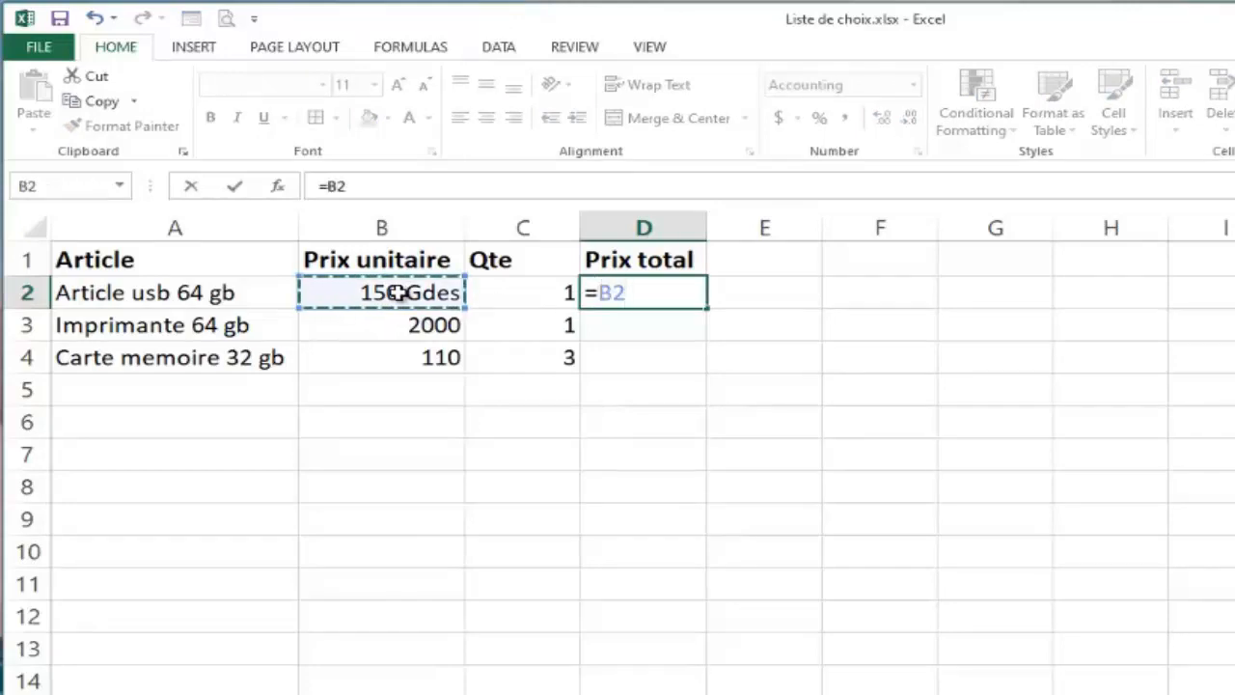
pyautogui.write('*')
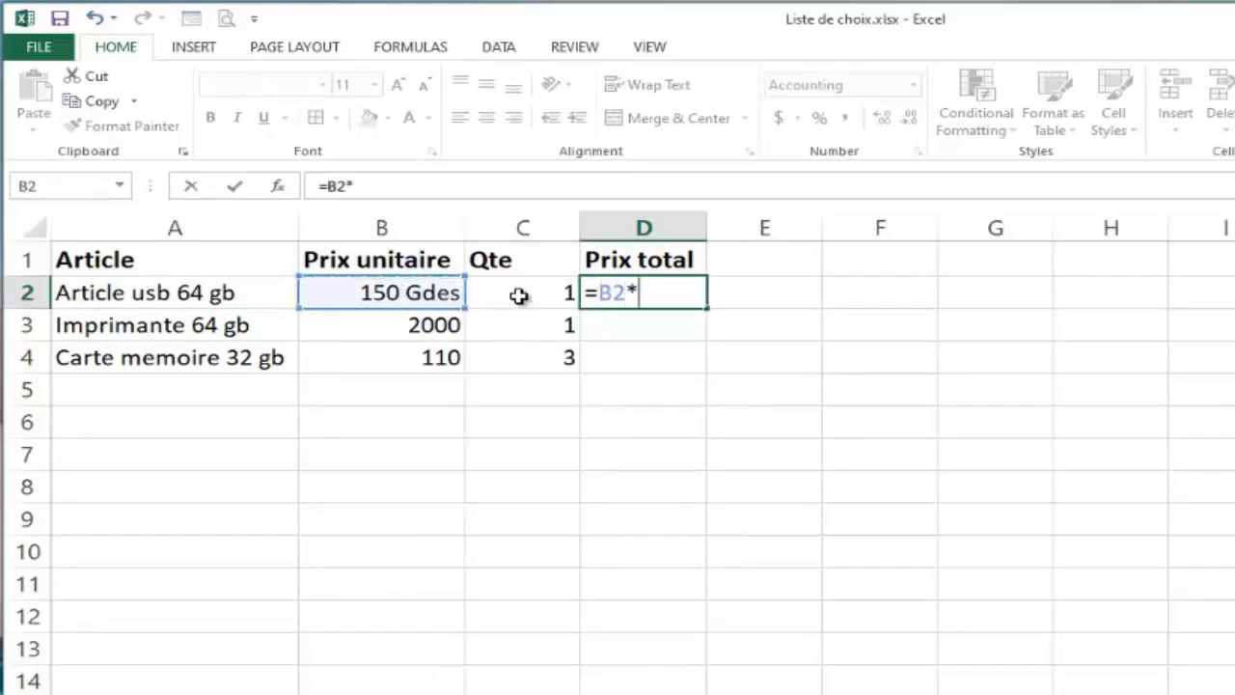
pyautogui.click(519, 295)
pyautogui.press('Return')
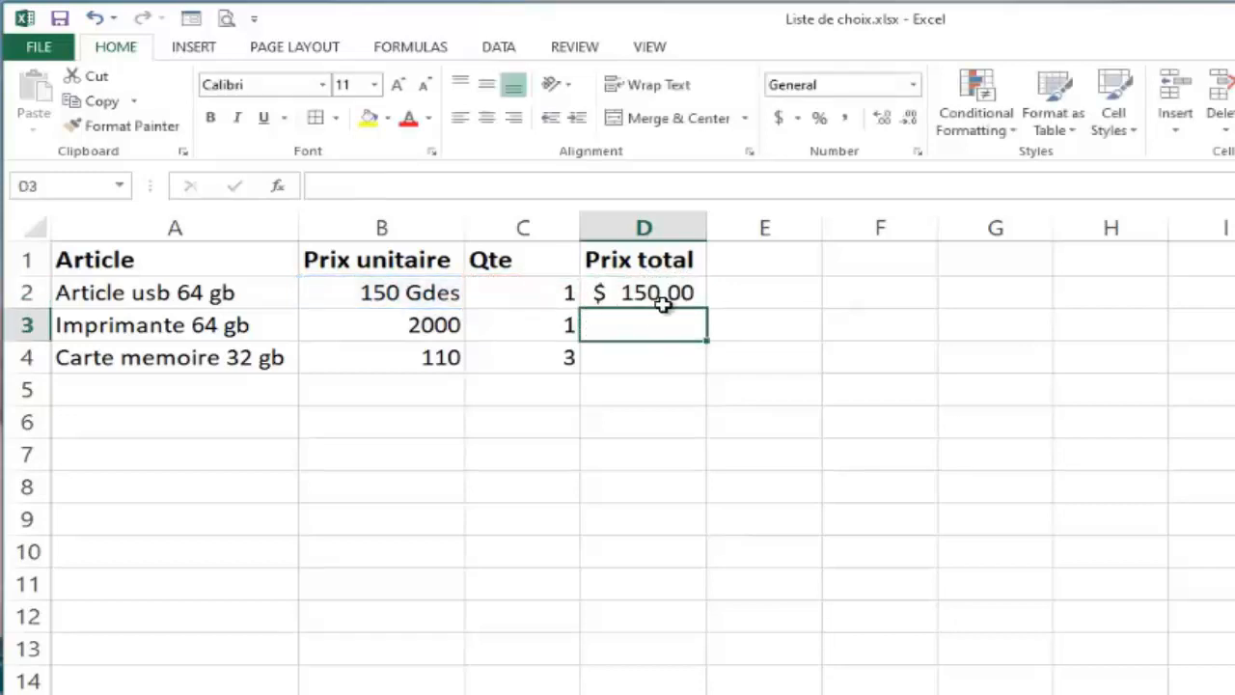
# Change the number format of total price cell D2 to General.
pyautogui.click(628, 293)
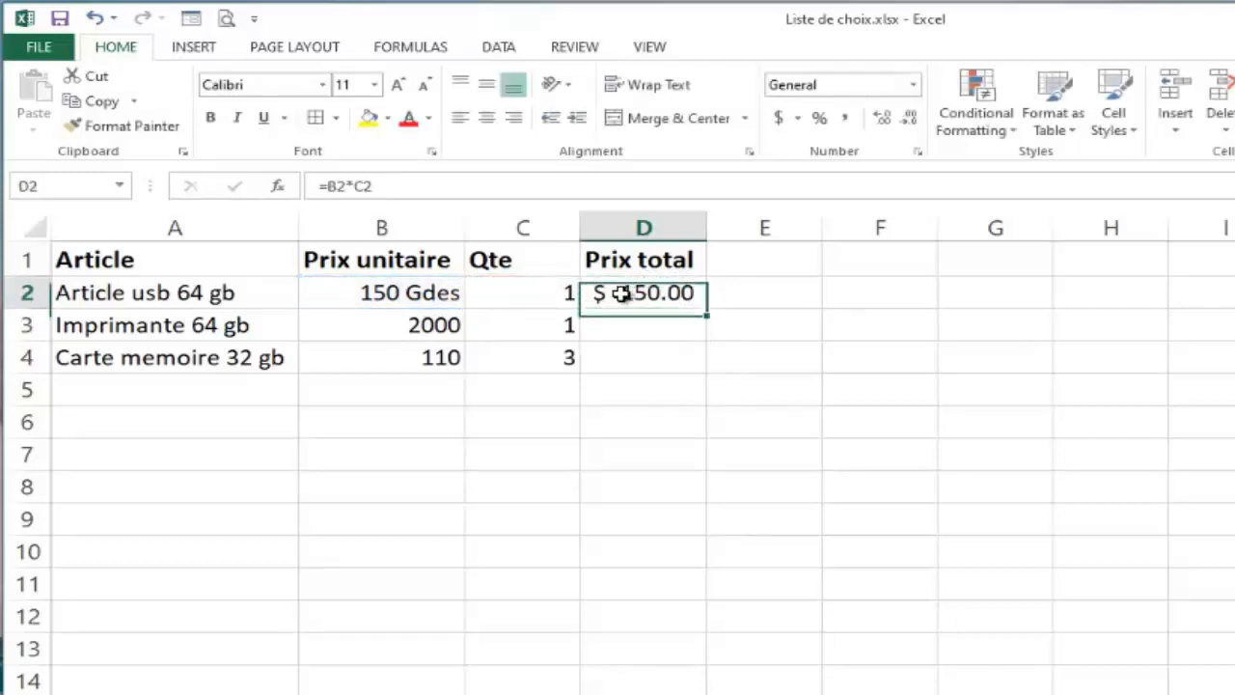
pyautogui.click(913, 85)
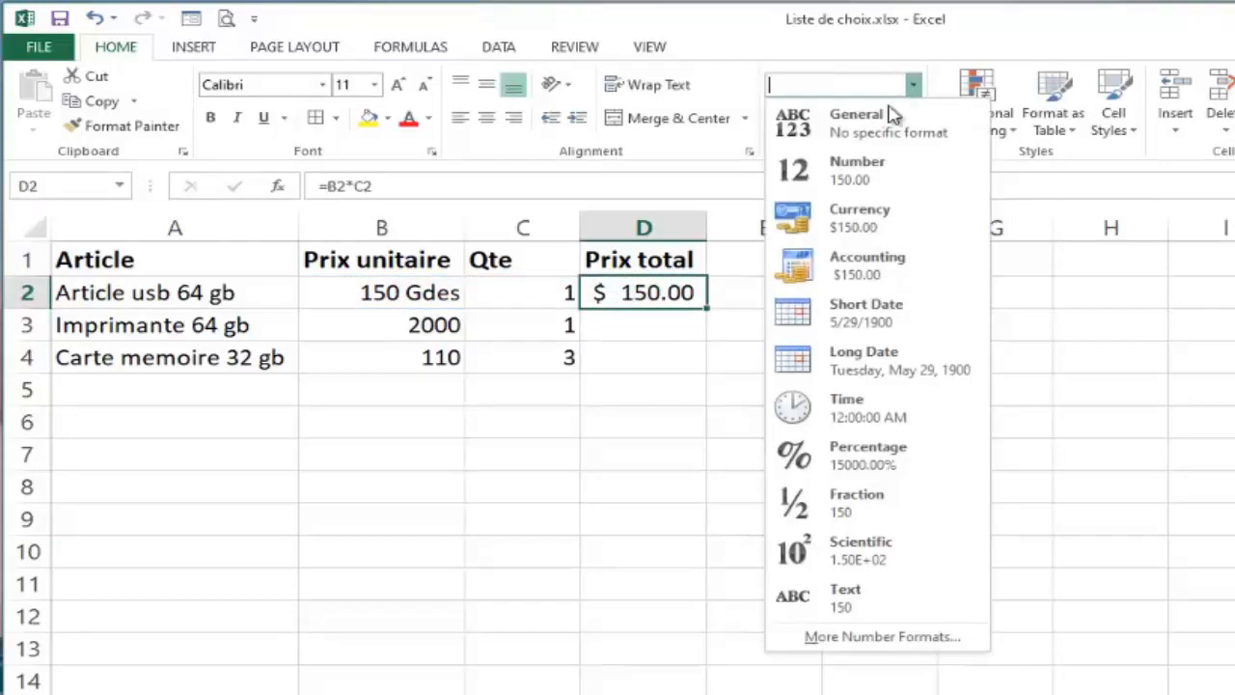
pyautogui.click(860, 104)
pyautogui.click(657, 330)
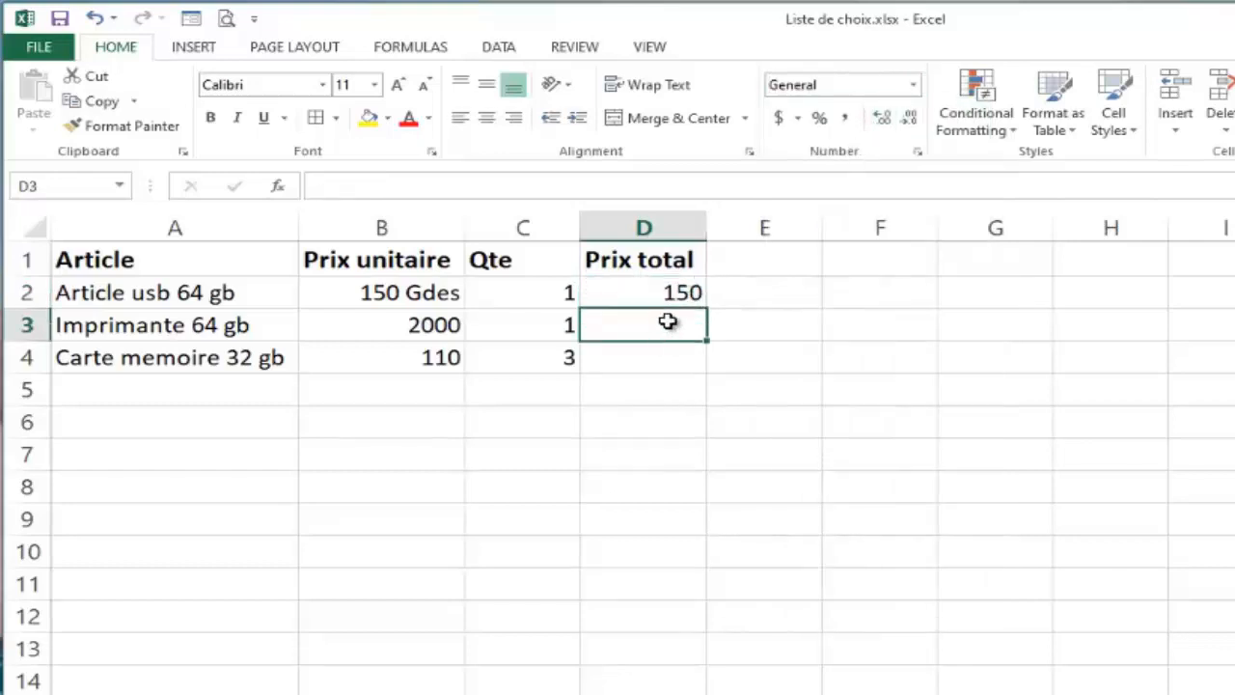